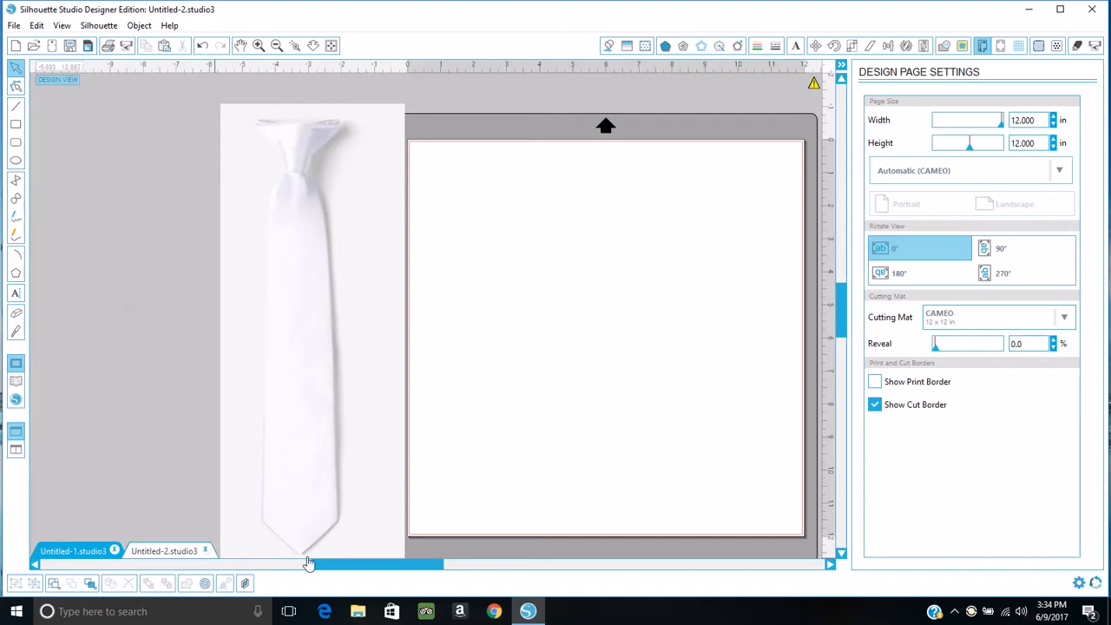
- Search the design library for "tie" and add the assorted gentleman dress up accessories design to the page
drag(360, 569, 394, 569)
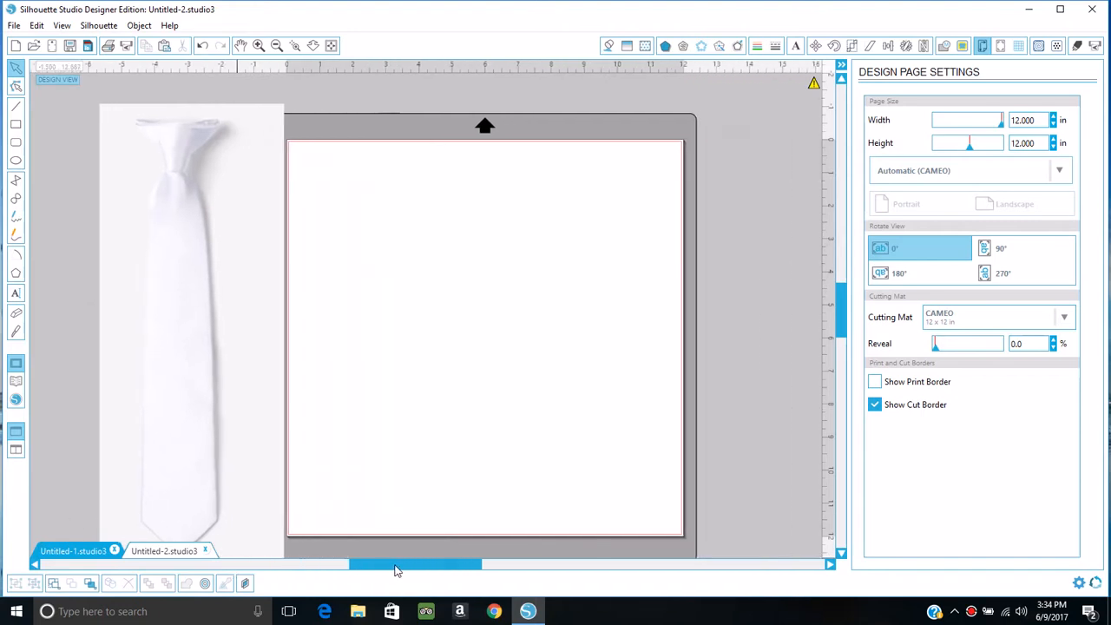
drag(845, 299, 847, 309)
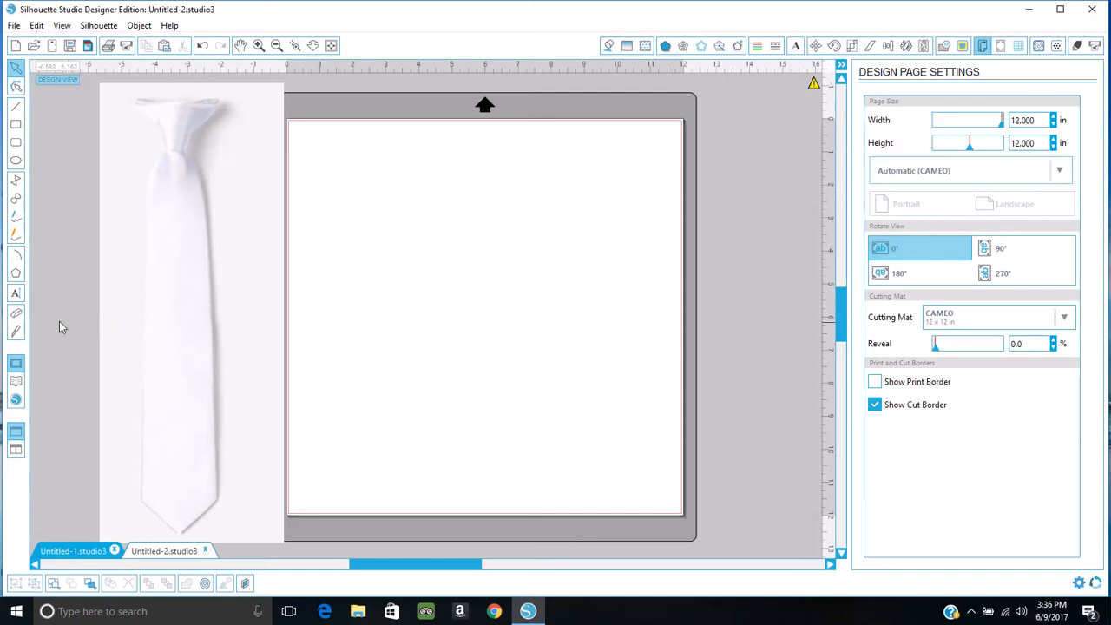
click(17, 382)
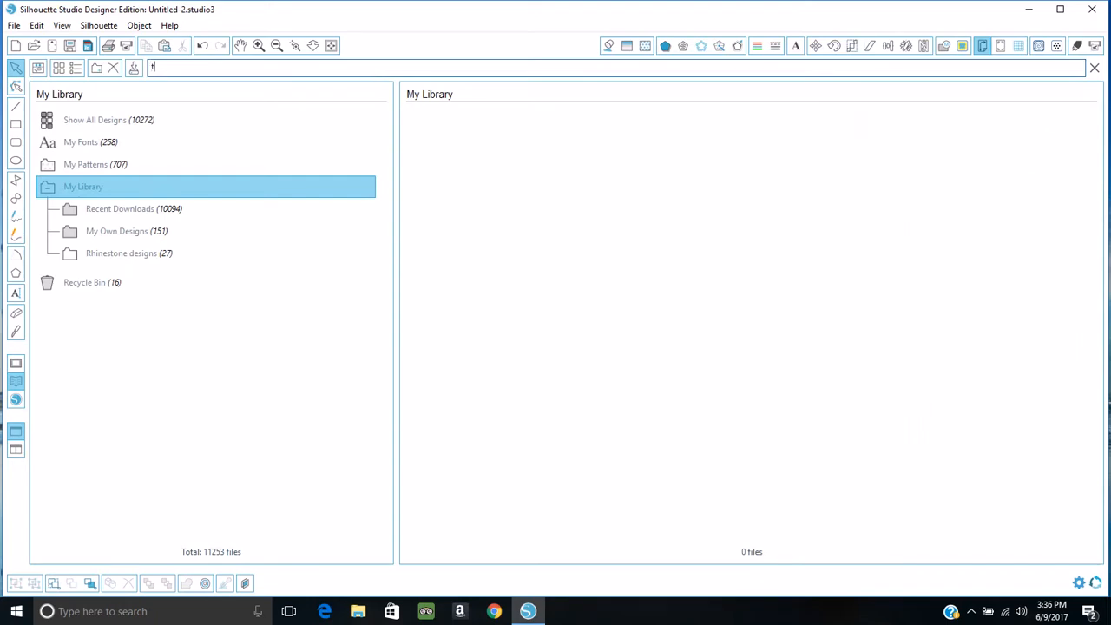
text(ti)
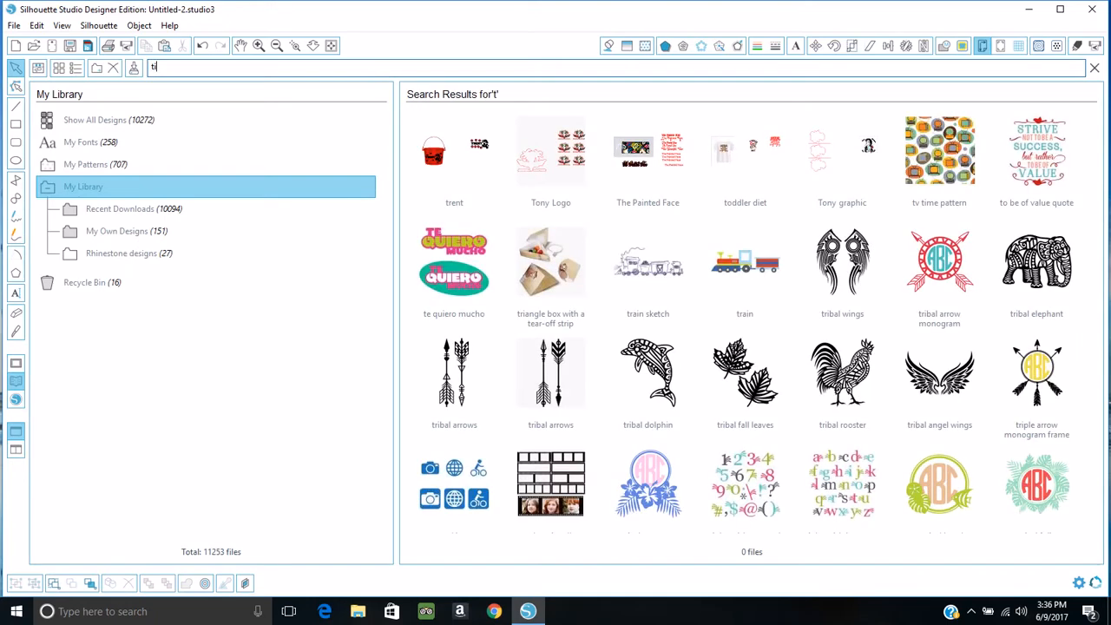
text(e)
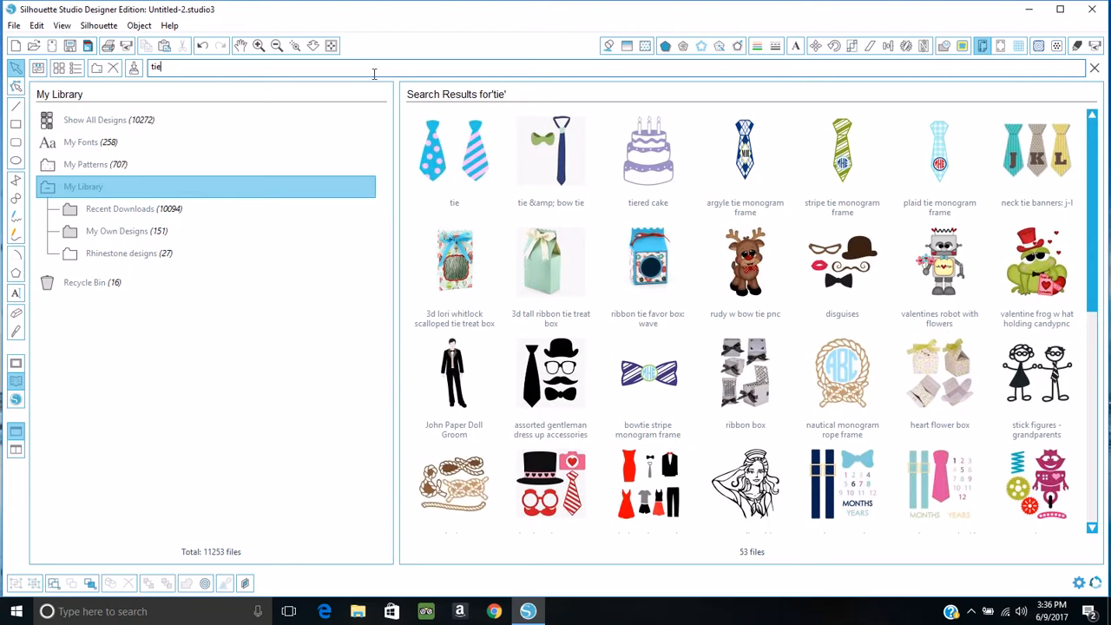
click(563, 371)
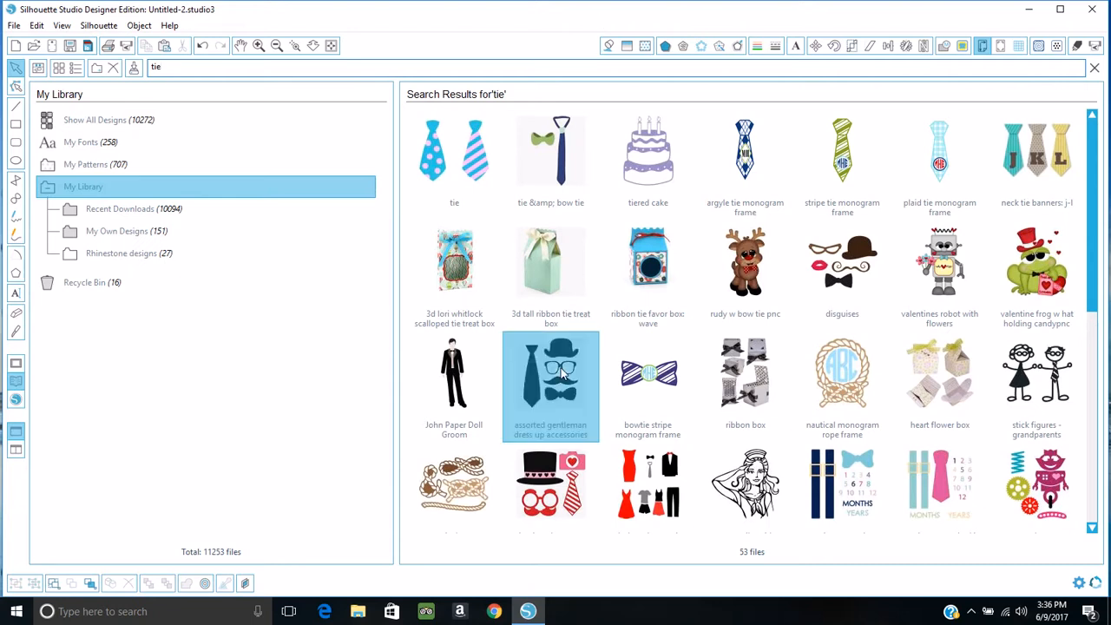
double_click(563, 372)
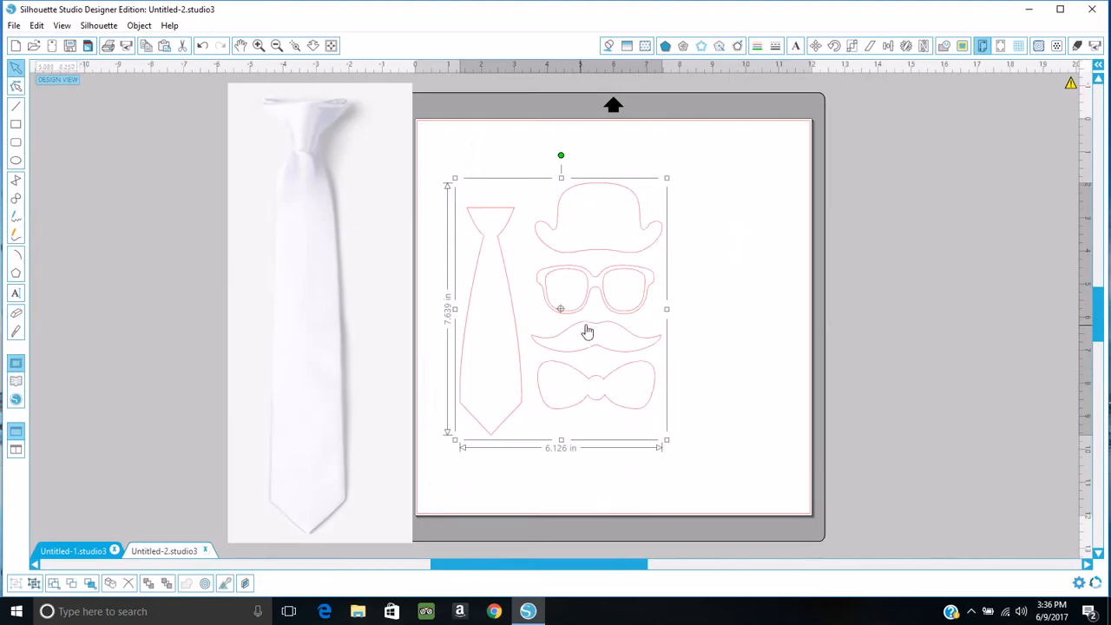
- Shift the accessories design away from the tie photo and ungroup it fully into separate shapes
drag(591, 325, 670, 322)
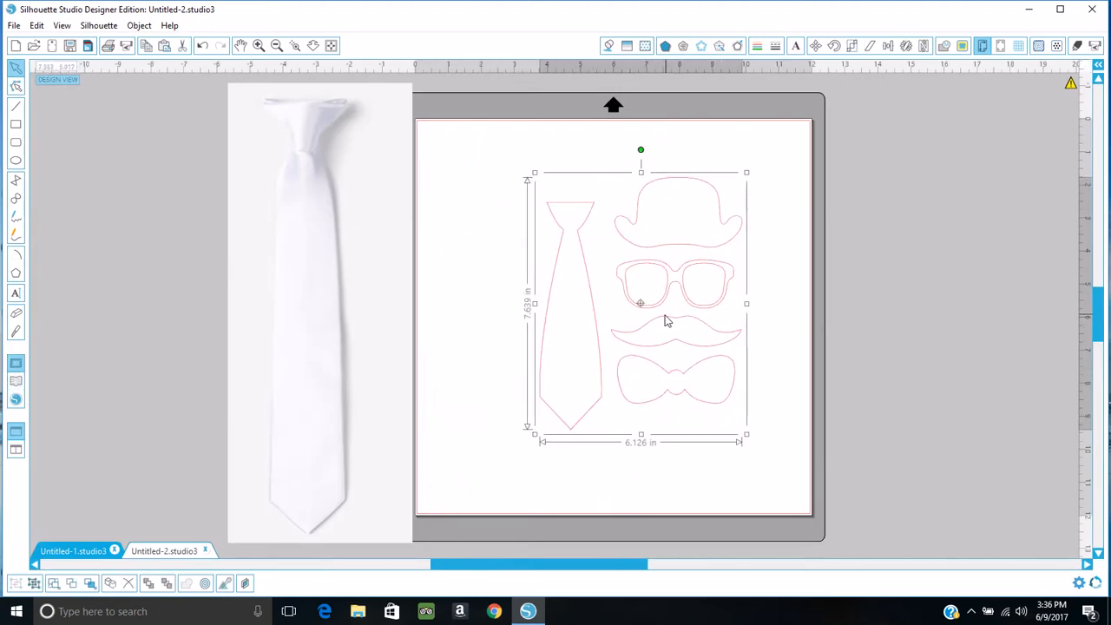
right_click(671, 322)
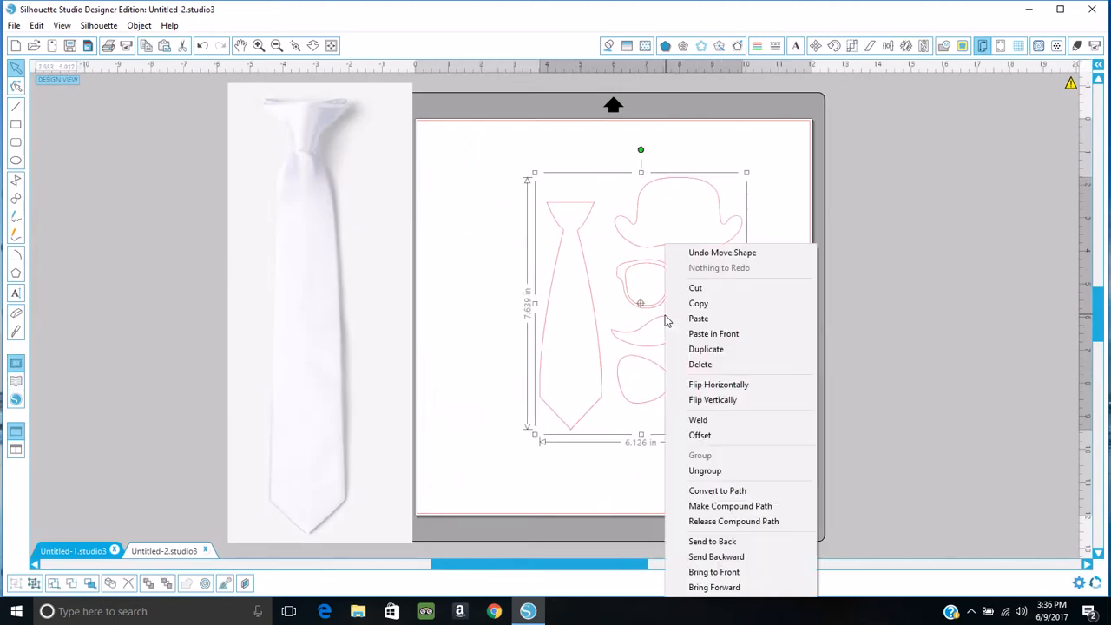
click(718, 473)
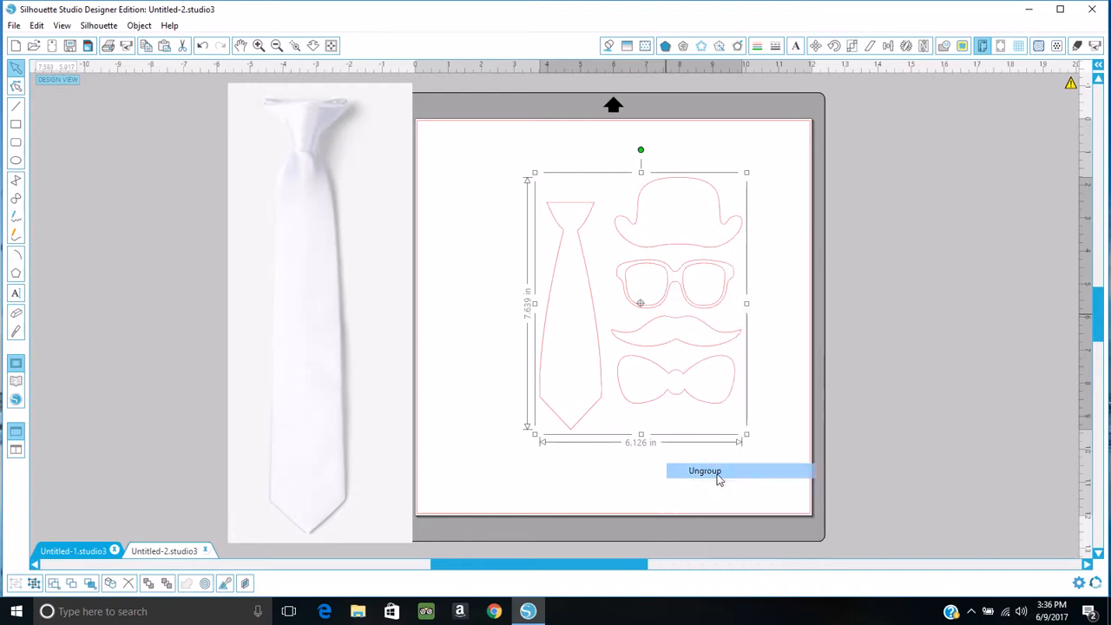
right_click(729, 401)
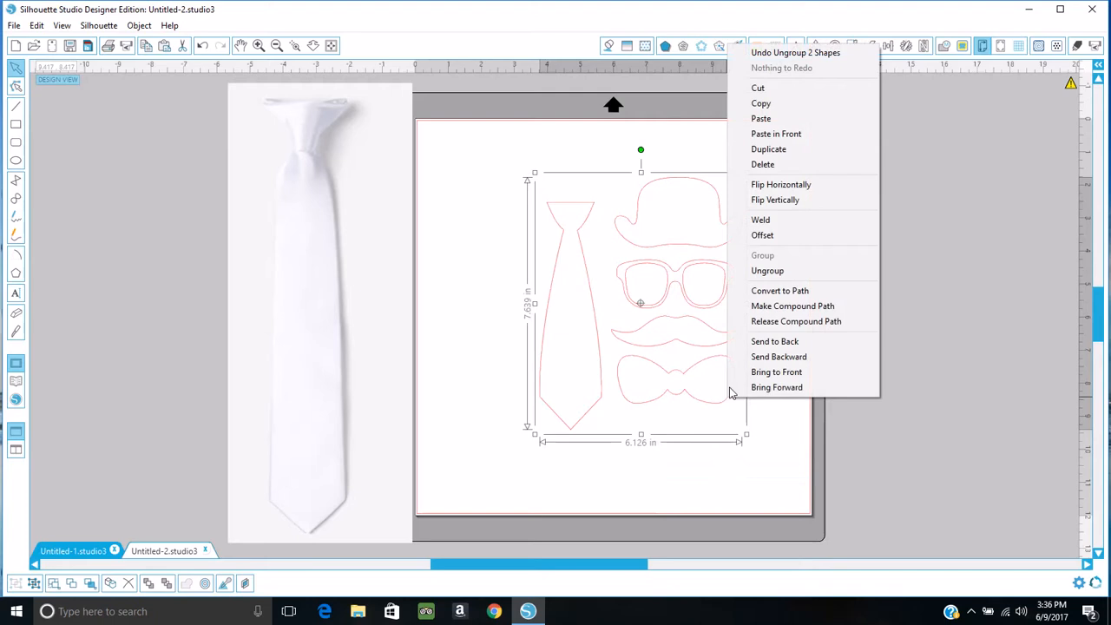
click(777, 276)
click(905, 278)
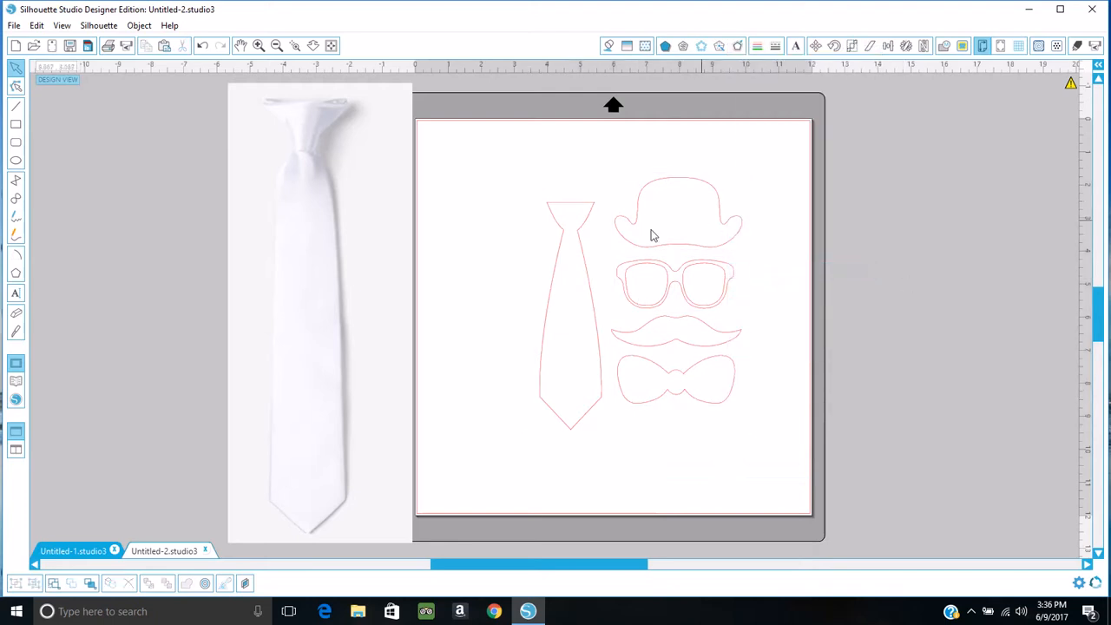
- Separate the necktie outline from the other shapes and delete the hat, glasses, mustache and bow tie
drag(561, 255, 426, 256)
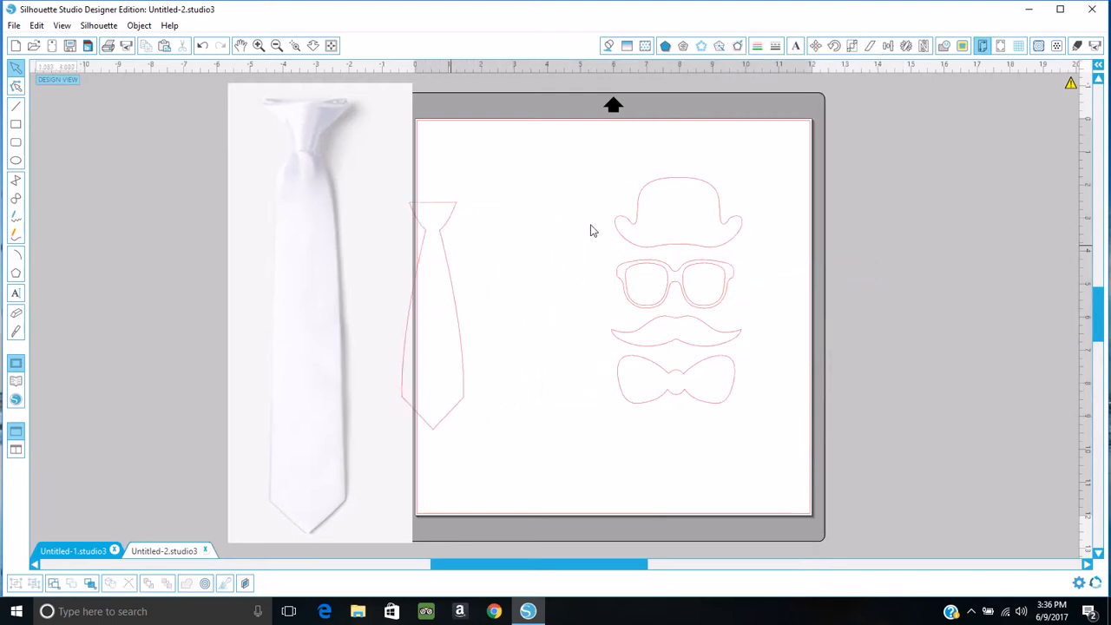
drag(613, 170, 740, 449)
right_click(727, 394)
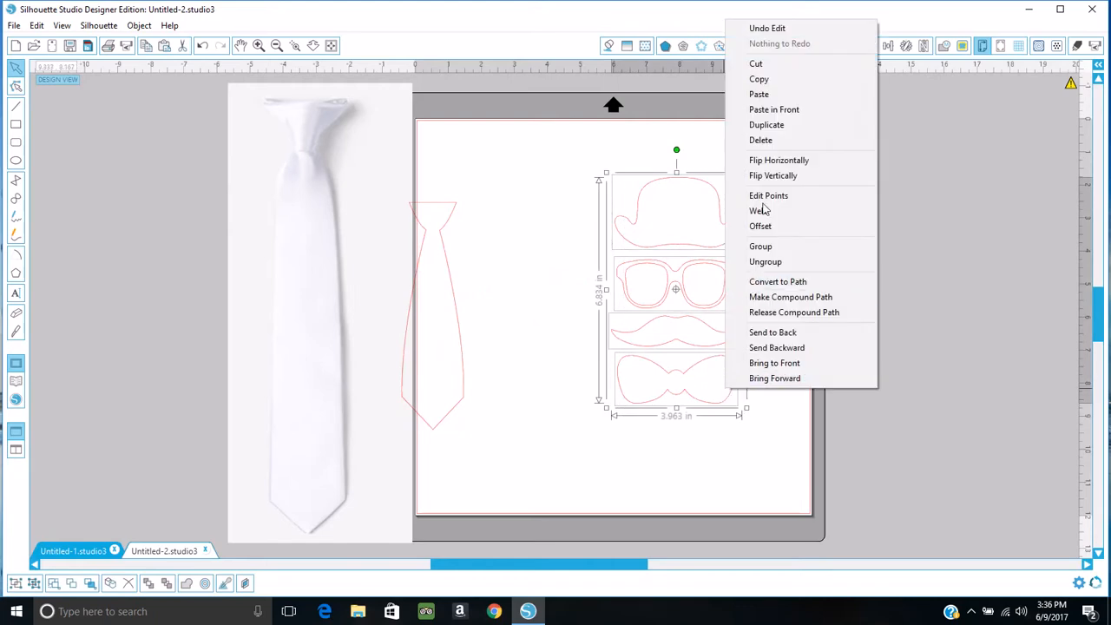
click(781, 140)
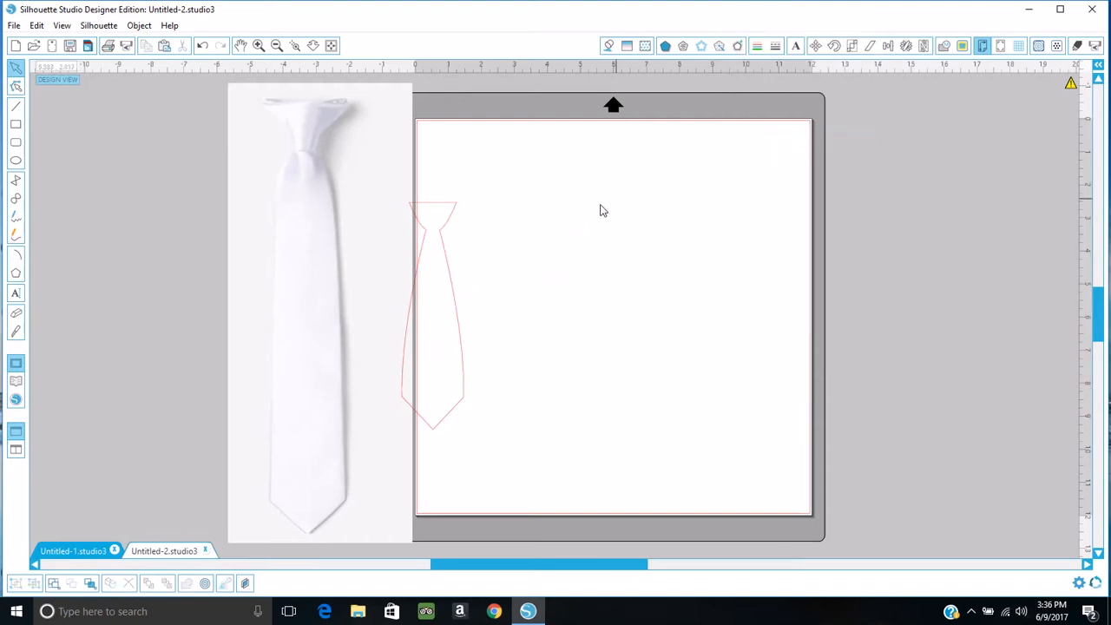
- Enlarge the necktie outline to about 3.67 in wide by 12.95 in high and place it to the left of the tie photo
click(455, 221)
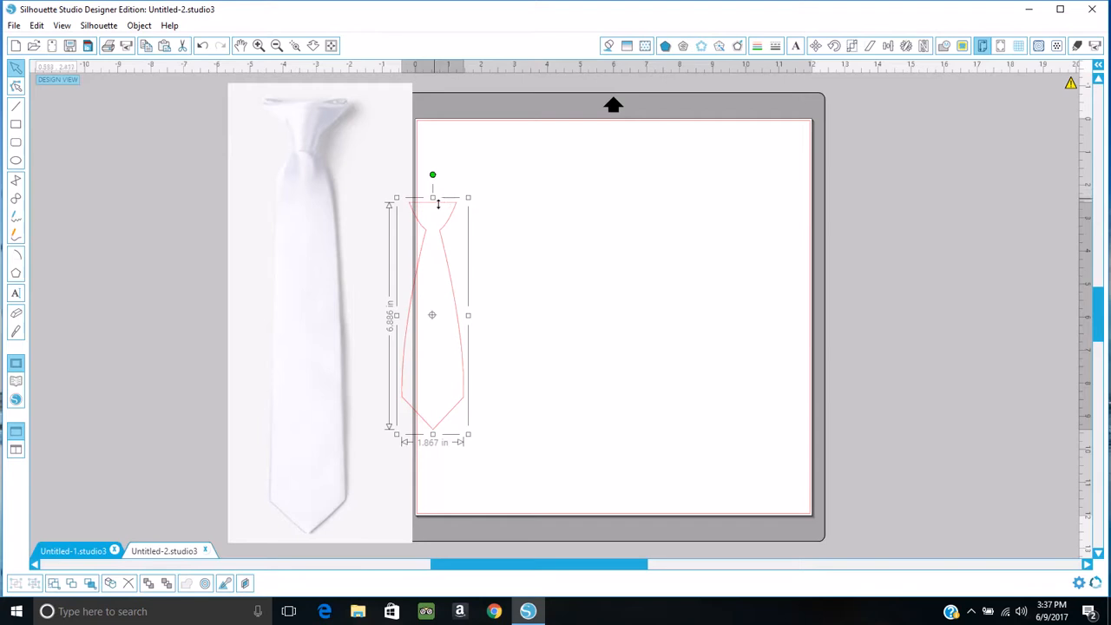
drag(468, 199, 501, 135)
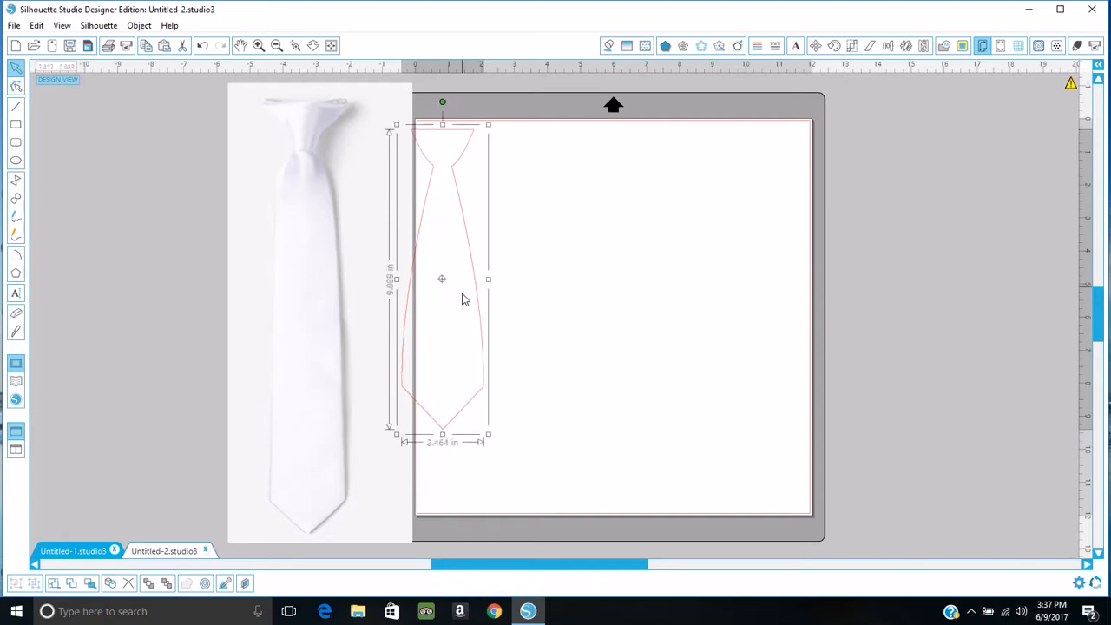
drag(495, 442, 536, 540)
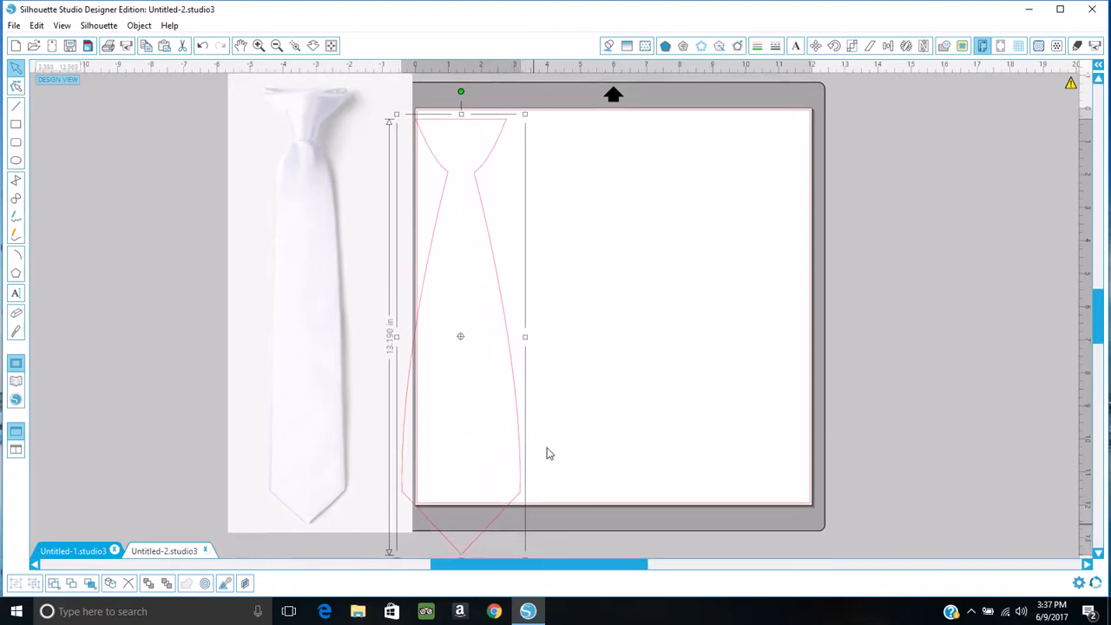
drag(478, 186, 958, 157)
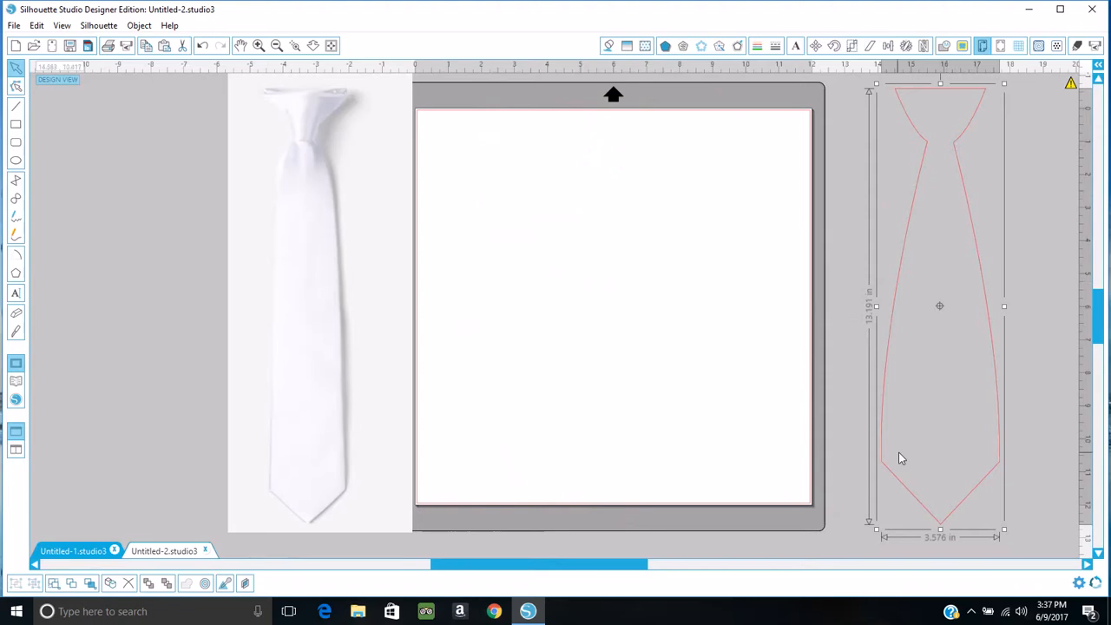
drag(883, 536, 885, 527)
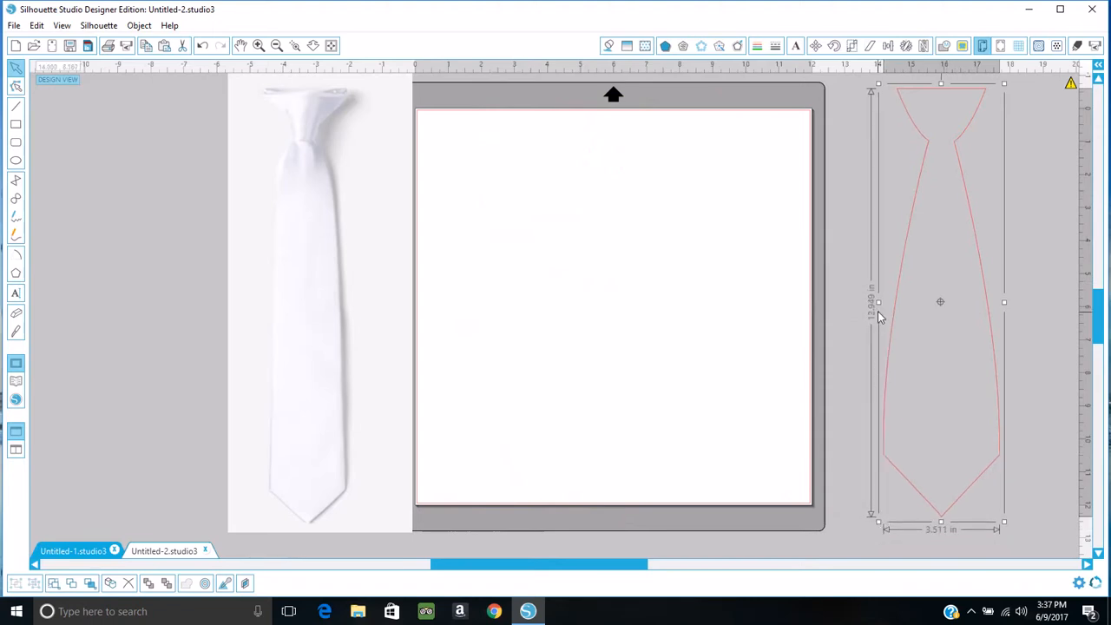
drag(881, 305, 878, 307)
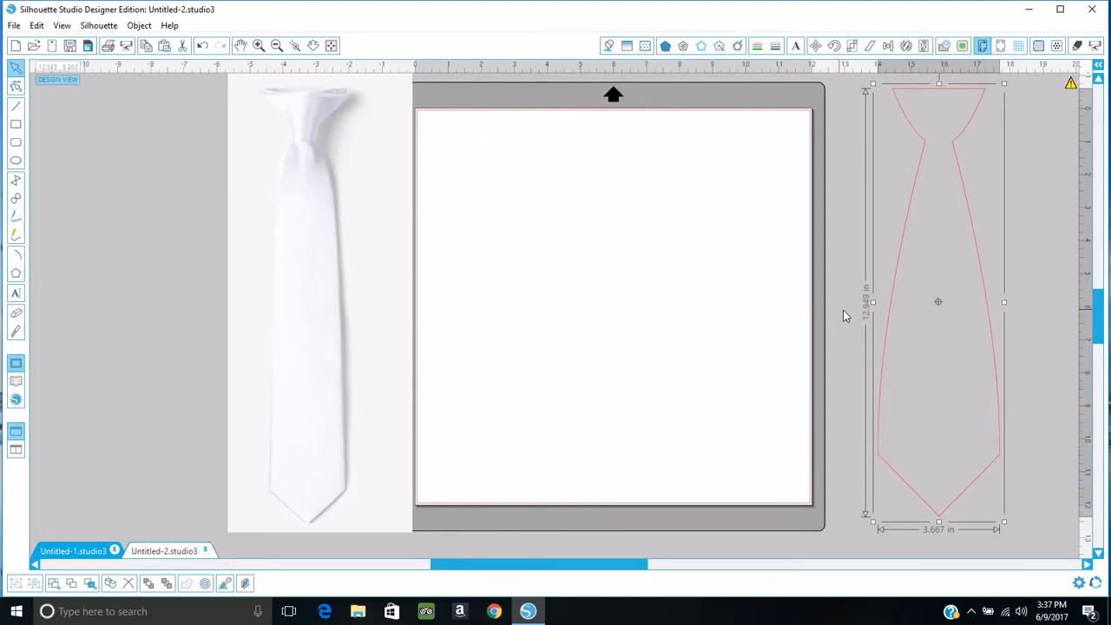
drag(898, 300, 87, 298)
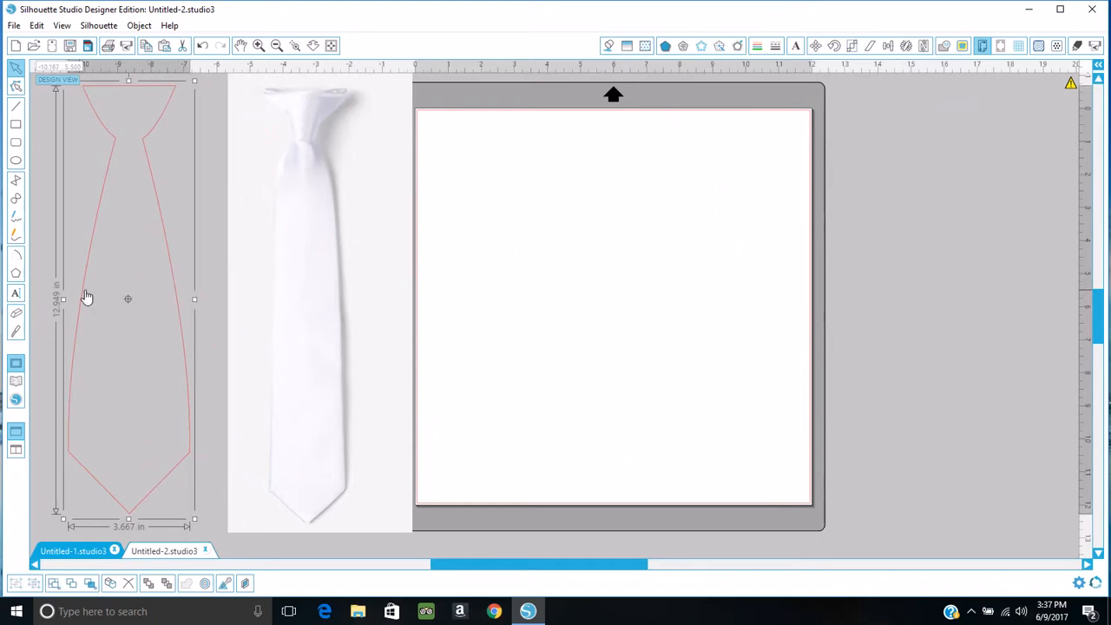
- Fill the necktie shape with the yellow crackle-textured pattern
click(609, 45)
click(646, 45)
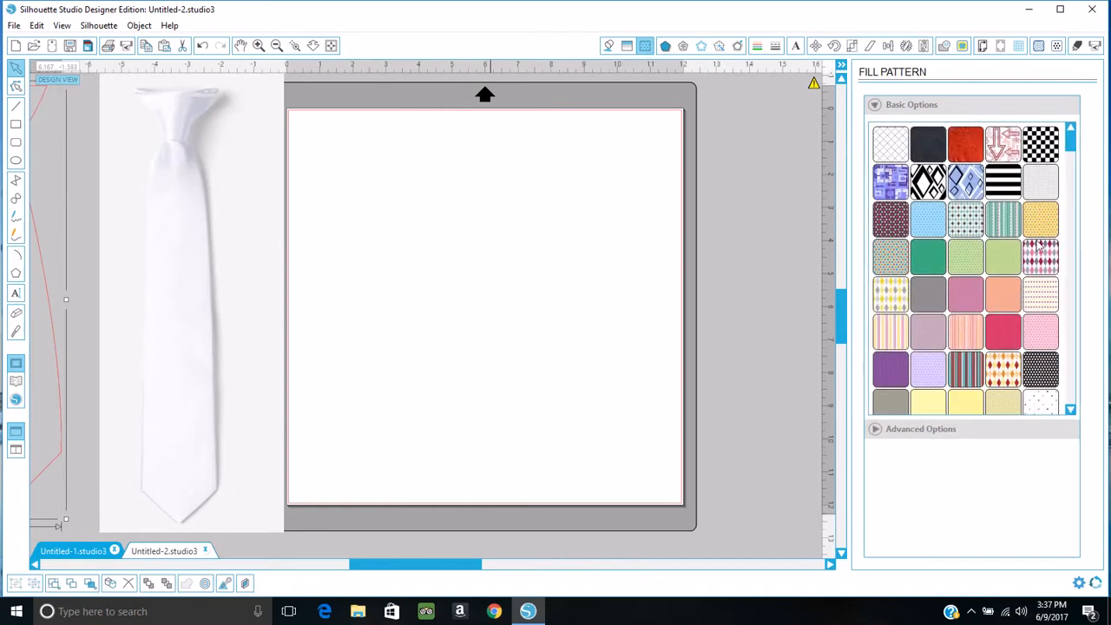
click(943, 408)
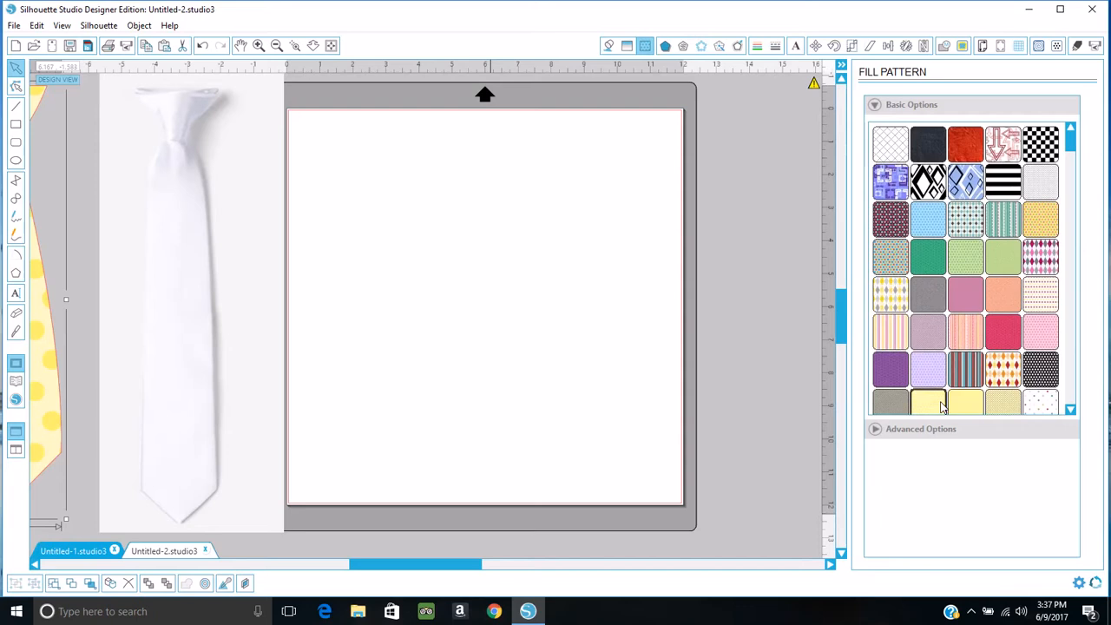
click(969, 406)
click(970, 407)
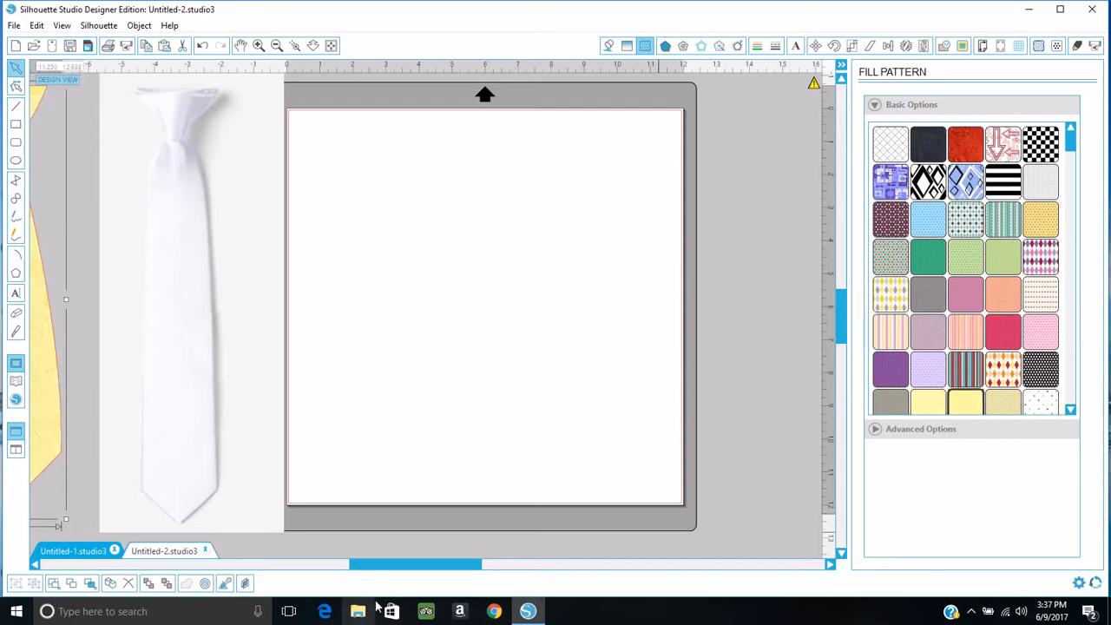
- Change the necktie shape's line color from the basic palette to a golden yellow that blends with its fill
drag(412, 565, 315, 565)
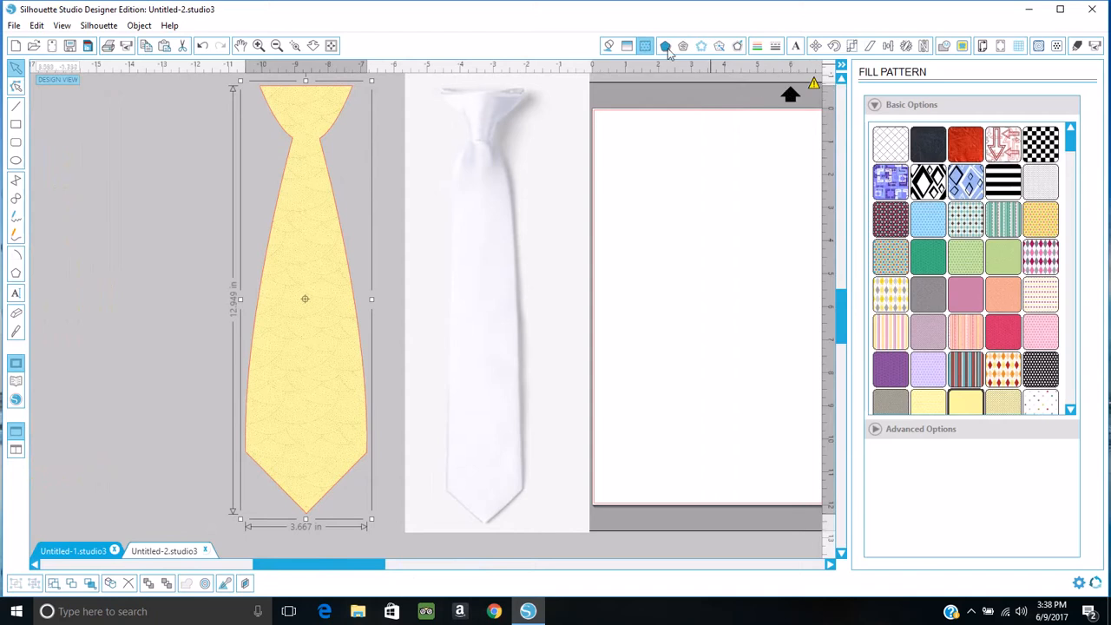
click(609, 48)
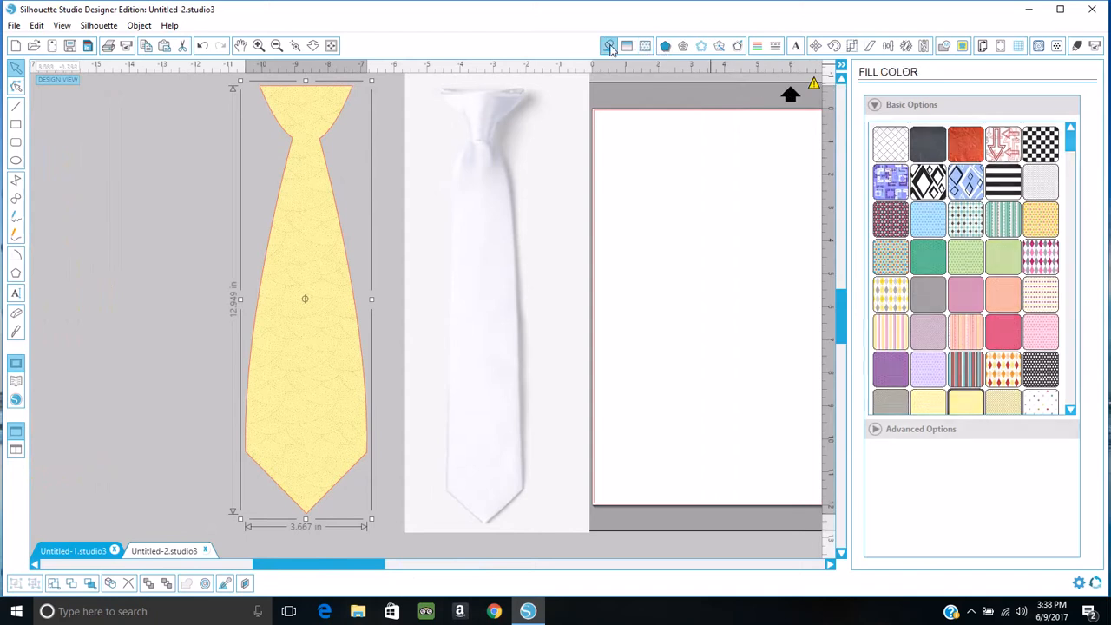
click(757, 49)
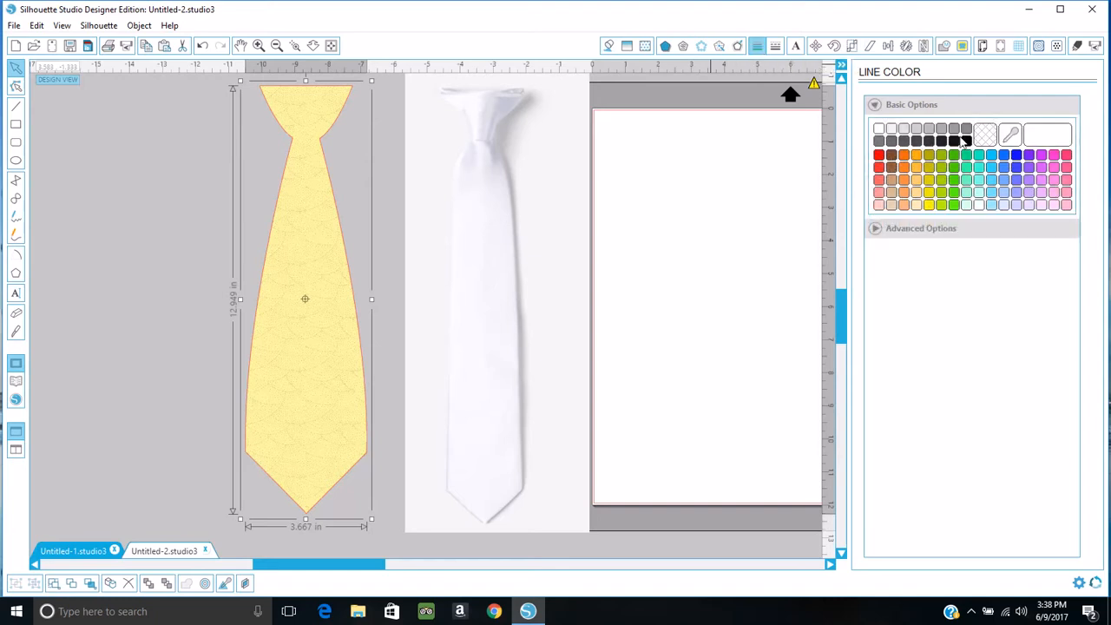
click(929, 205)
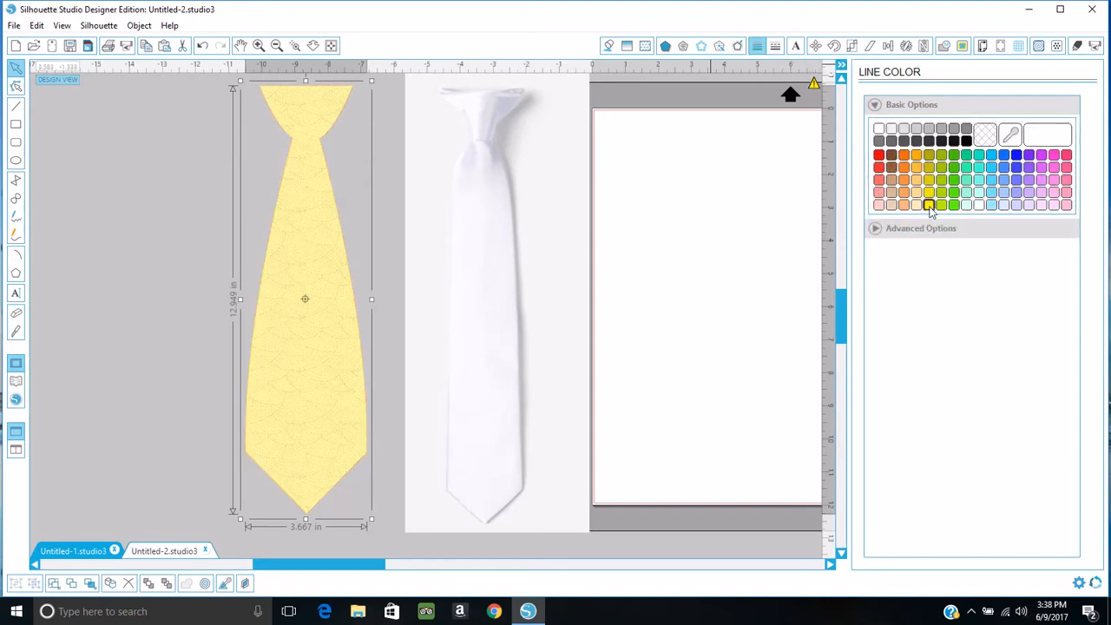
click(987, 136)
click(929, 193)
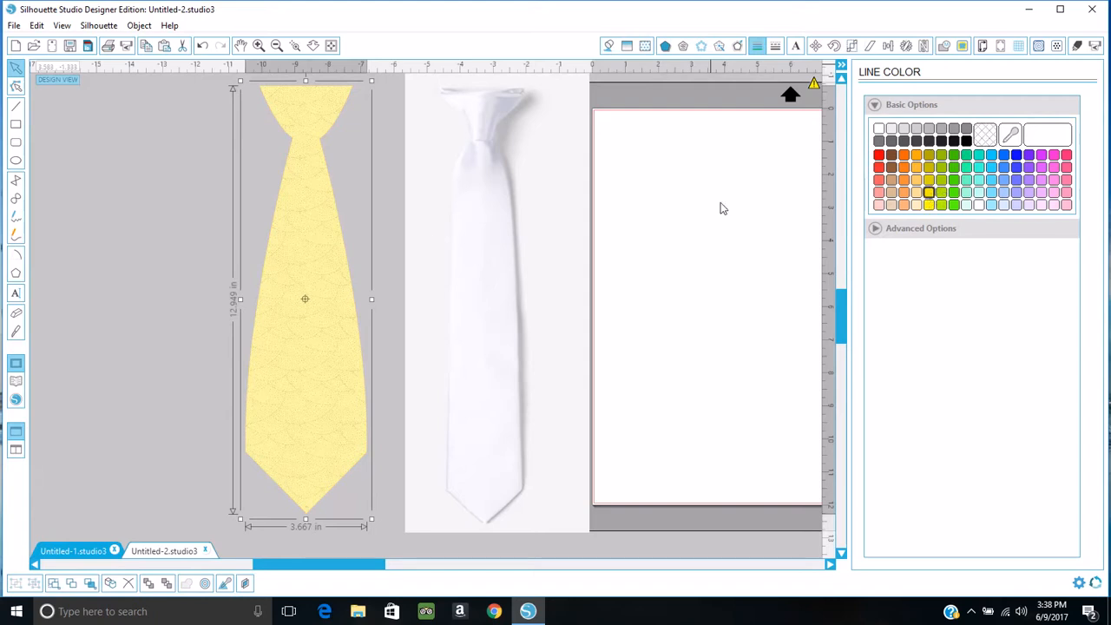
click(170, 263)
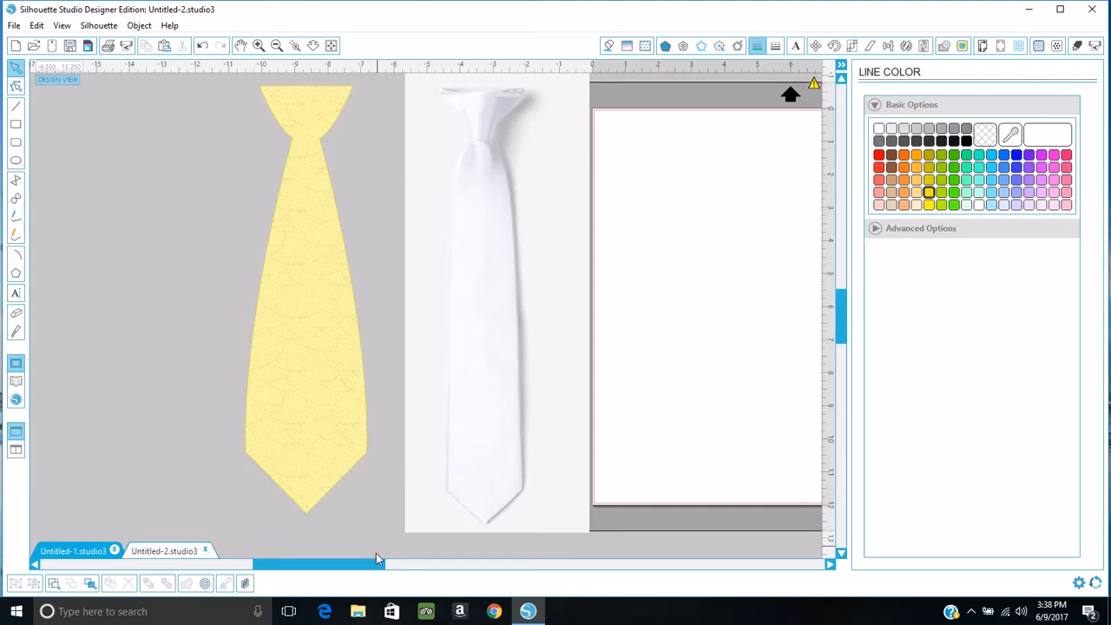
- Move the white tie photo slightly left so that it clears the edge of the cutting mat
drag(377, 565, 471, 563)
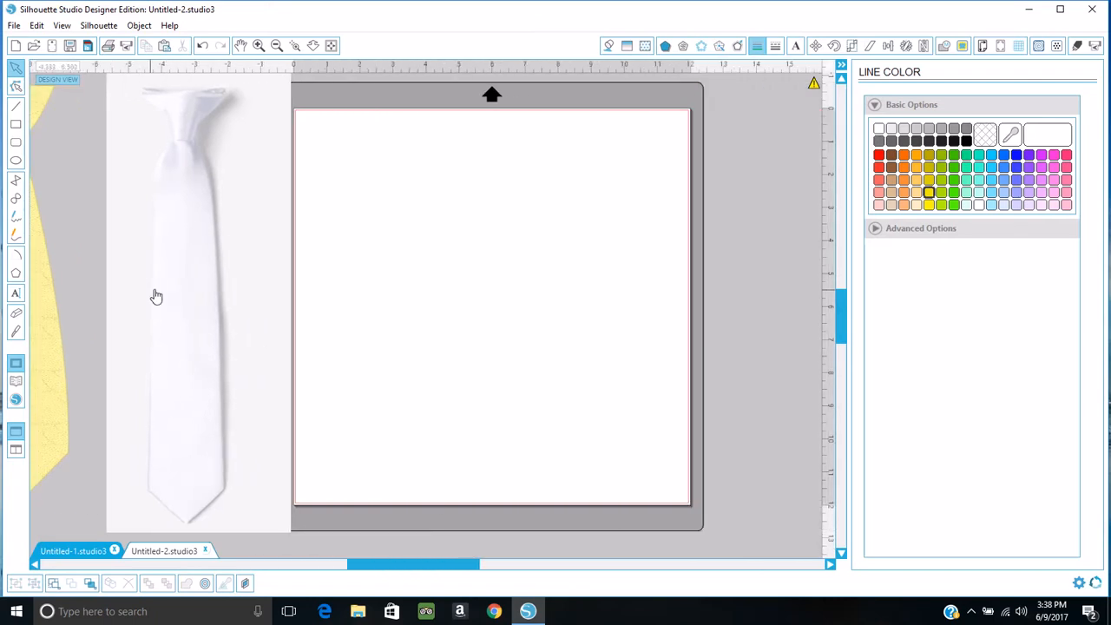
drag(171, 303, 147, 303)
click(320, 287)
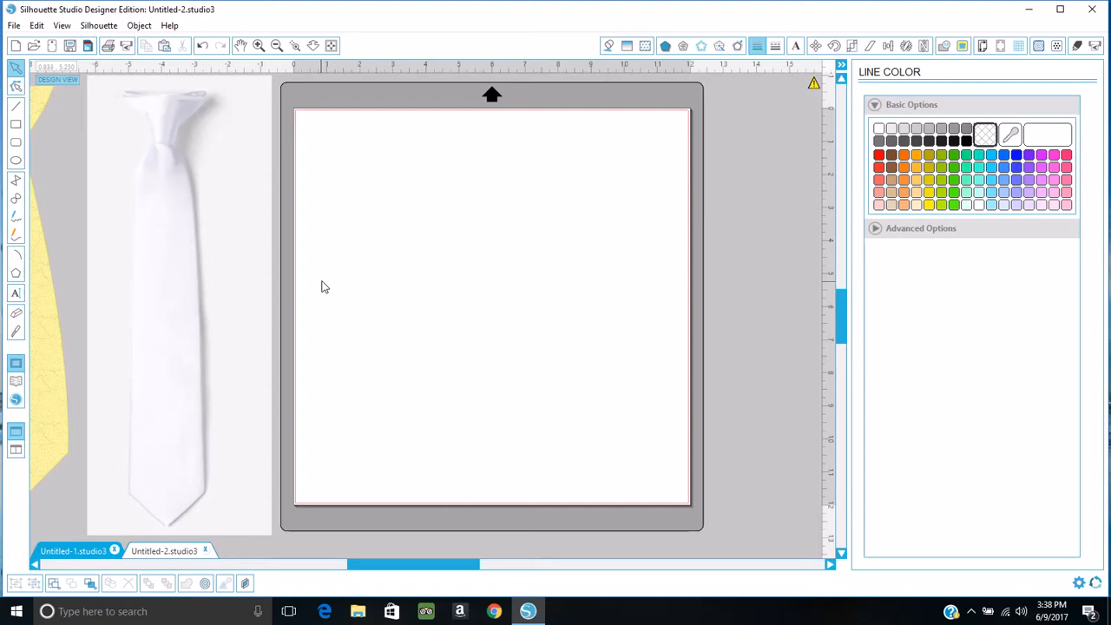
- Add vertically oriented text reading "I Love You!" in the upper middle of the cutting mat
click(795, 47)
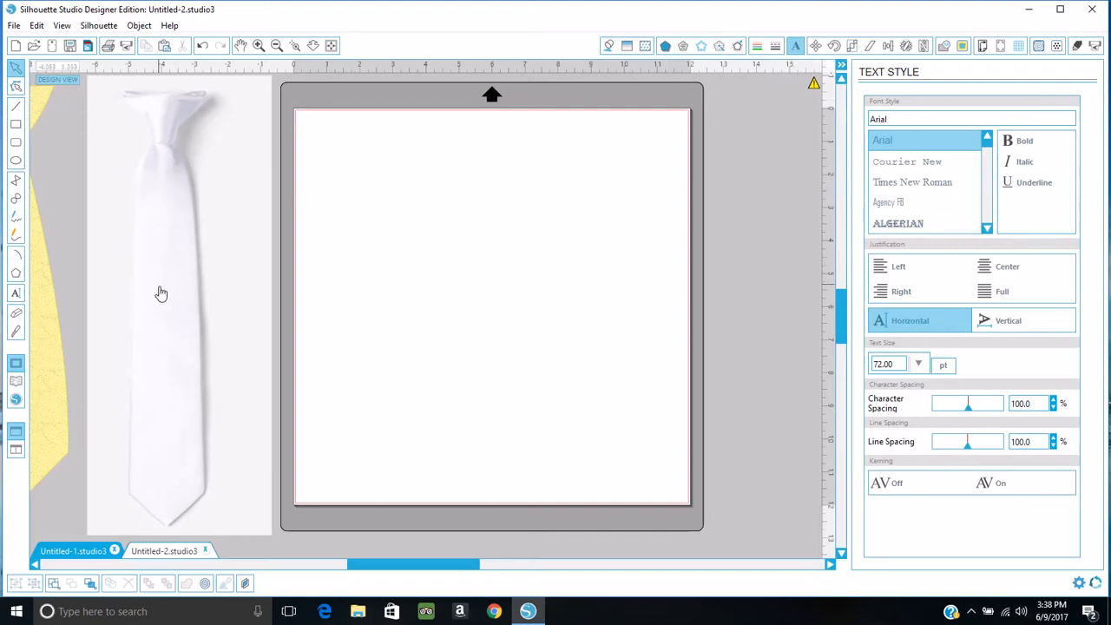
click(17, 296)
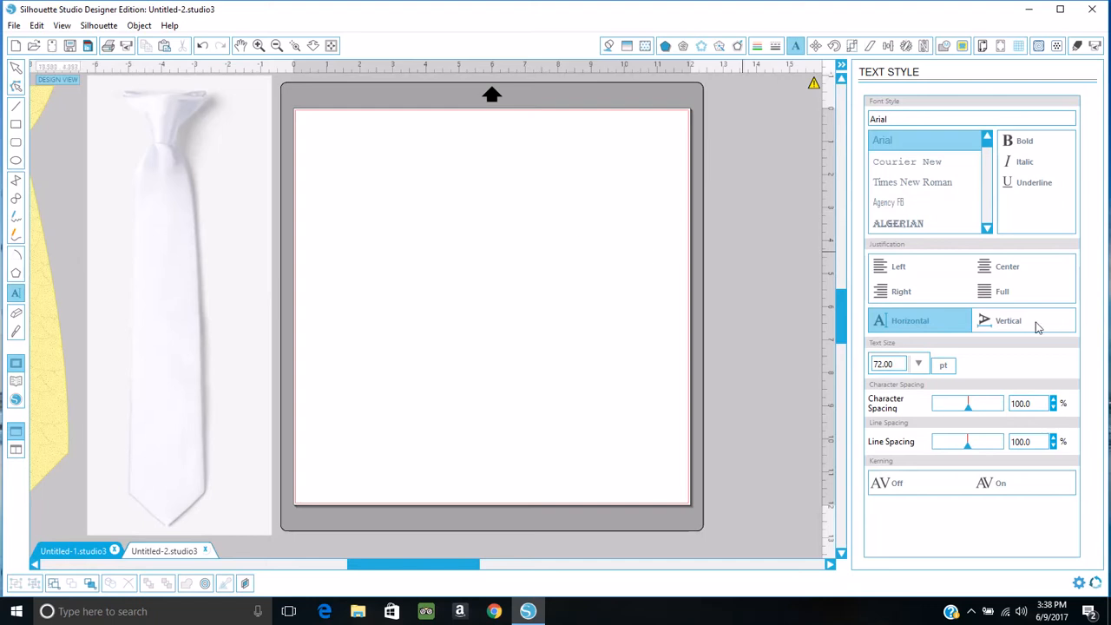
click(984, 323)
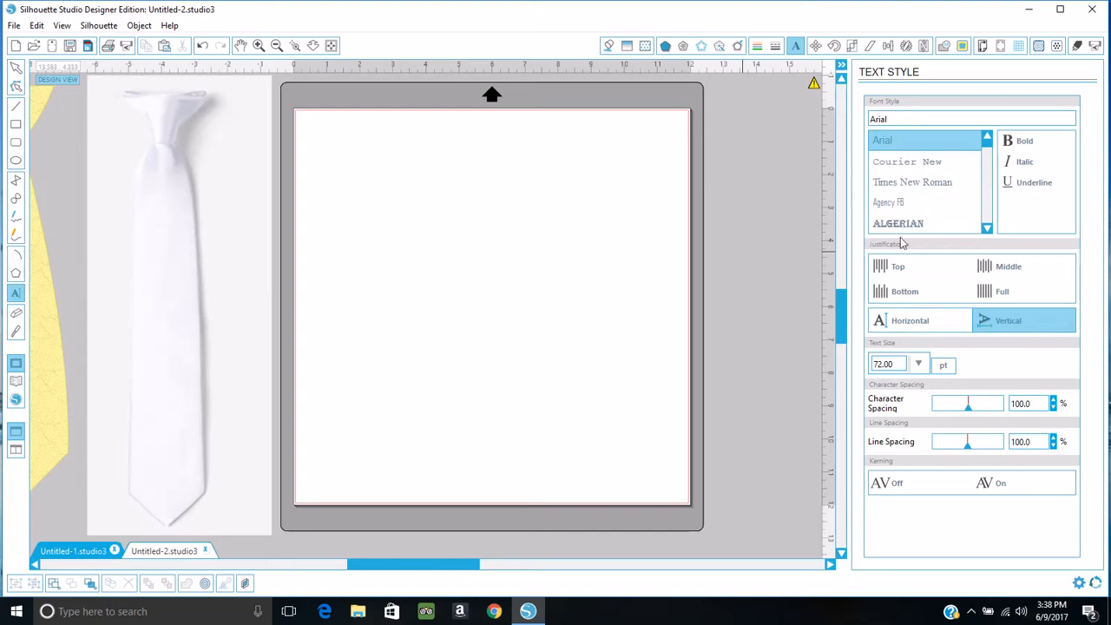
click(487, 166)
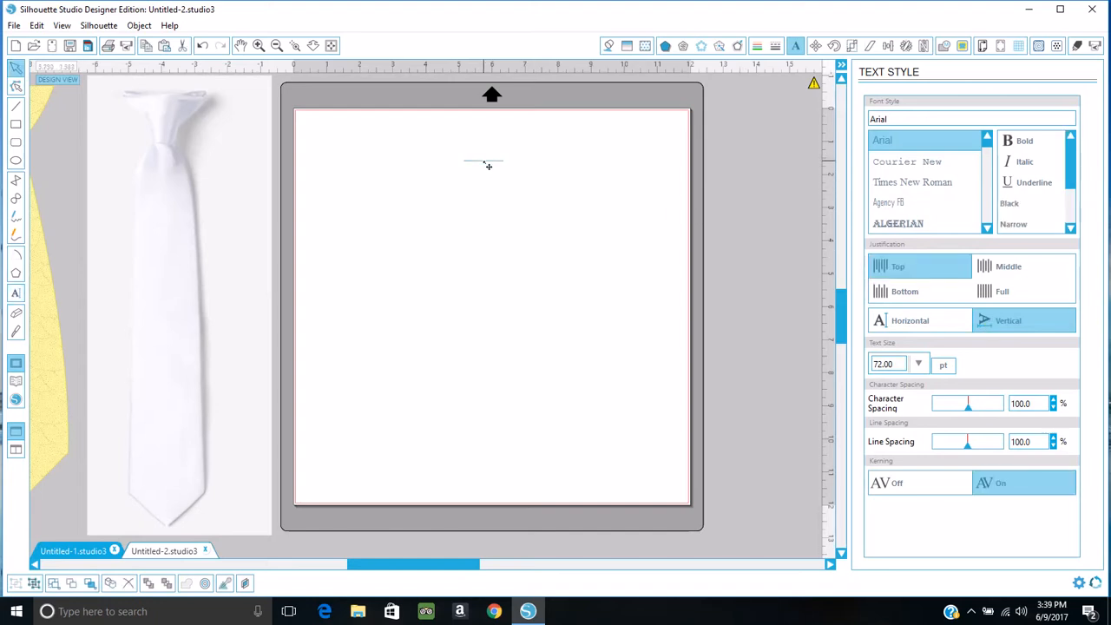
click(487, 166)
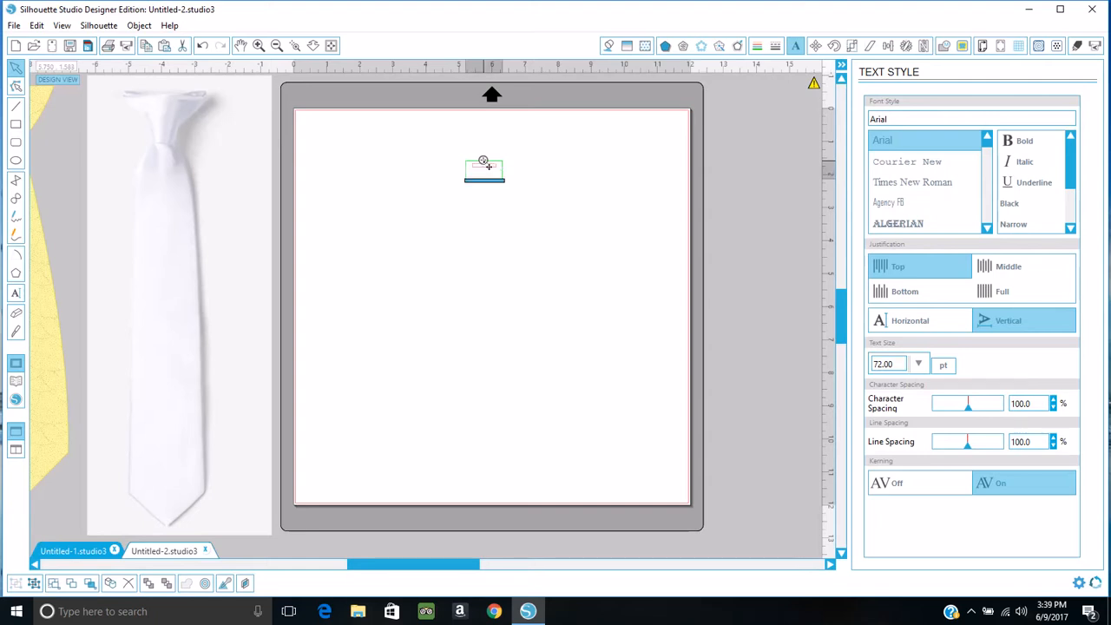
text(Lo)
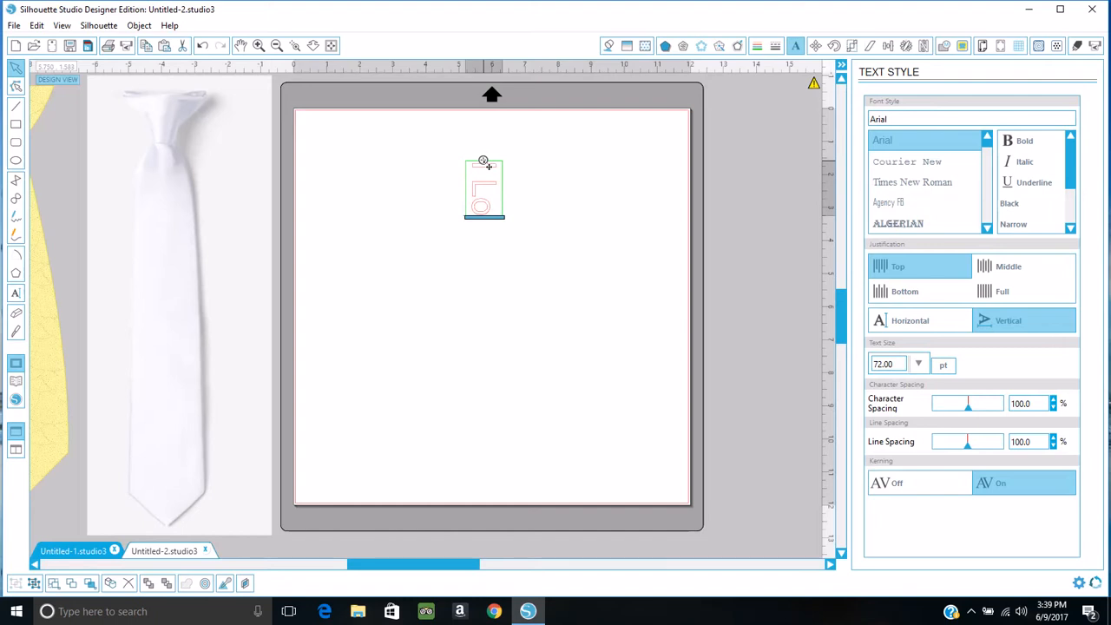
text(ve You)
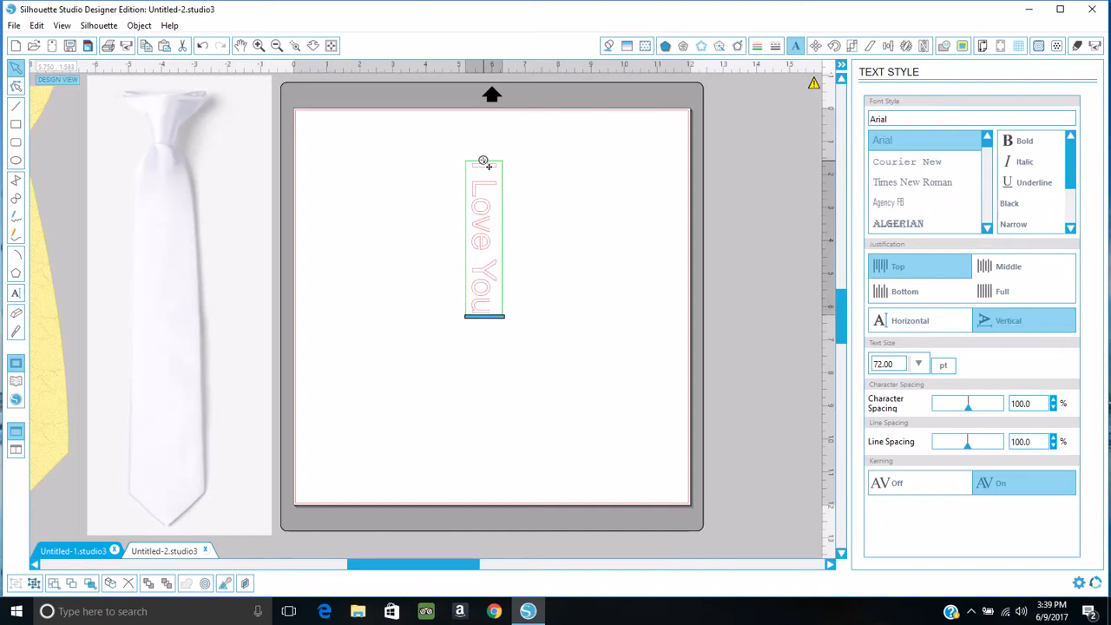
text(!)
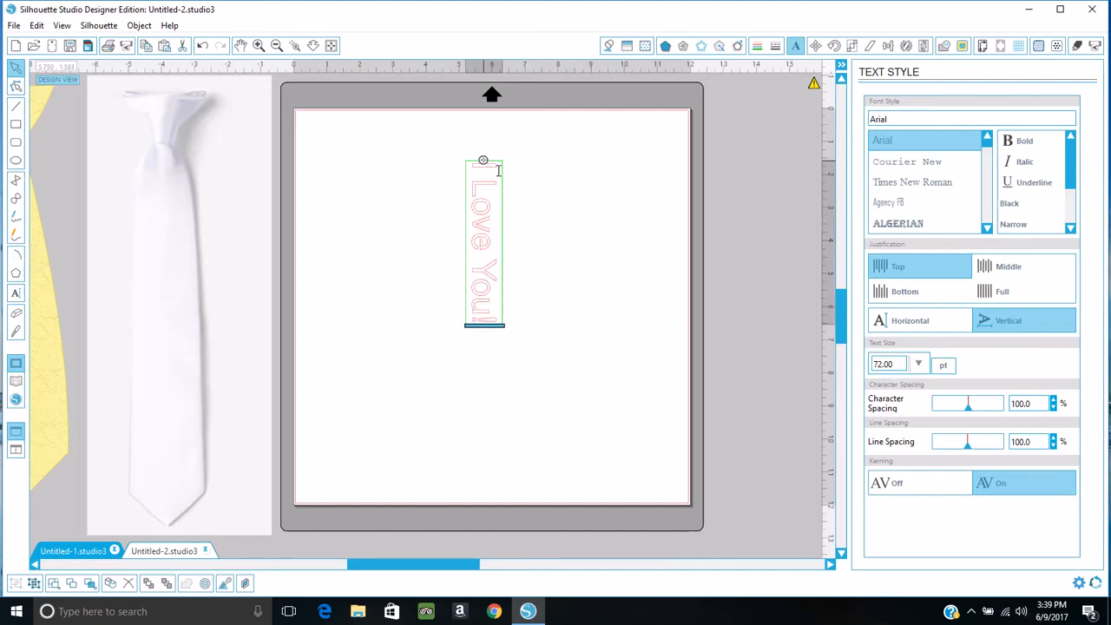
- Change the font of the whole "I Love You!" text to Anha Queen VMF
drag(495, 330, 494, 164)
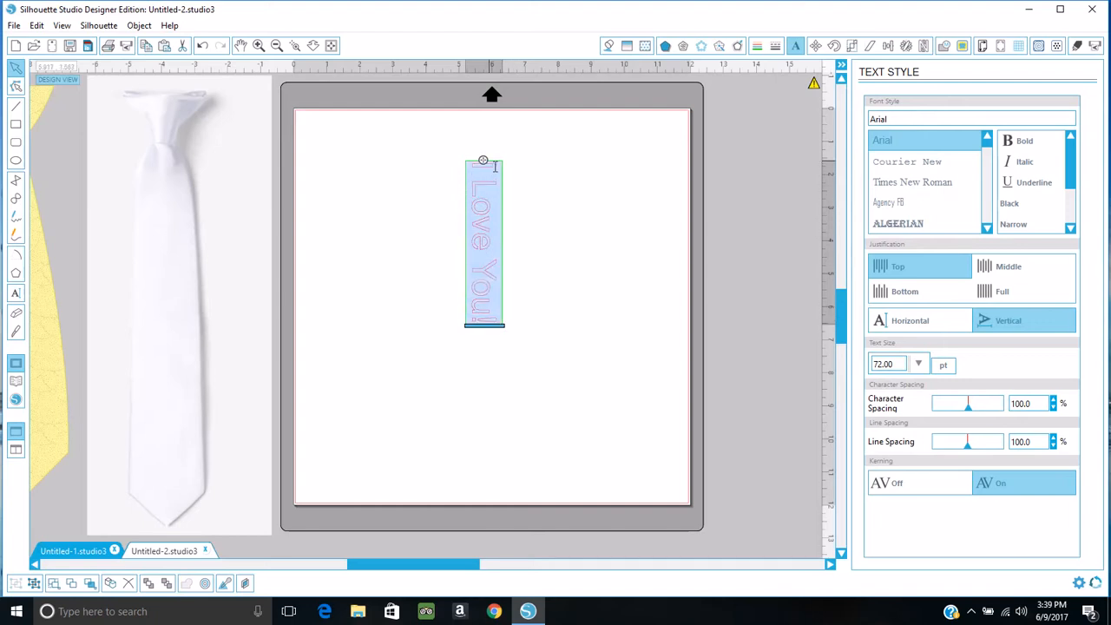
click(987, 228)
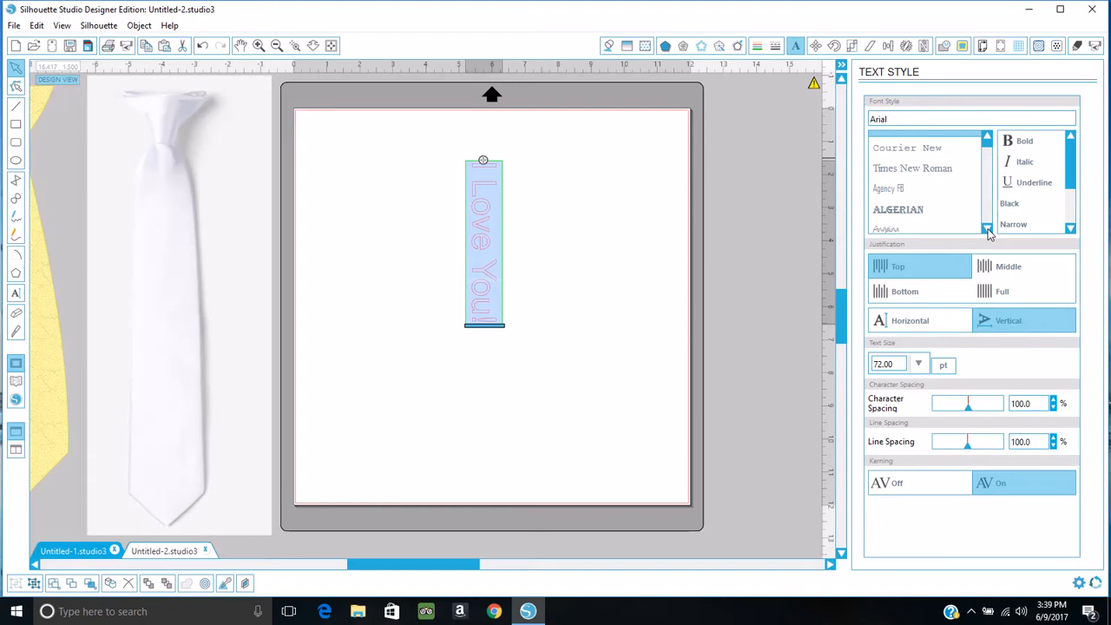
click(987, 228)
click(987, 229)
click(987, 228)
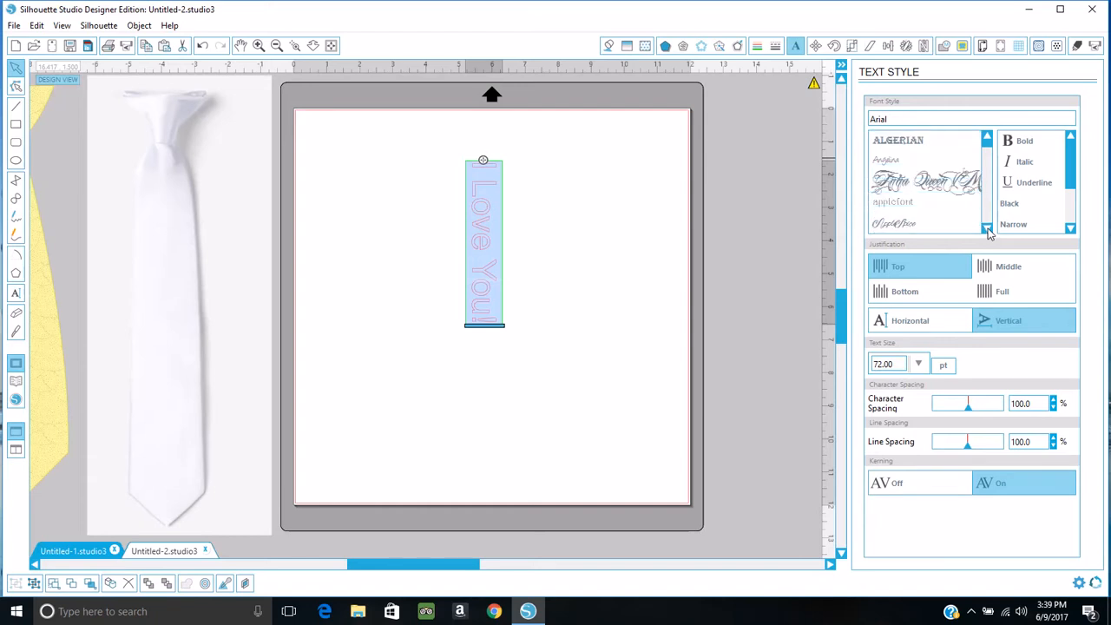
click(938, 187)
click(939, 188)
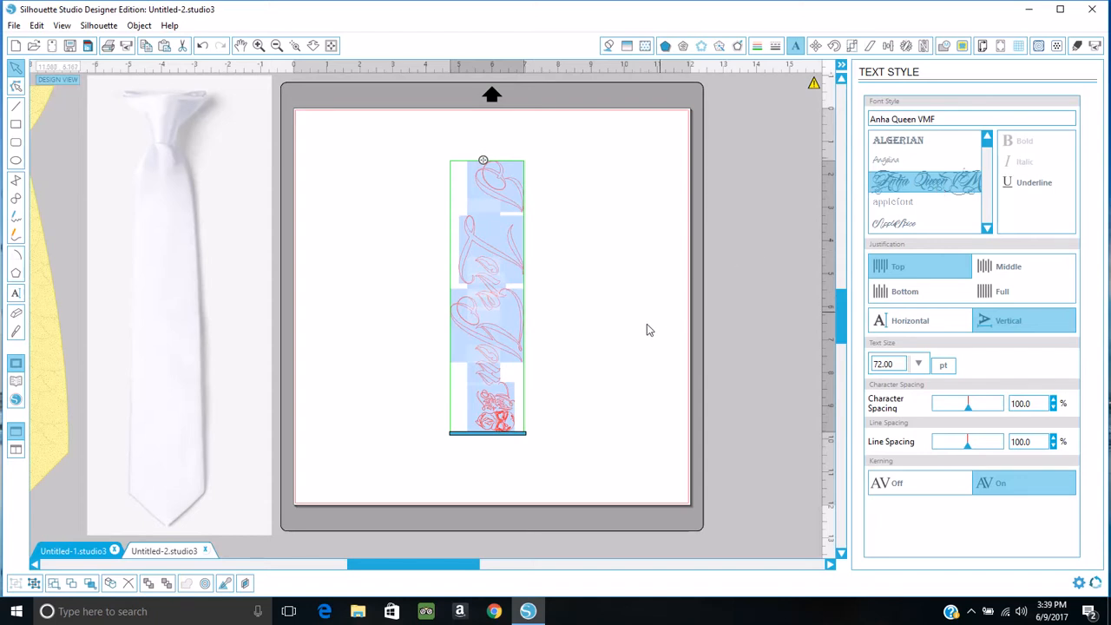
- Remove the exclamation mark from the text and the space between "I" and "Love"
click(513, 435)
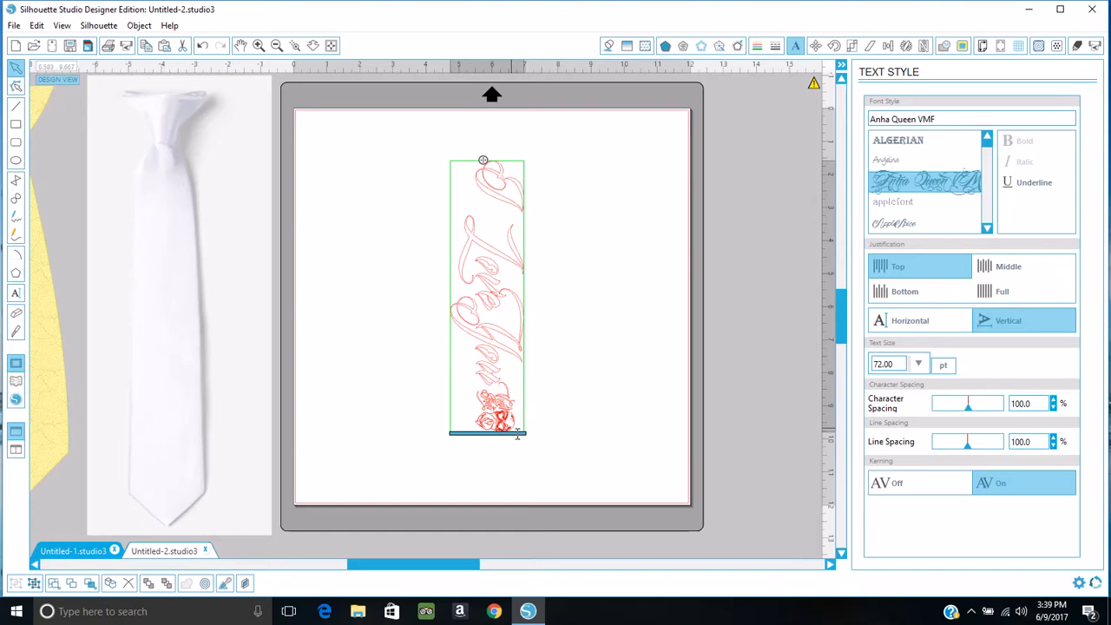
key(BackSpace)
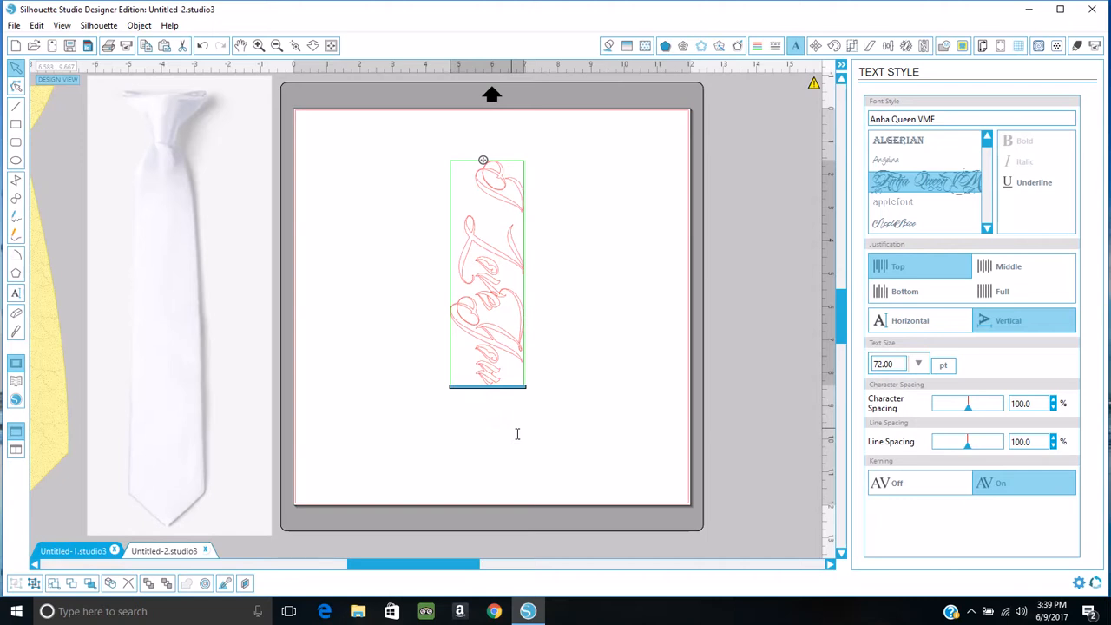
drag(501, 391, 497, 187)
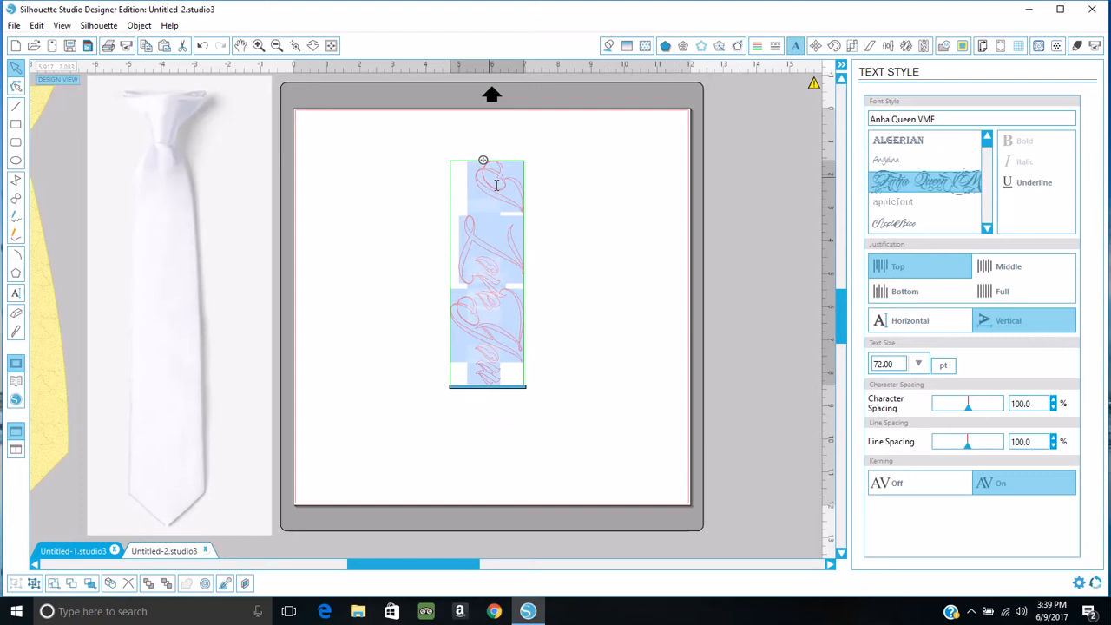
click(497, 224)
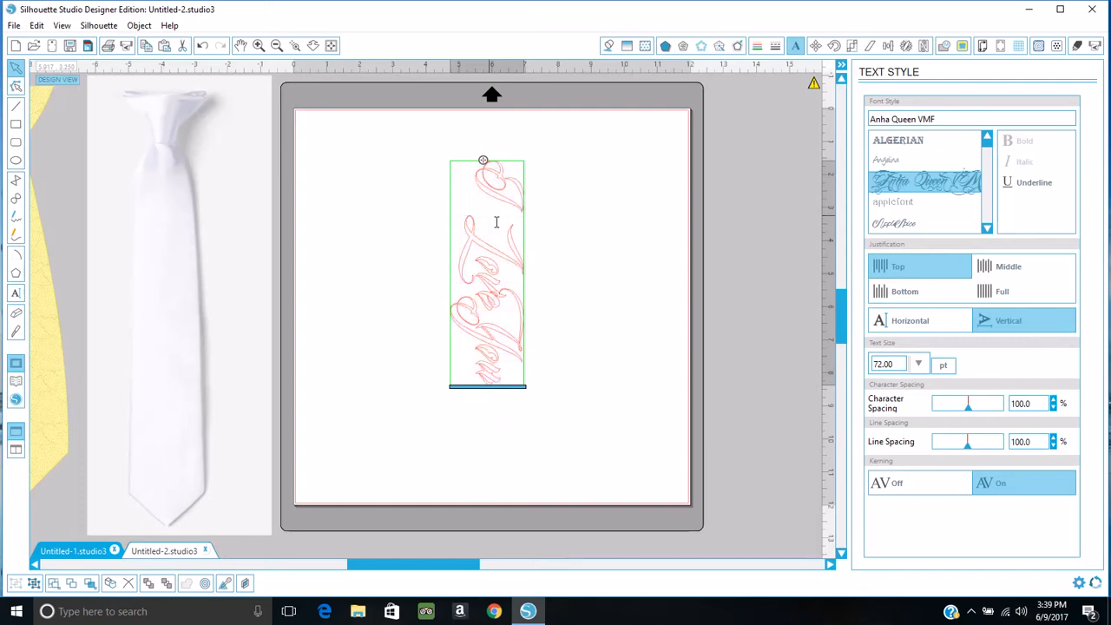
key(BackSpace)
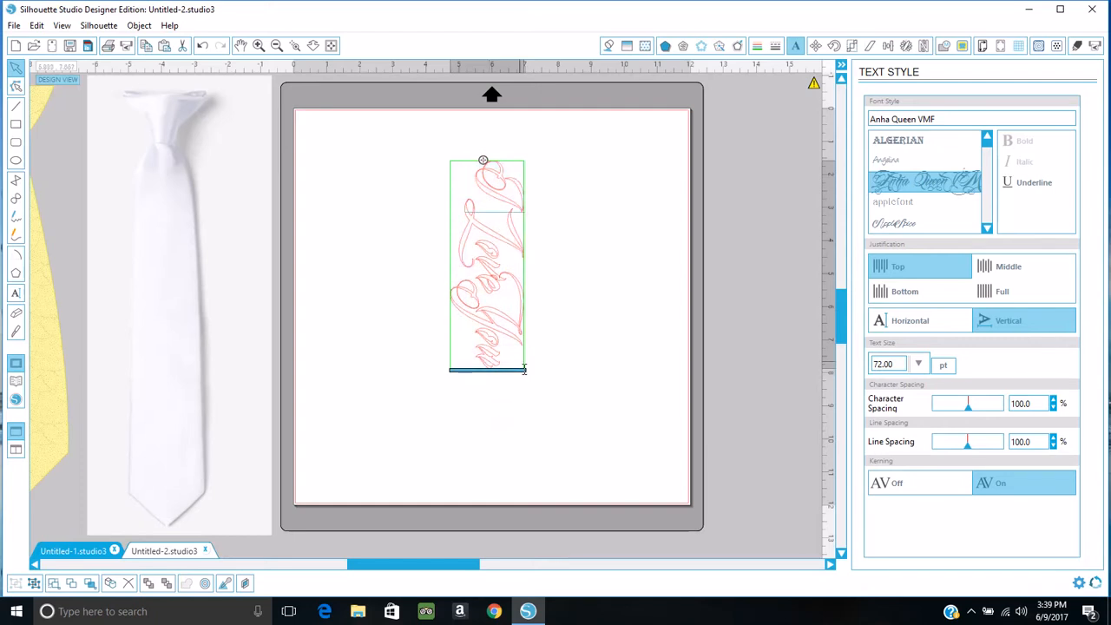
- Set both the fill color and the line color of the whole vertical text to black
drag(519, 373, 509, 178)
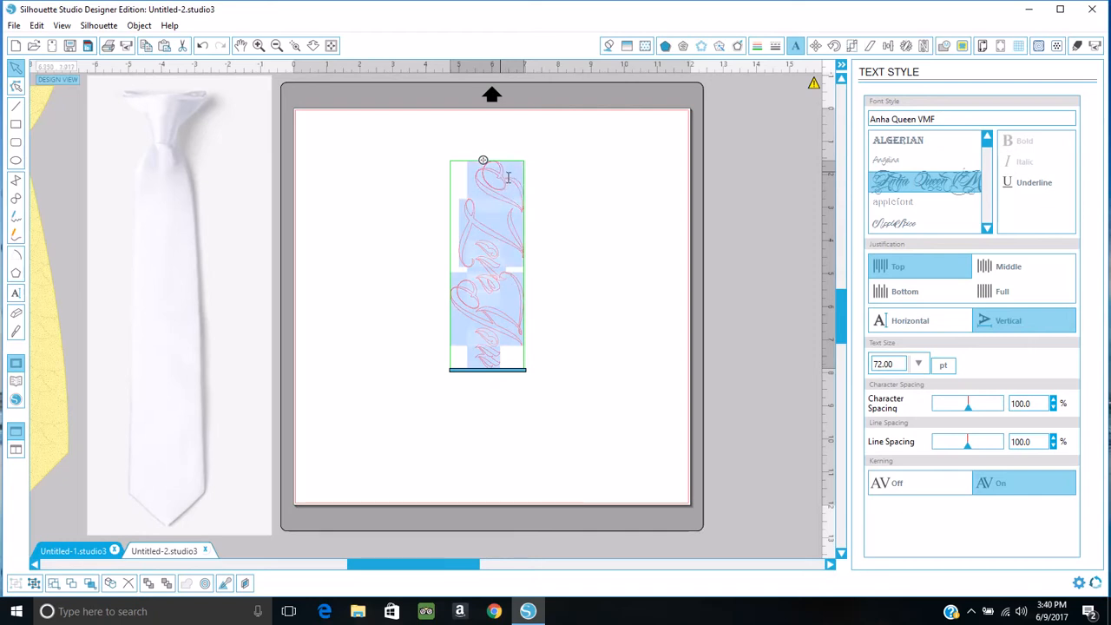
click(609, 45)
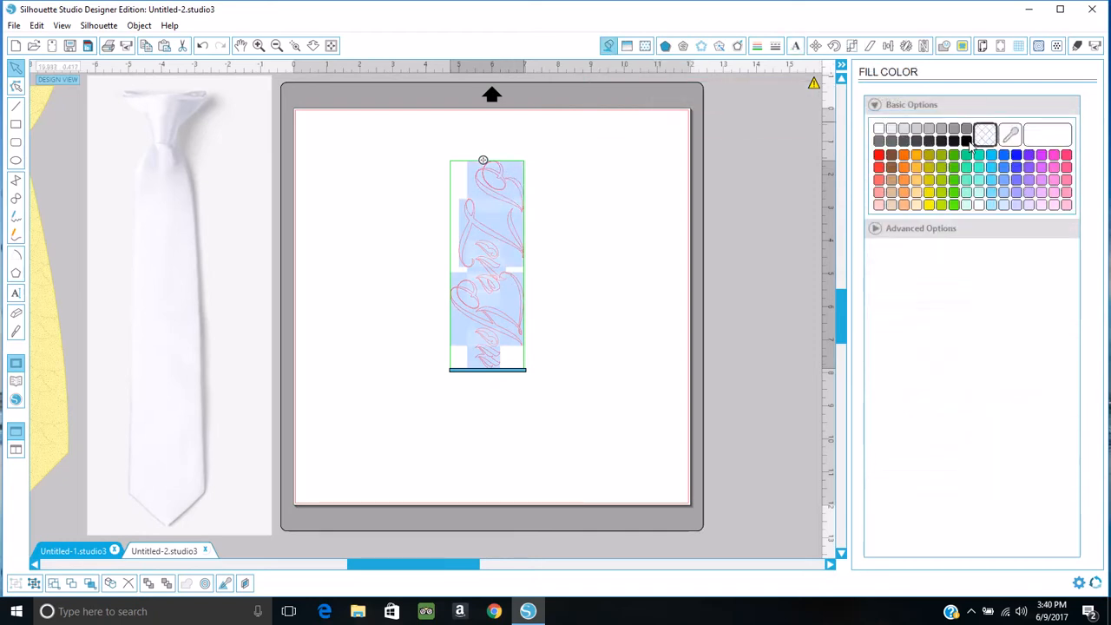
click(967, 142)
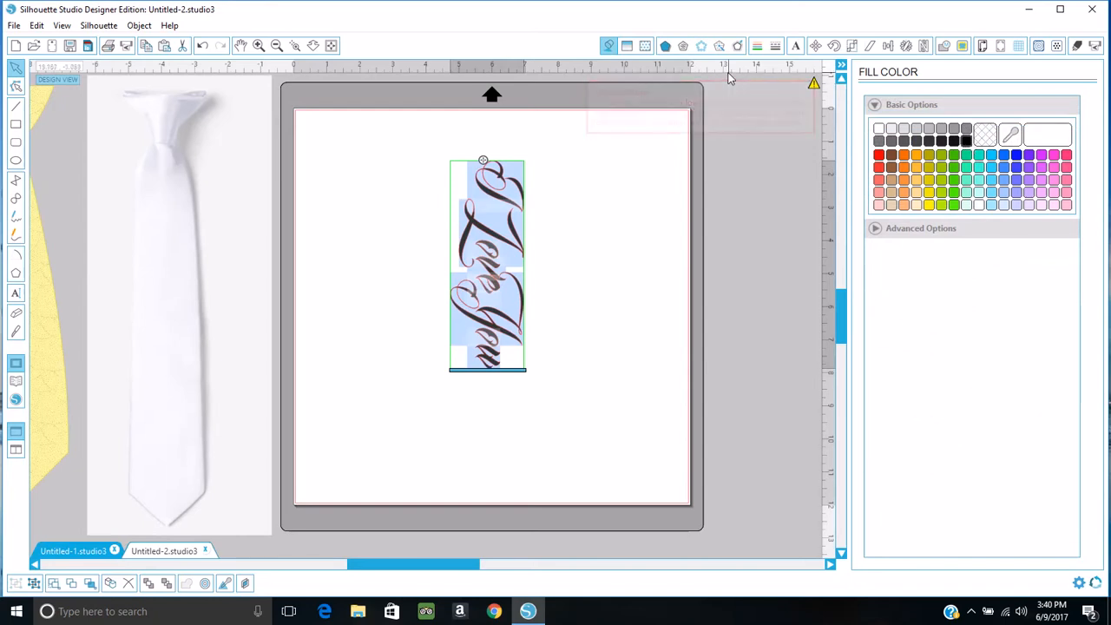
click(759, 49)
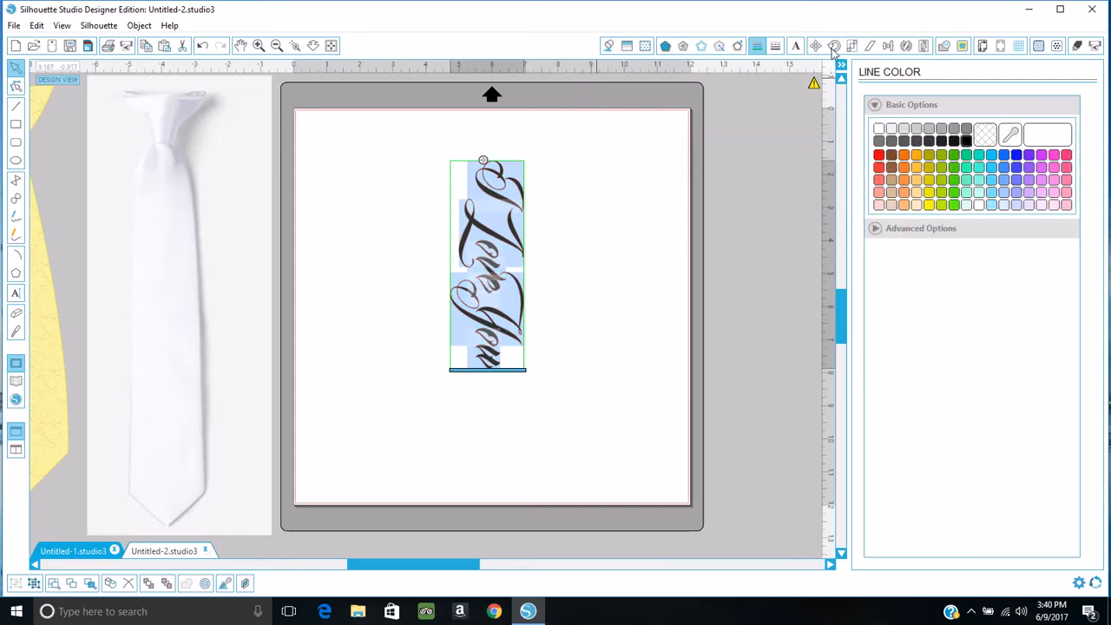
click(798, 48)
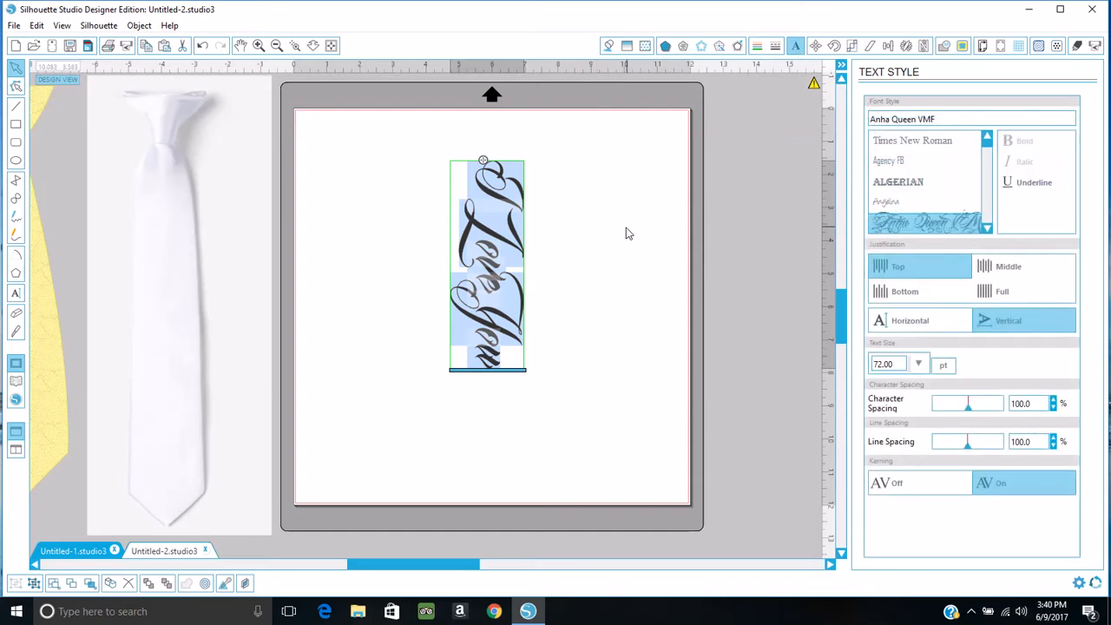
click(554, 242)
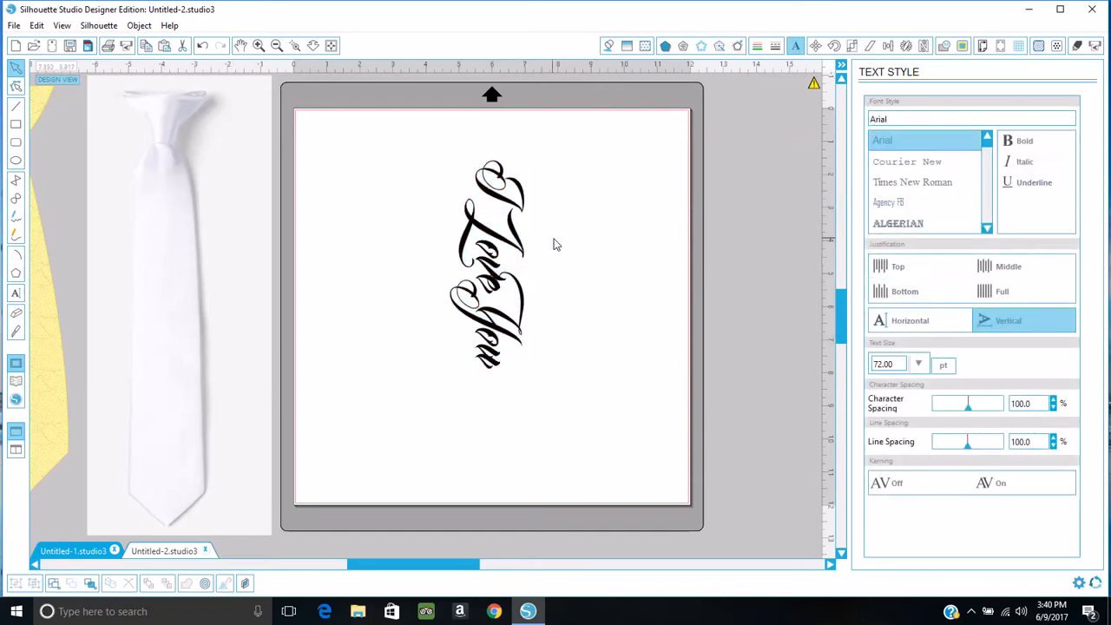
- Duplicate the black vertical "I Love You" text
click(499, 252)
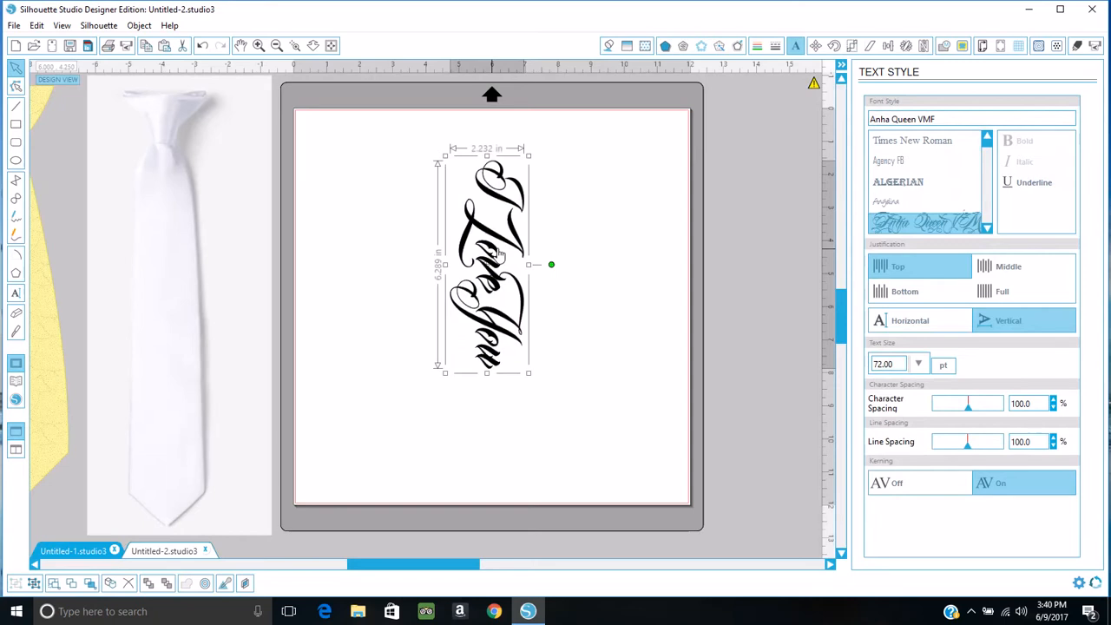
right_click(498, 250)
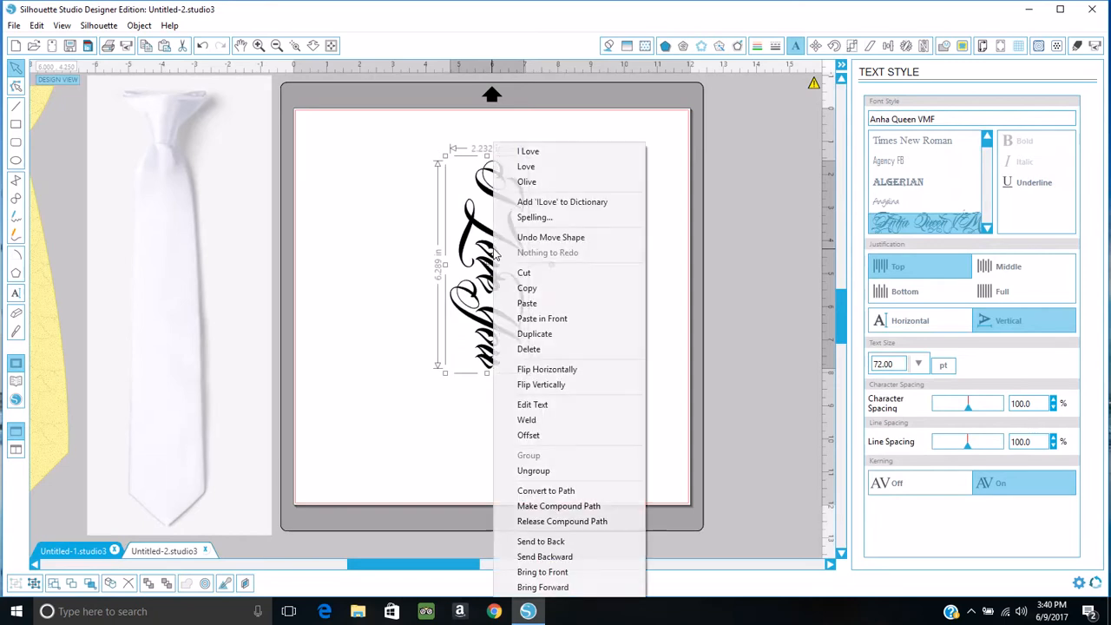
click(531, 333)
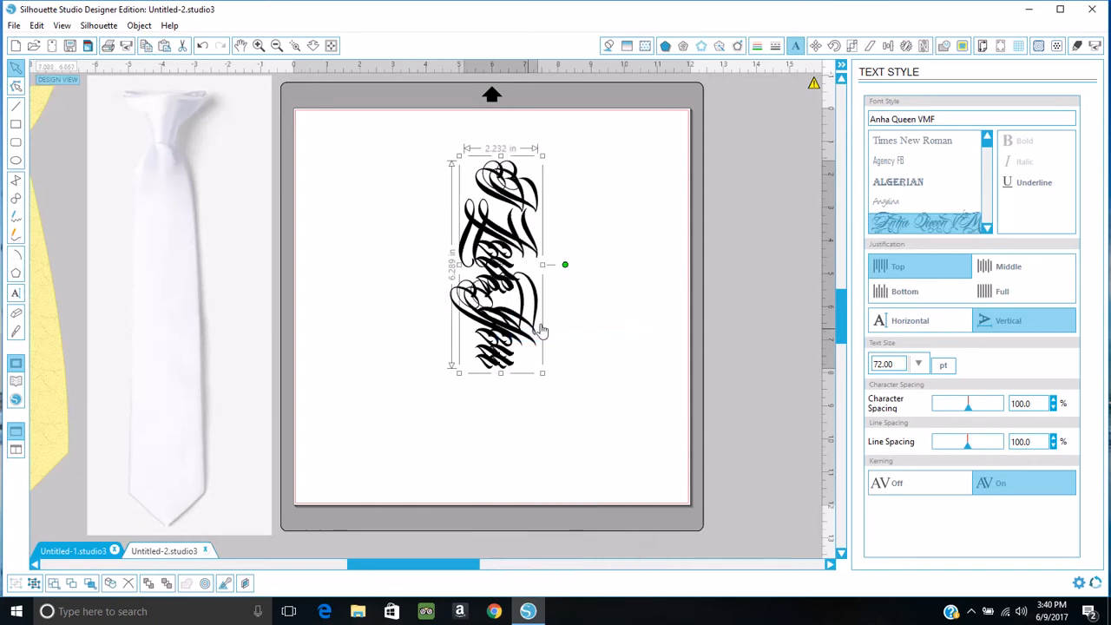
right_click(532, 298)
click(586, 385)
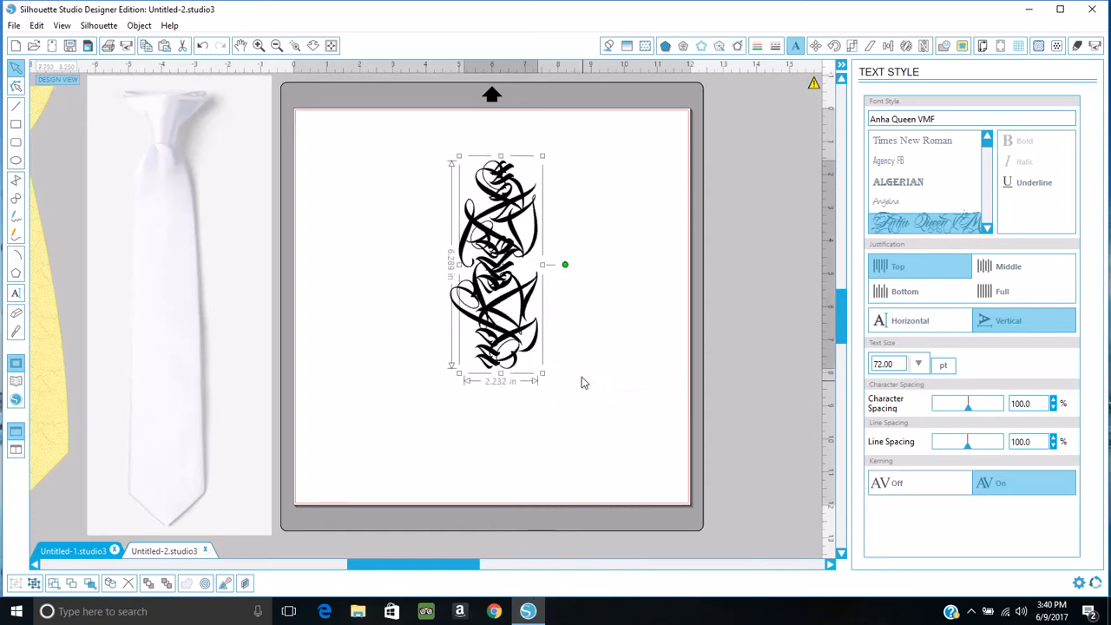
click(204, 47)
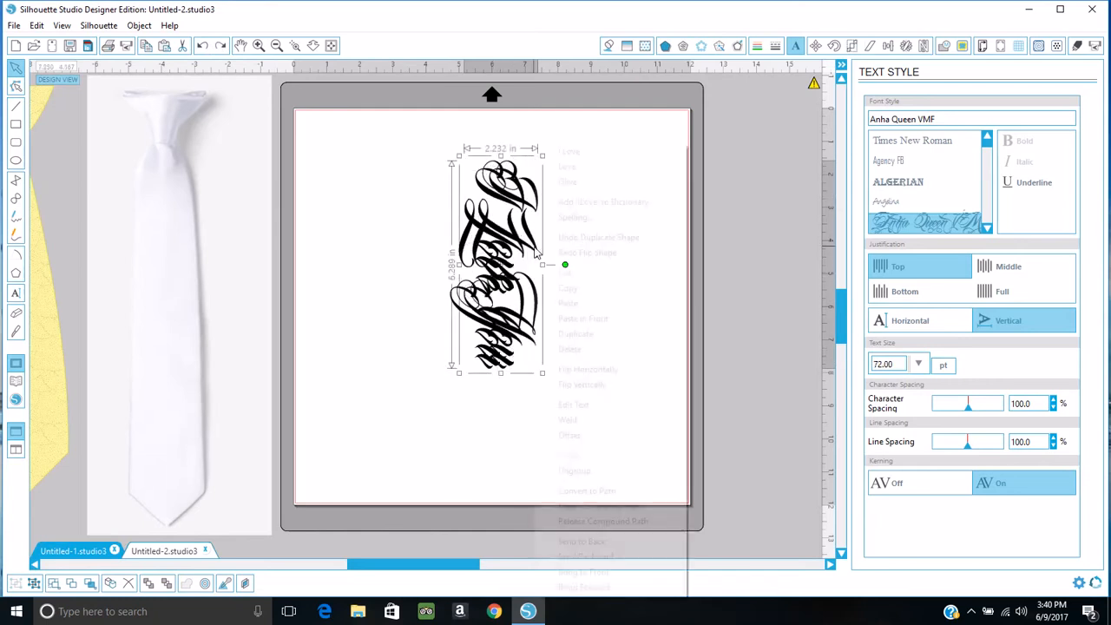
- Flip the duplicated text horizontally so that it mirrors and overlaps the original
right_click(537, 252)
click(597, 369)
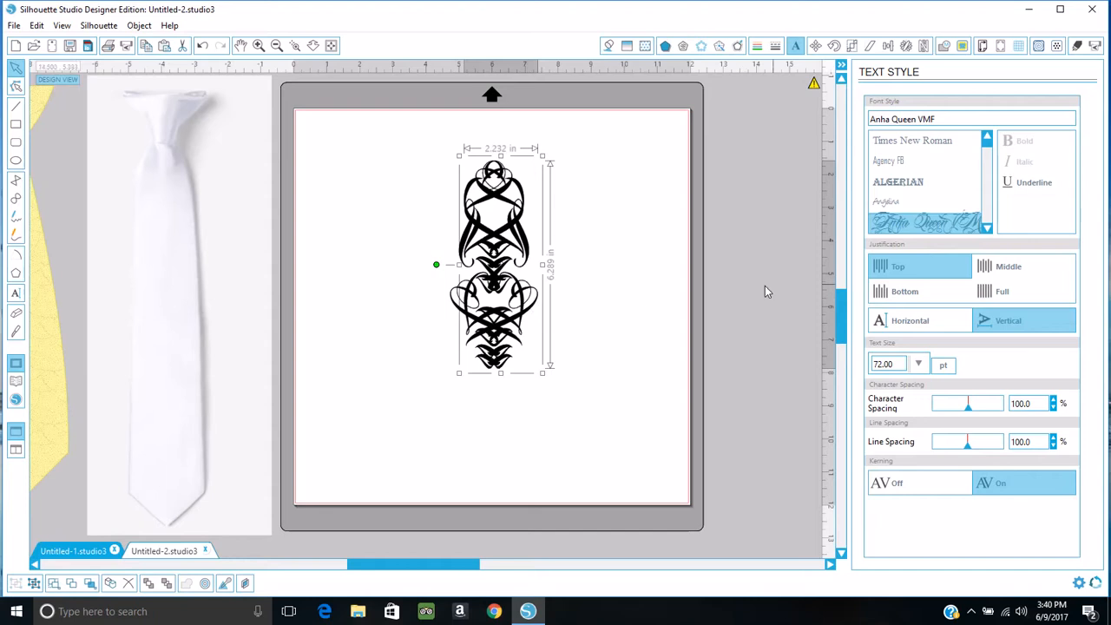
click(623, 291)
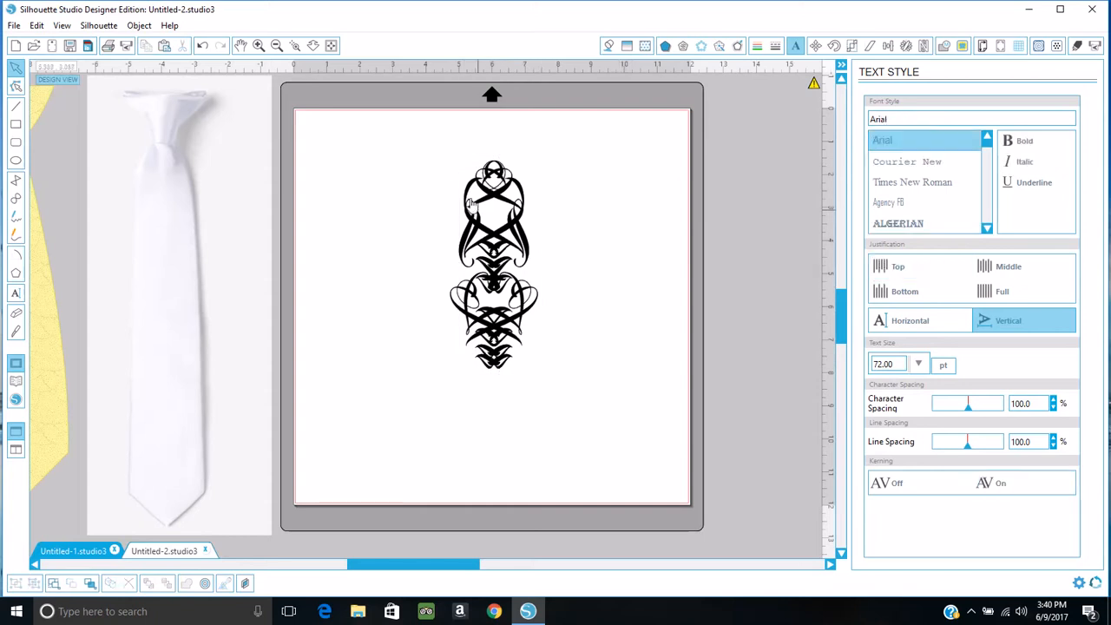
- Duplicate the overlapping pair of mirrored texts and place the copy outside the mat, to its right
click(466, 161)
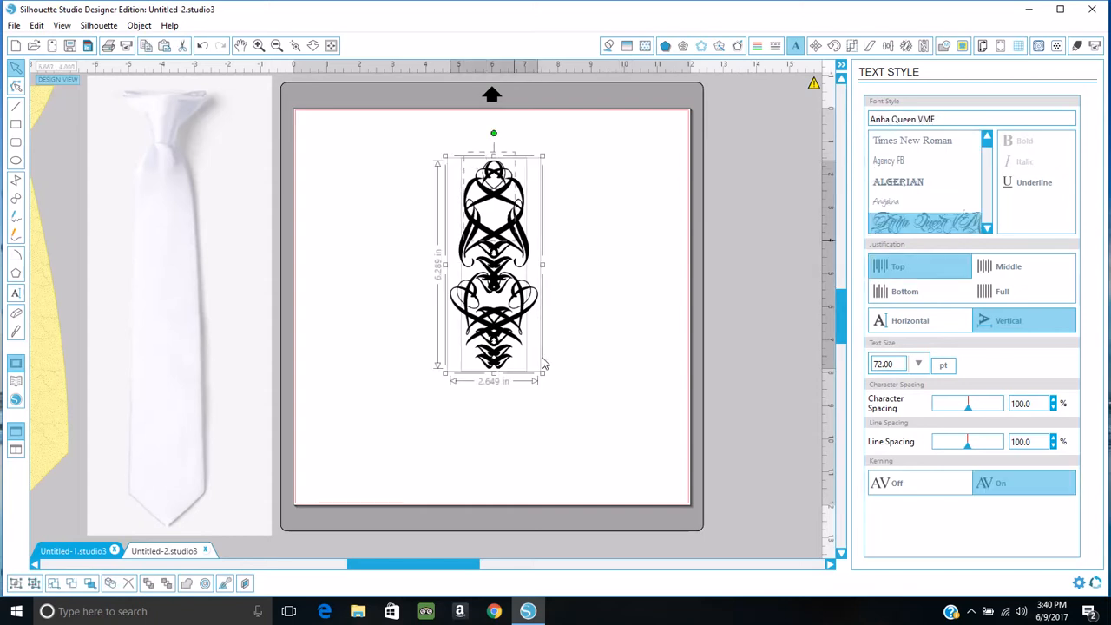
right_click(512, 319)
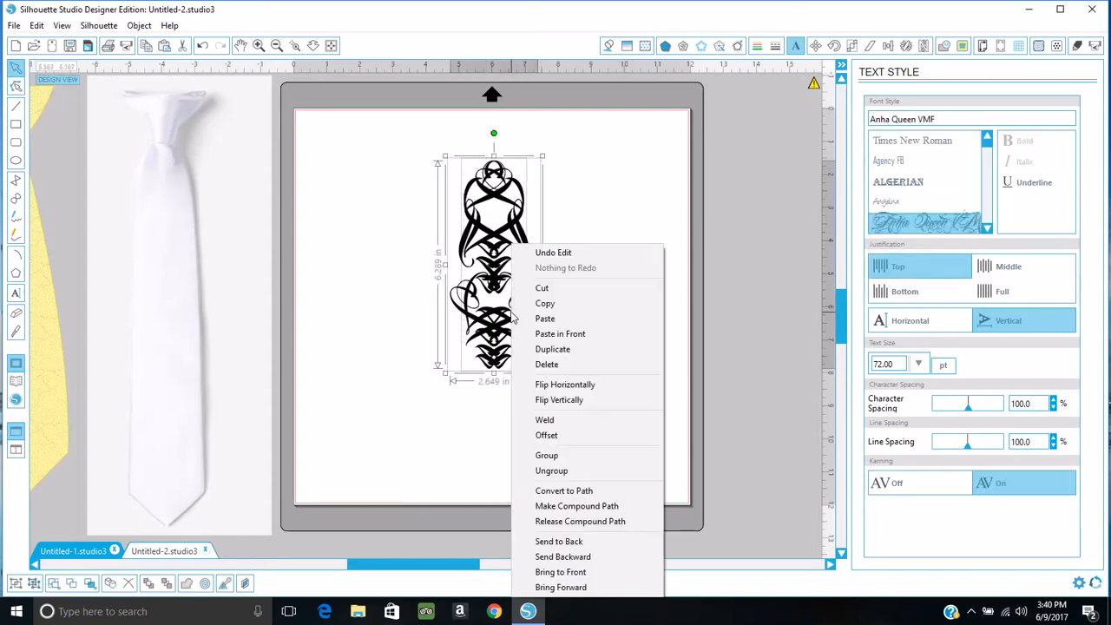
click(554, 349)
drag(541, 243, 813, 191)
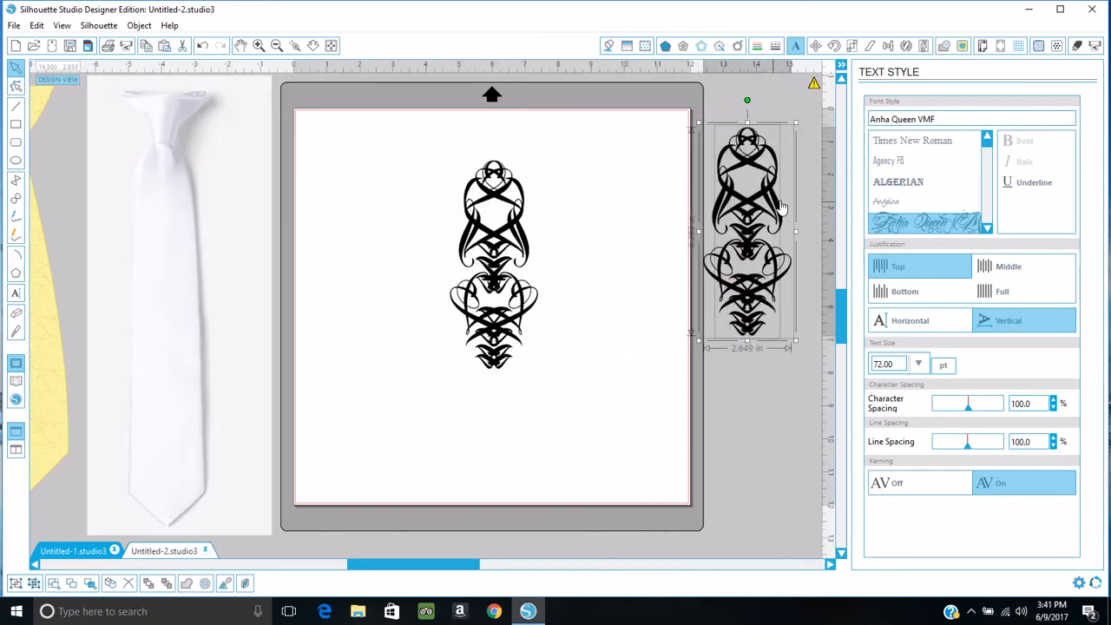
- Move the mirrored text on the mat right until its letters meet the original's along a central line
click(525, 239)
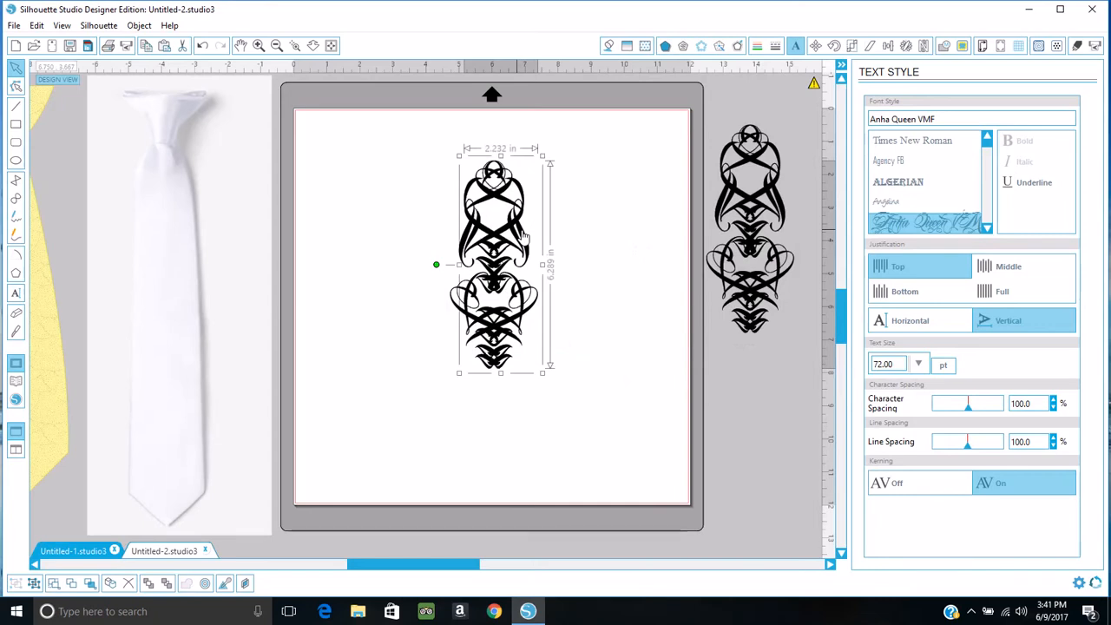
drag(524, 239, 578, 236)
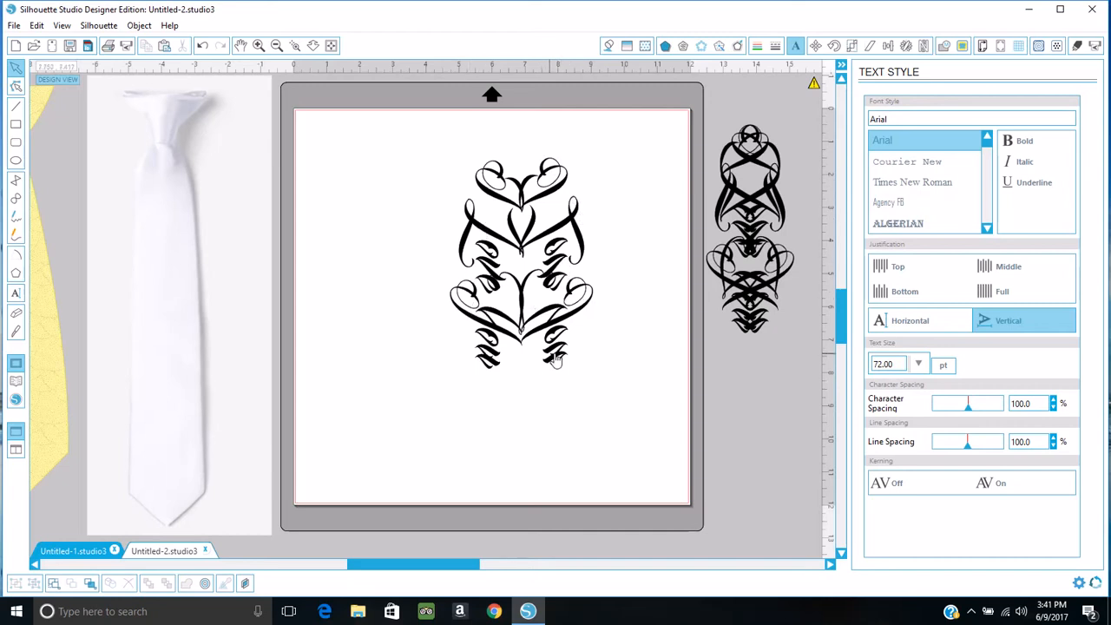
- Duplicate the mirrored text pair on the mat and place the copy outside the mat, below the first saved design
drag(454, 146, 570, 431)
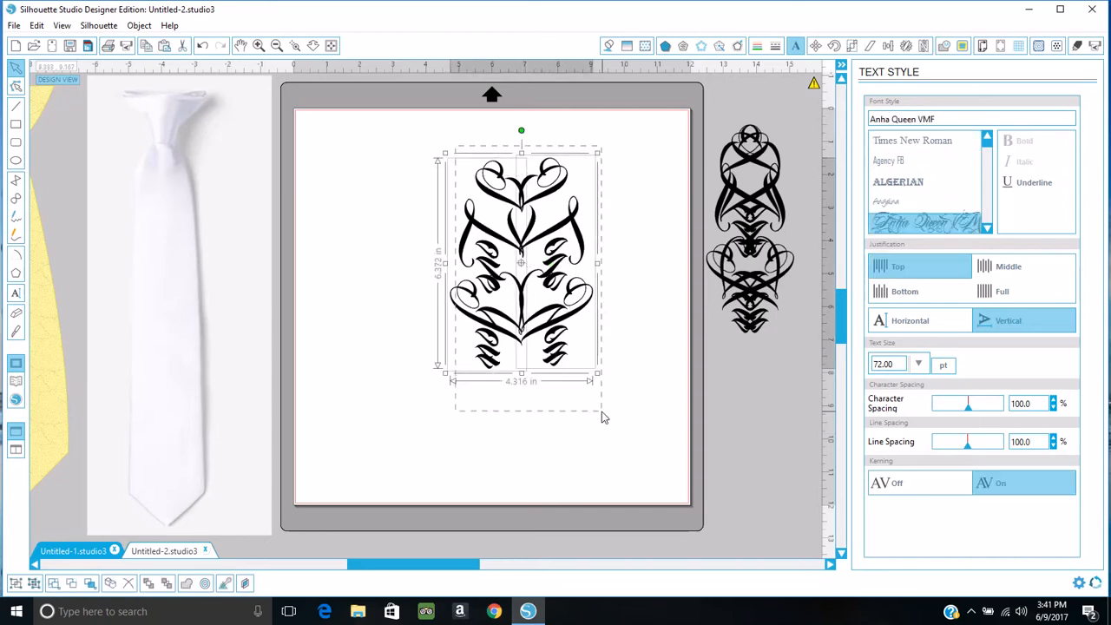
right_click(564, 328)
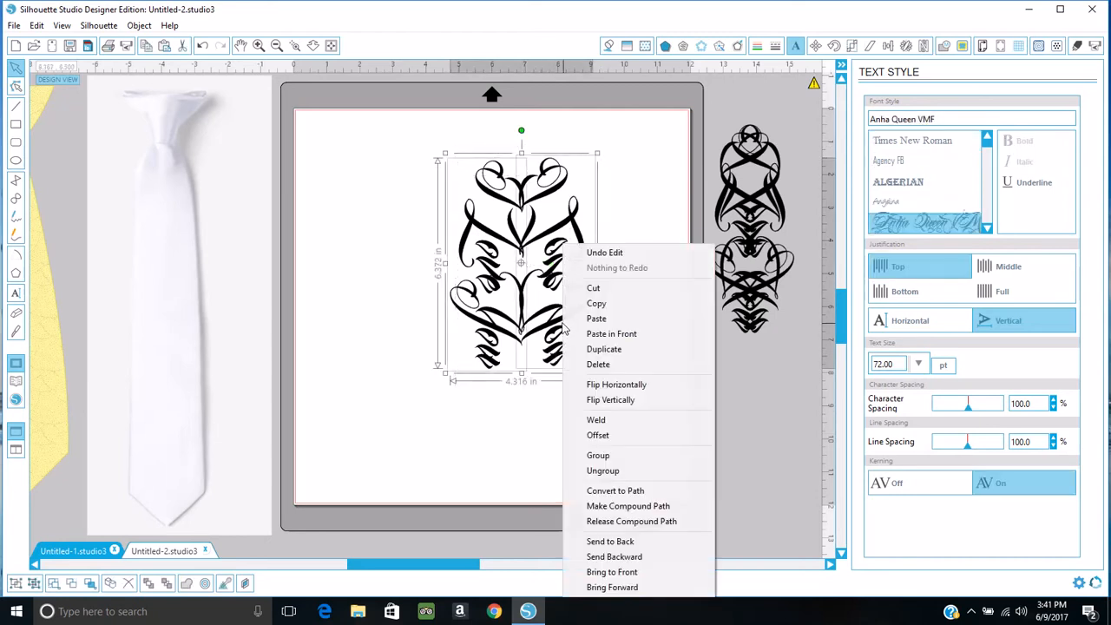
click(603, 349)
drag(575, 284, 770, 469)
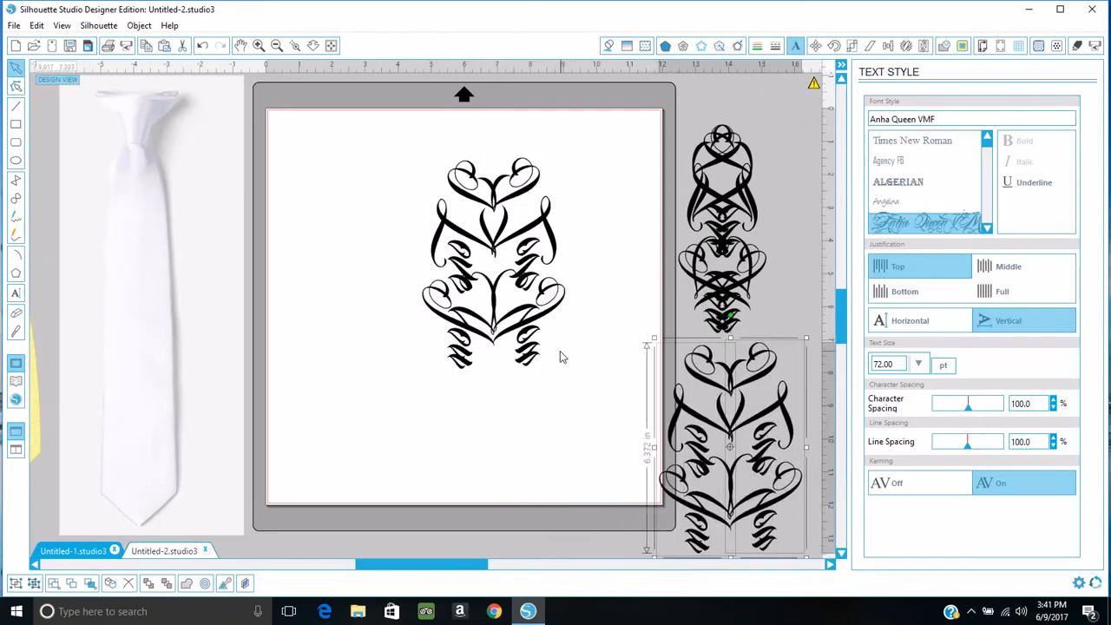
- Move the mirrored text on the mat left so its inner letters slightly cross the original's
click(544, 321)
drag(544, 322, 530, 325)
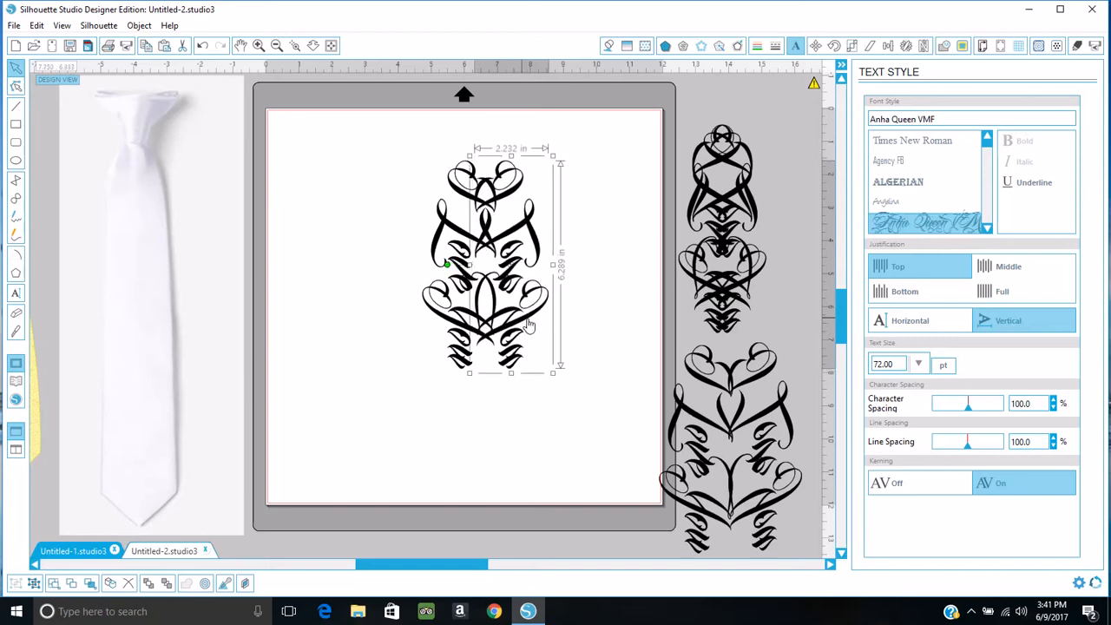
click(614, 330)
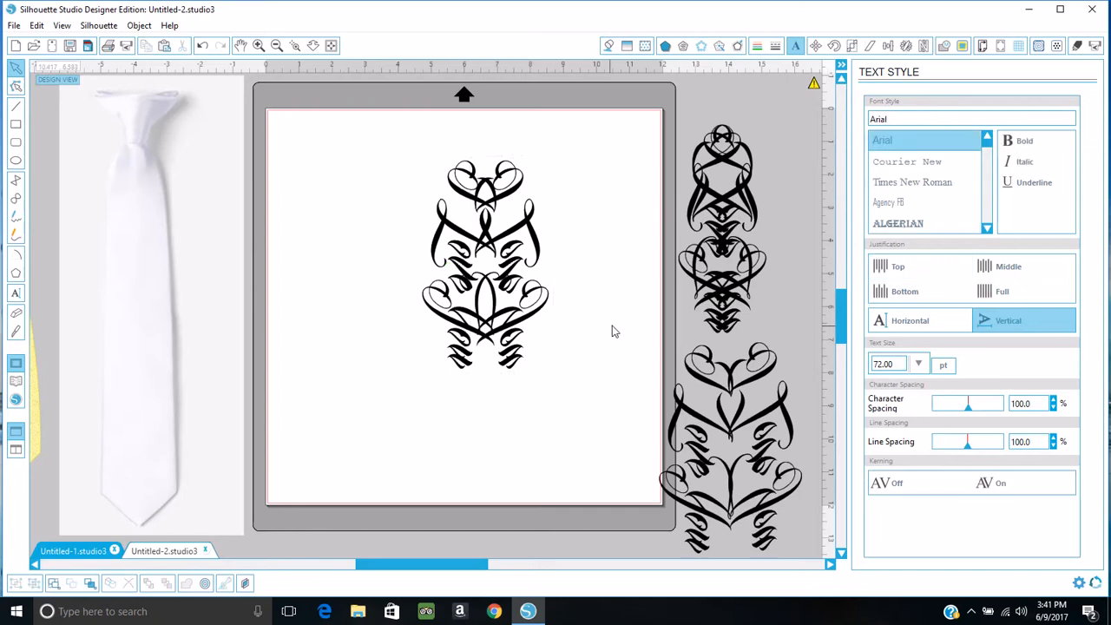
- Try to flip the mirrored text back horizontally and lay it diagonally offset over the original text
click(519, 298)
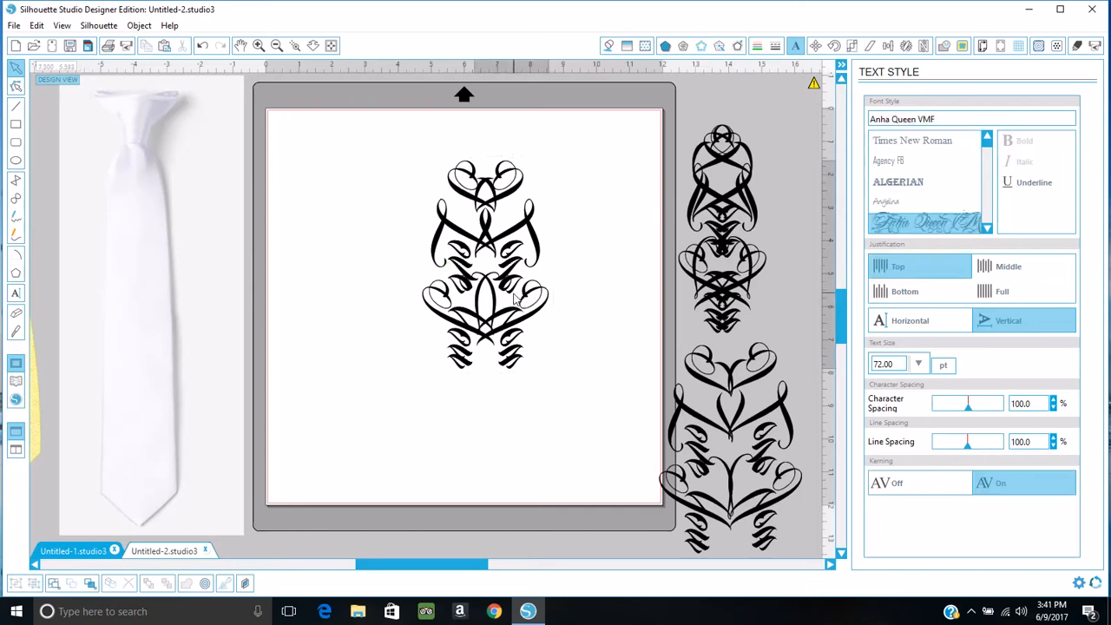
click(517, 298)
right_click(518, 298)
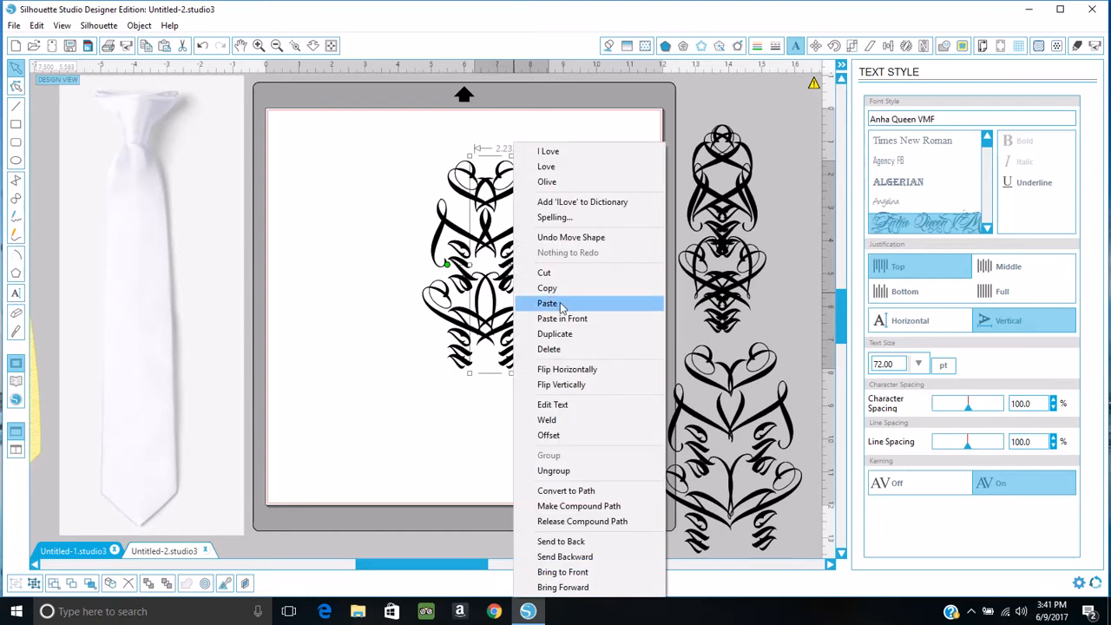
click(564, 369)
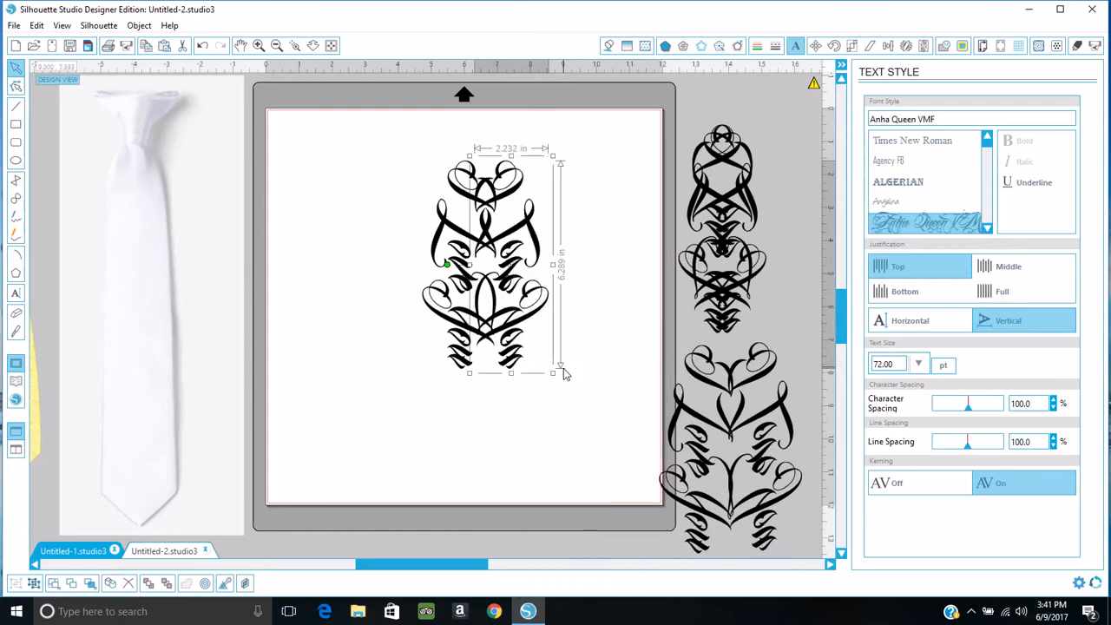
drag(515, 310, 453, 340)
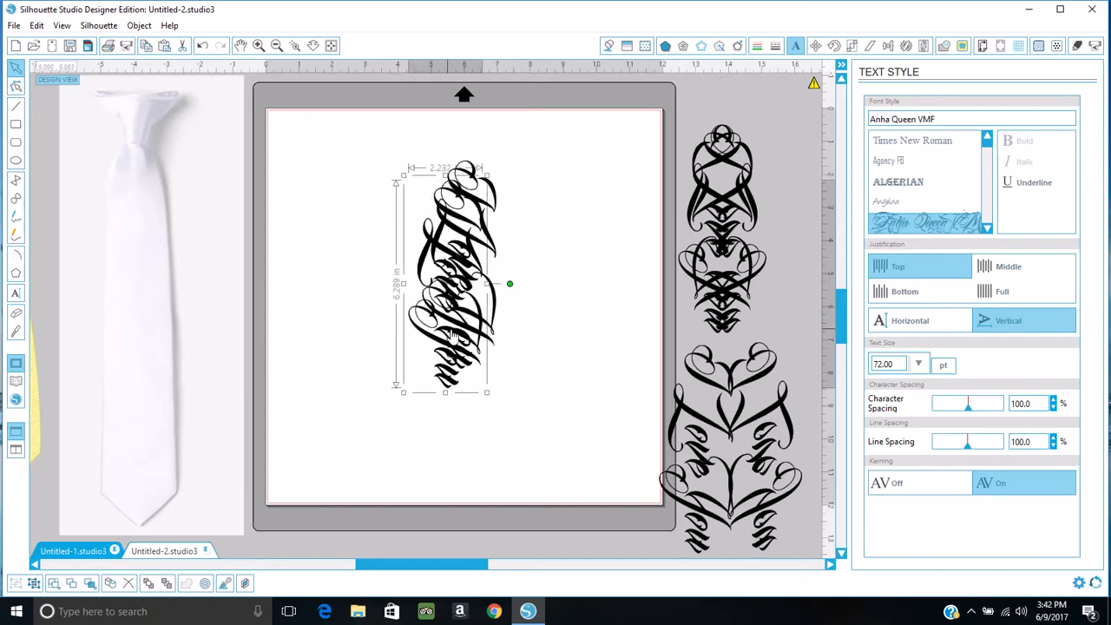
- Undo the repositioning and the horizontal flip of the text on the mat
click(205, 45)
click(205, 45)
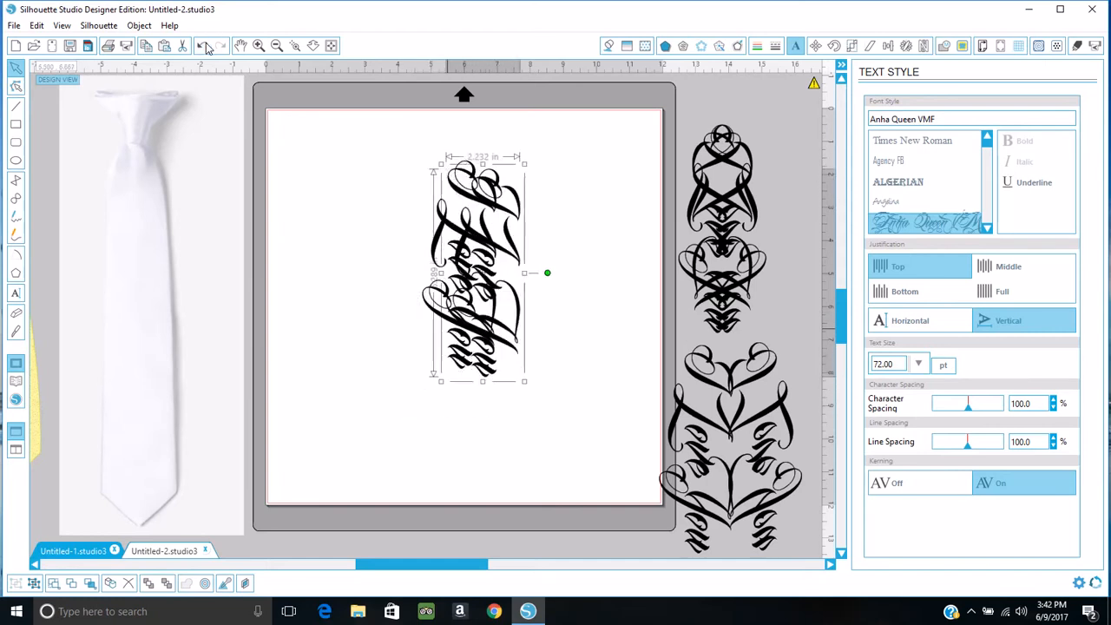
click(205, 45)
click(205, 45)
click(205, 45)
click(205, 45)
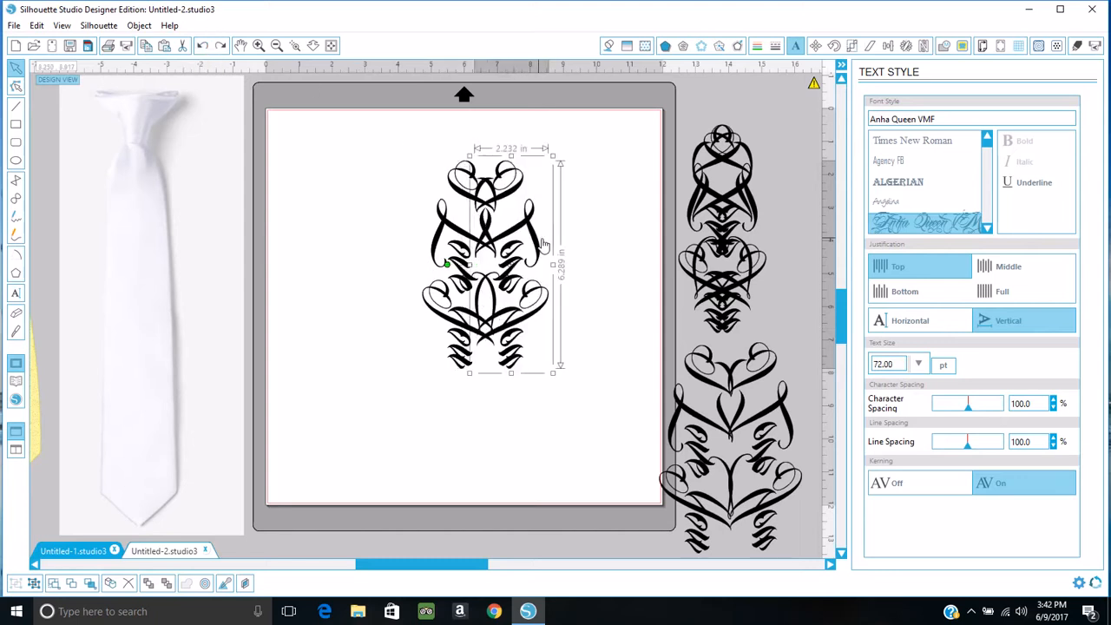
- Move the mirrored text further left so that it overlaps the original more densely
drag(539, 246, 525, 244)
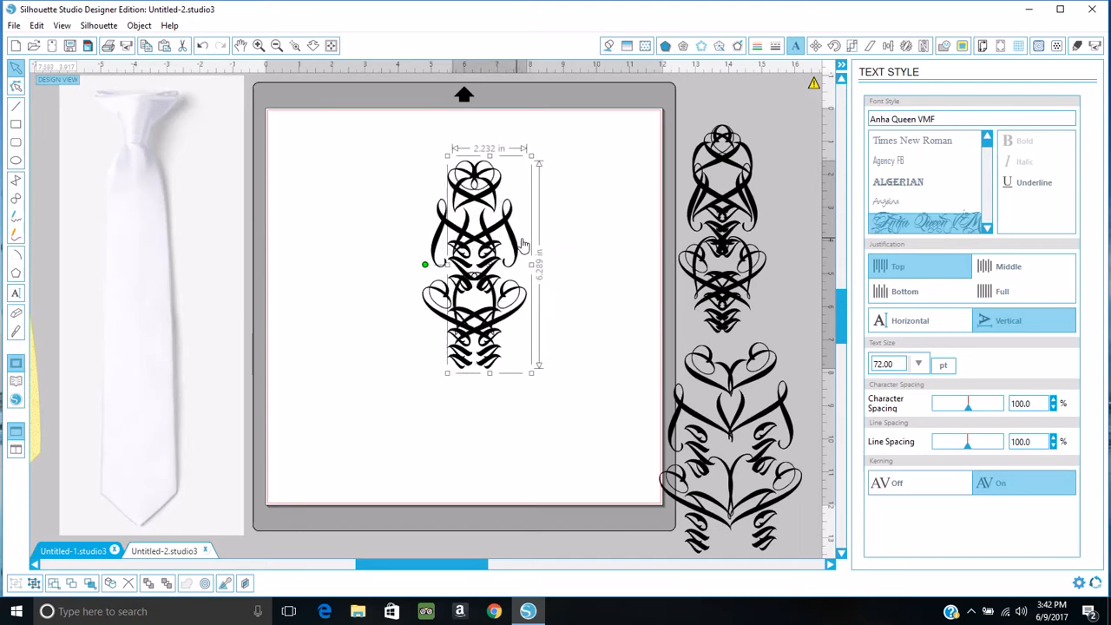
click(565, 240)
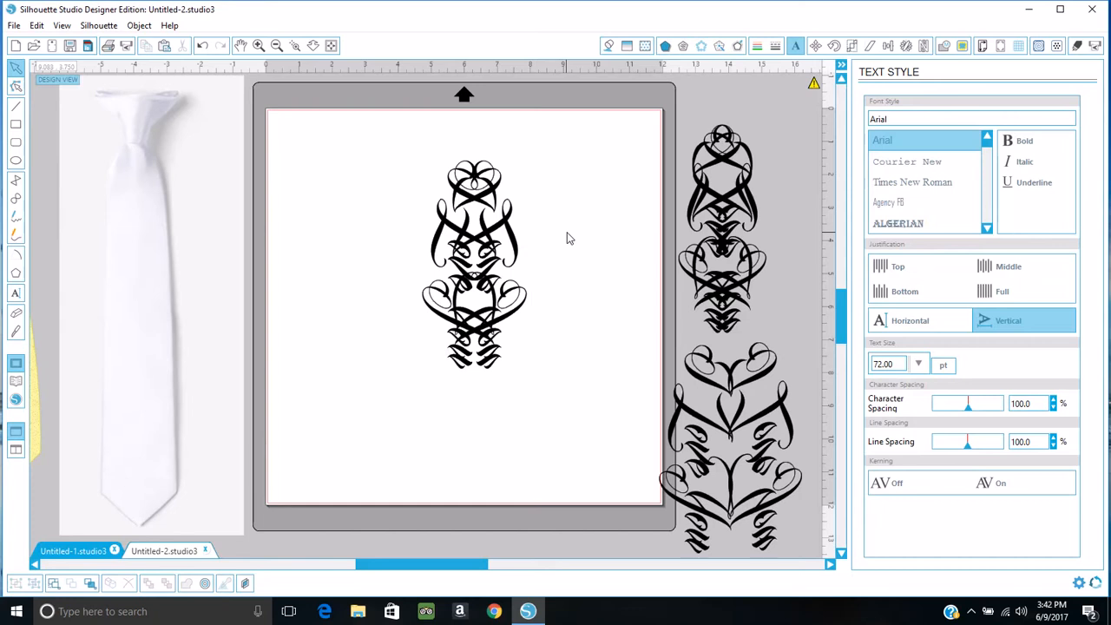
- Group the overlapping text pair on the mat and place it outside, to the right of the other designs
click(486, 234)
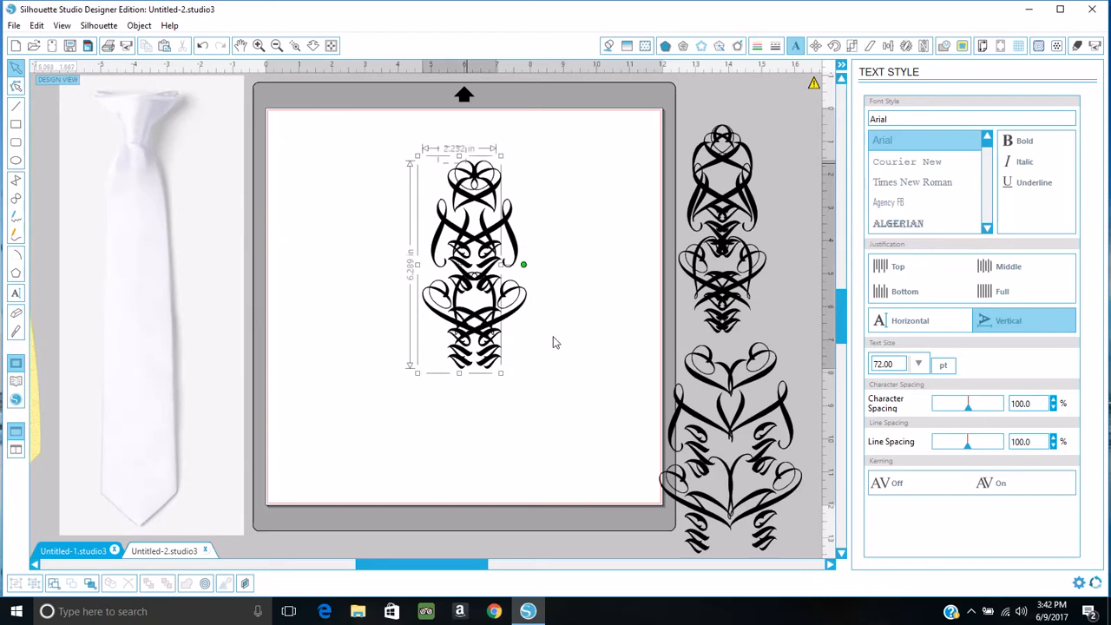
right_click(494, 277)
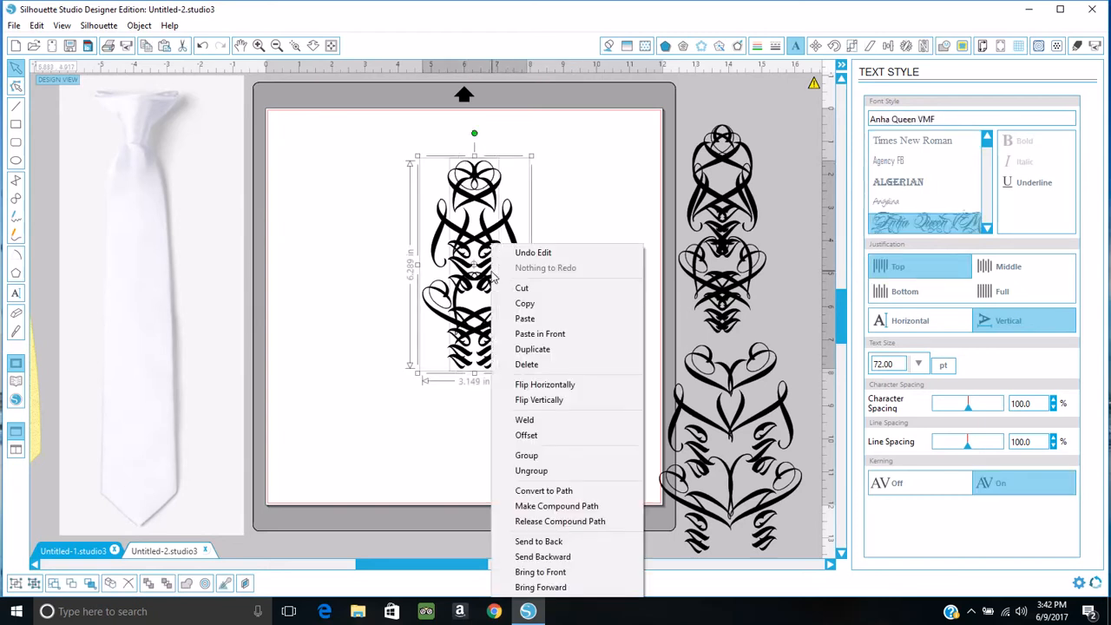
click(551, 456)
drag(498, 322, 769, 289)
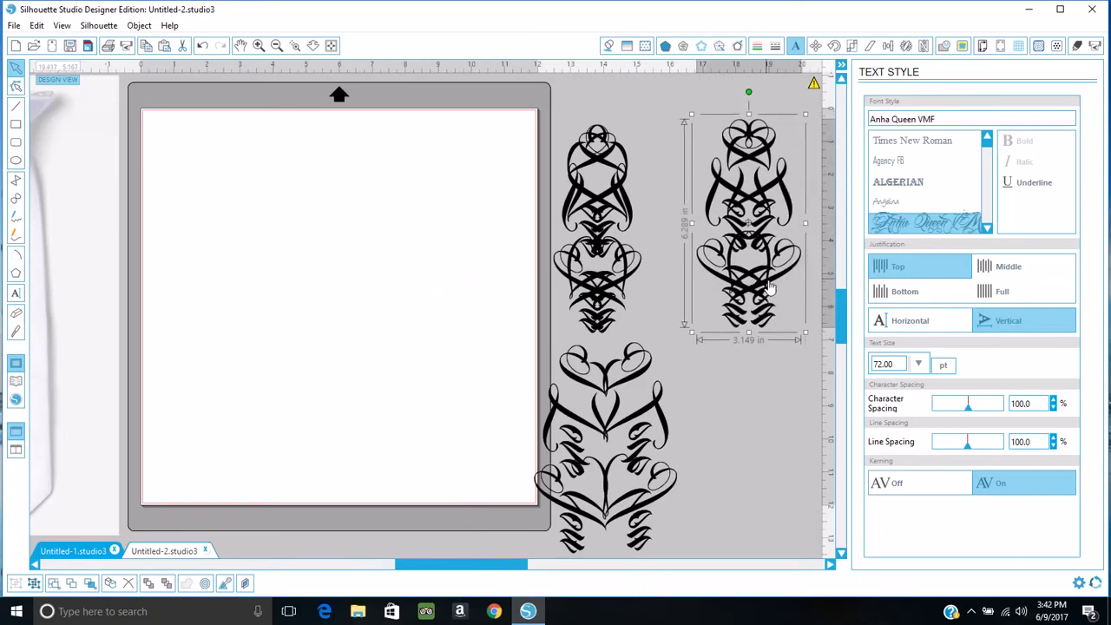
- Group the narrowest mirrored design beside the mat and move it up and to the right
click(566, 122)
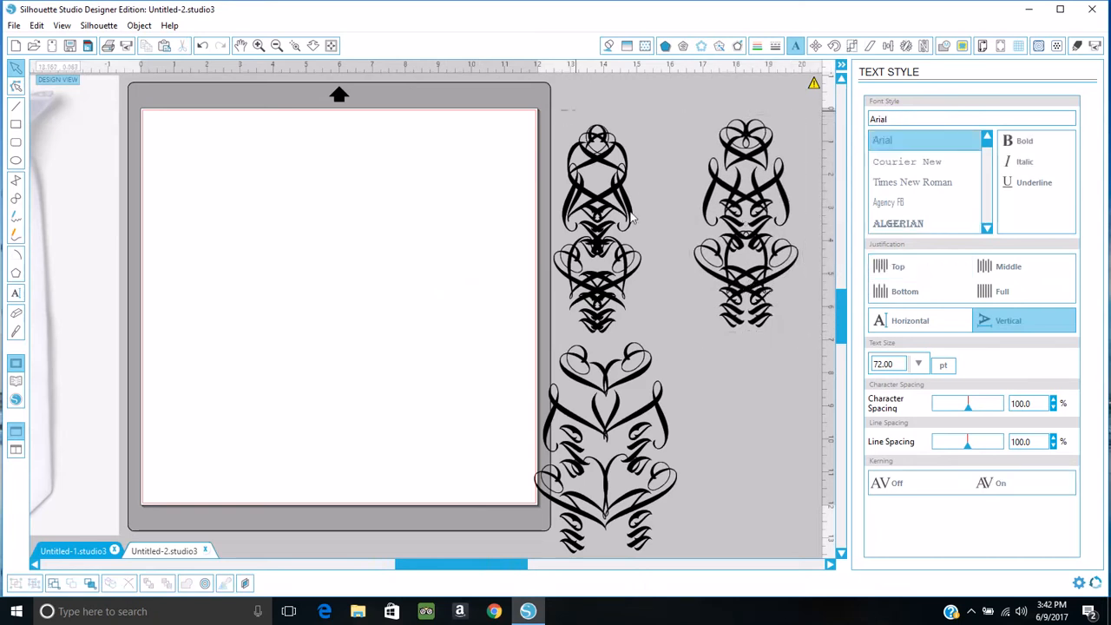
click(636, 270)
right_click(620, 267)
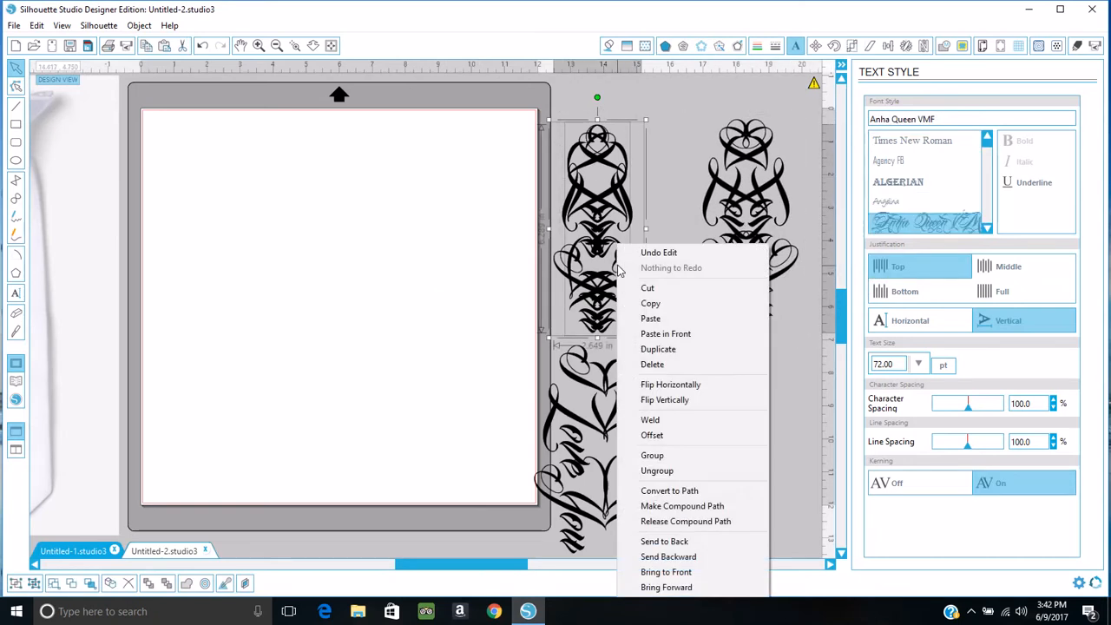
click(684, 456)
drag(607, 259, 656, 198)
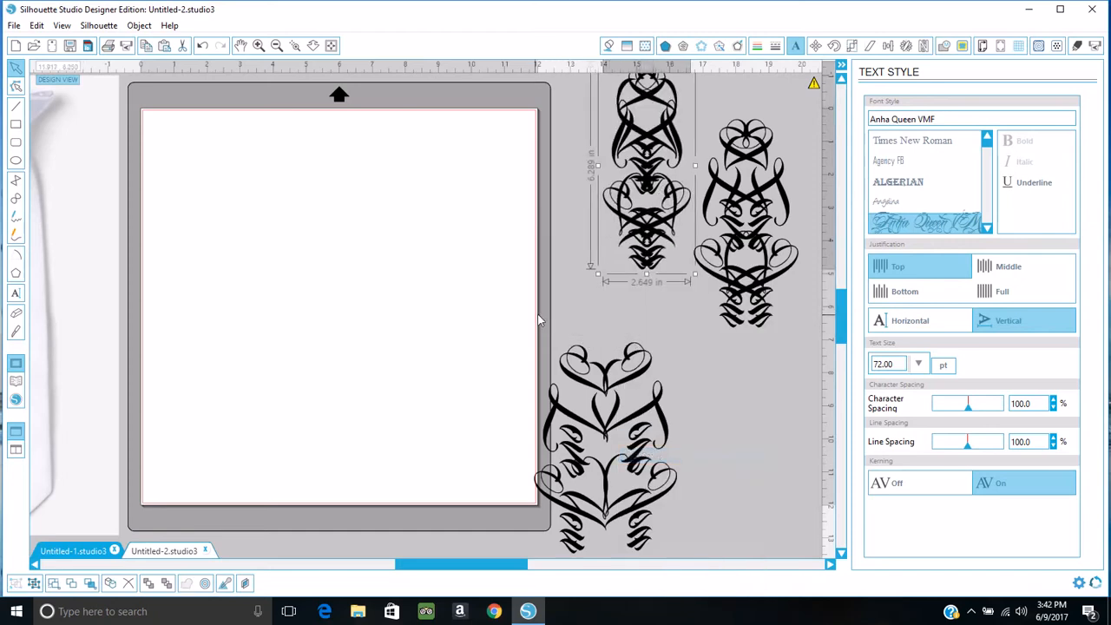
- Group the widest mirrored design below and place it at the far right of the other designs
drag(531, 314, 684, 539)
right_click(651, 486)
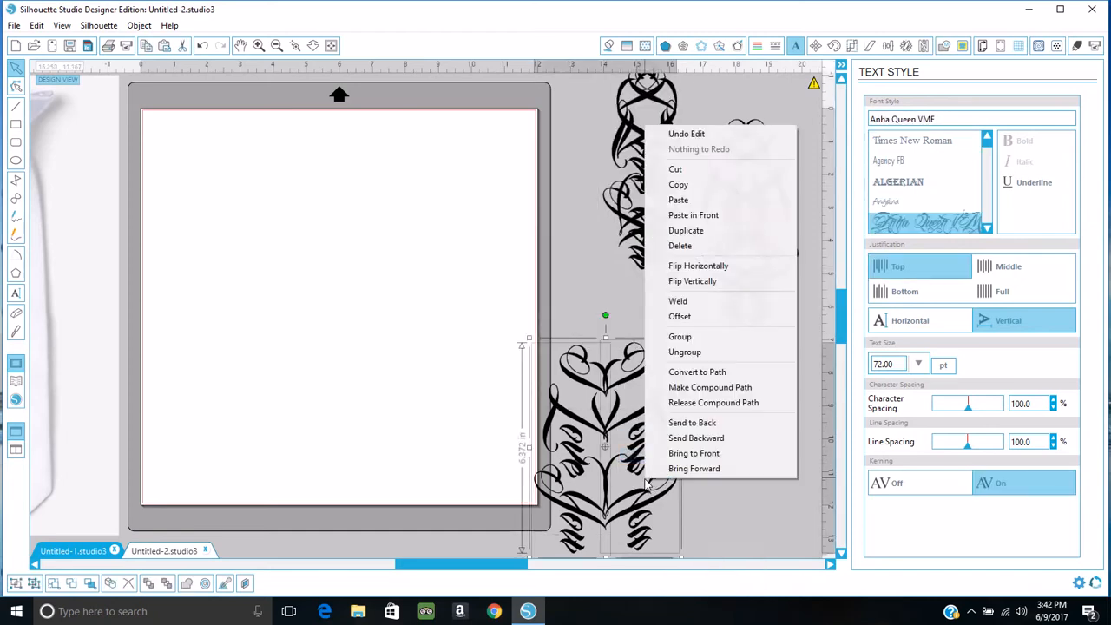
click(685, 337)
drag(615, 397, 859, 139)
- Move the middle design up and the narrowest design right so they sit closely side by side
drag(743, 155, 751, 95)
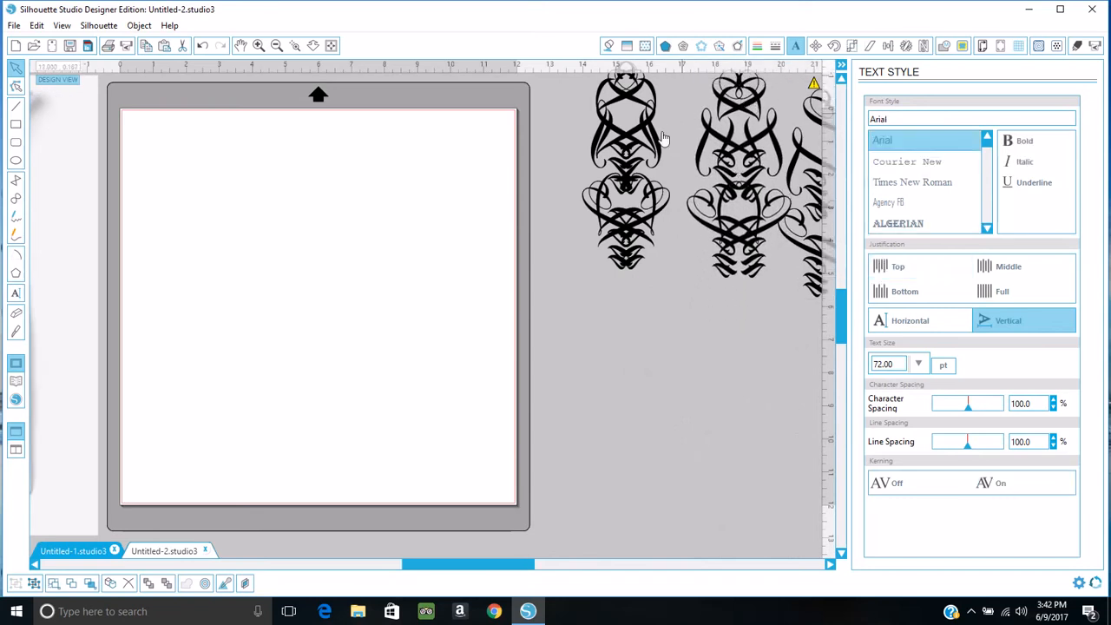
click(667, 132)
drag(653, 151, 673, 155)
click(575, 531)
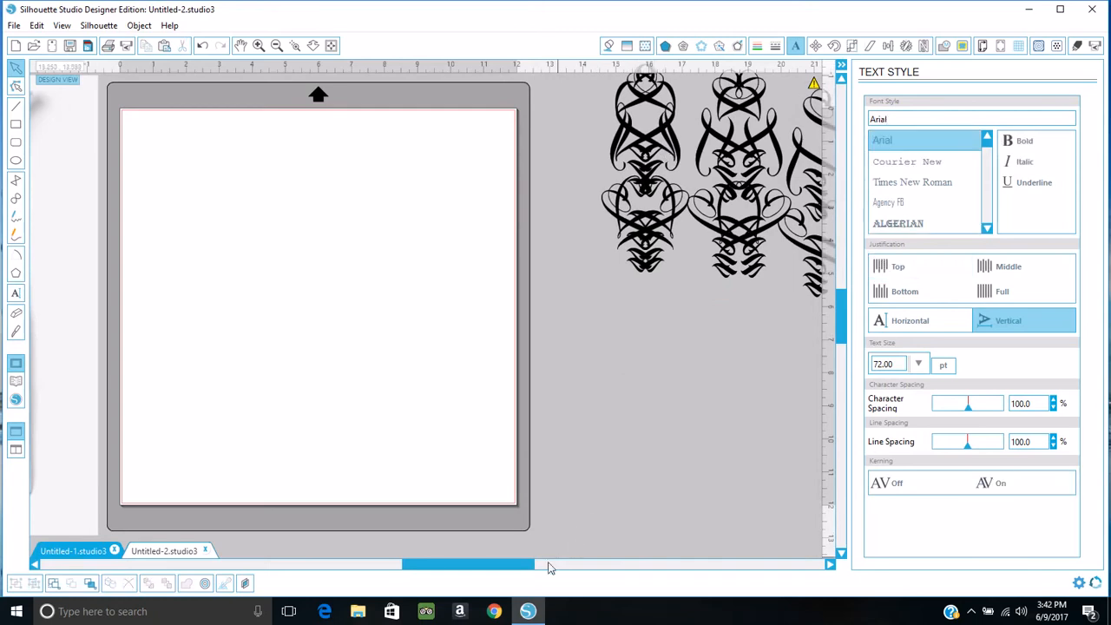
- Add a vertical text with the sample first and last name on the empty mat
drag(530, 569, 494, 565)
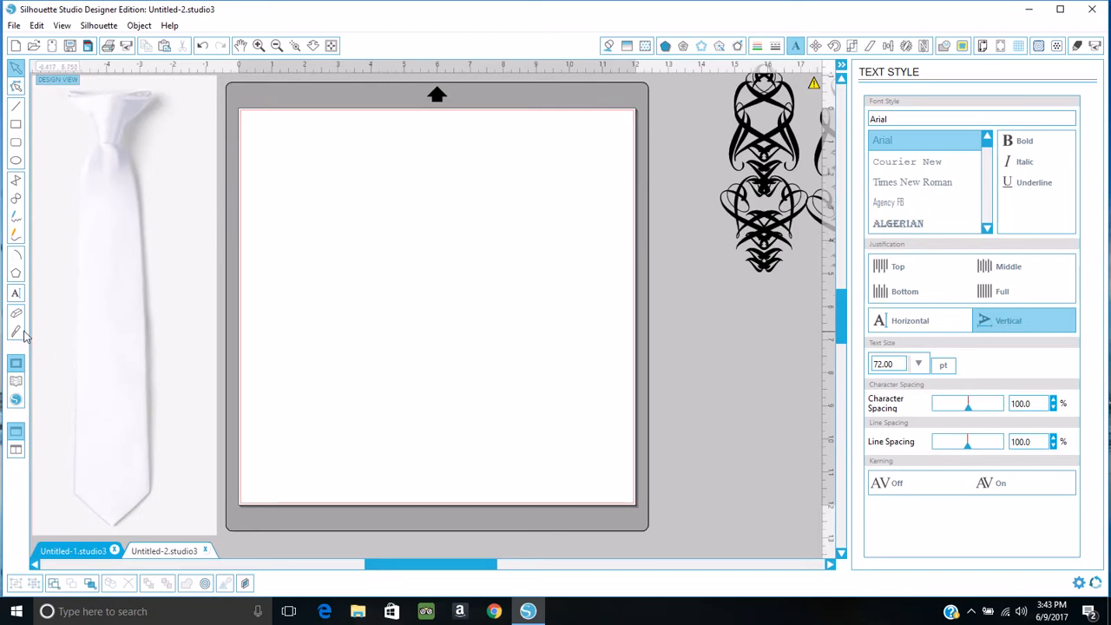
click(16, 294)
click(390, 191)
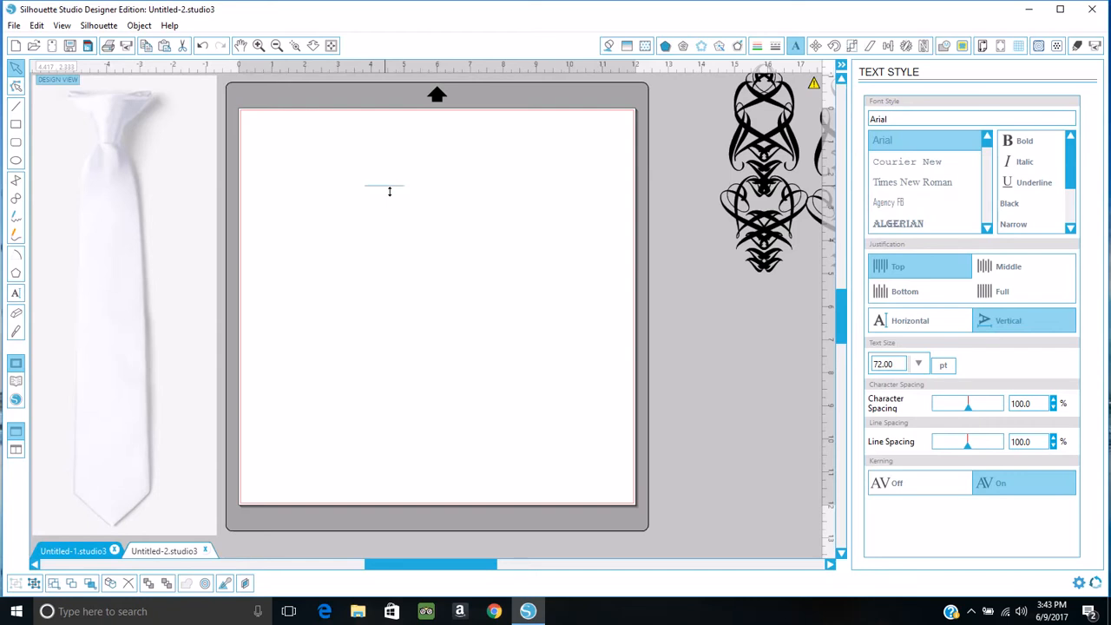
text(John)
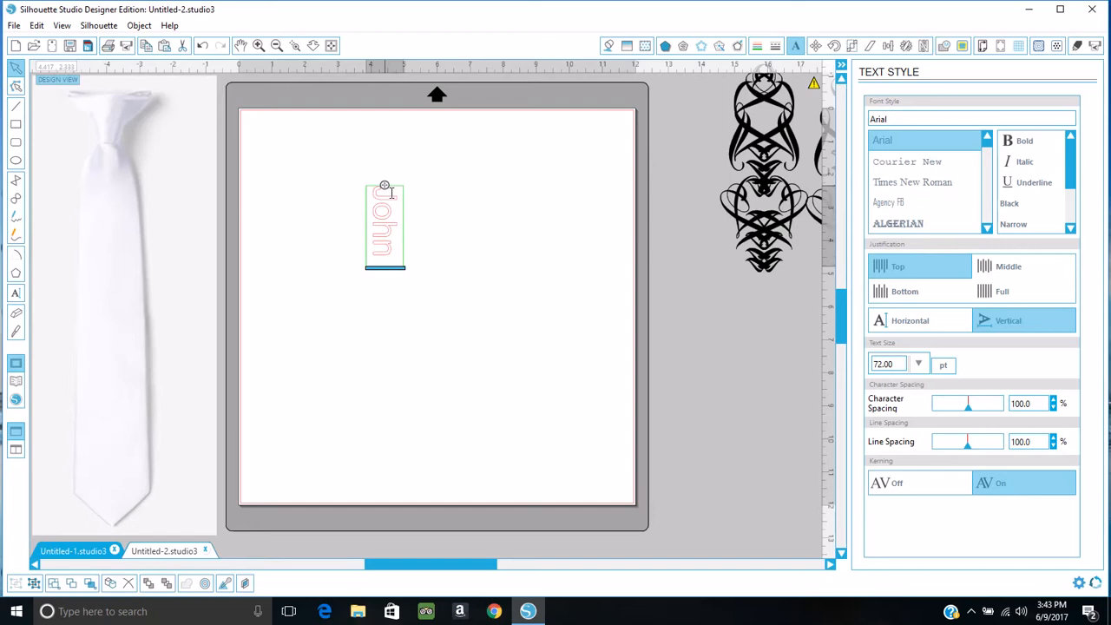
text( Smith)
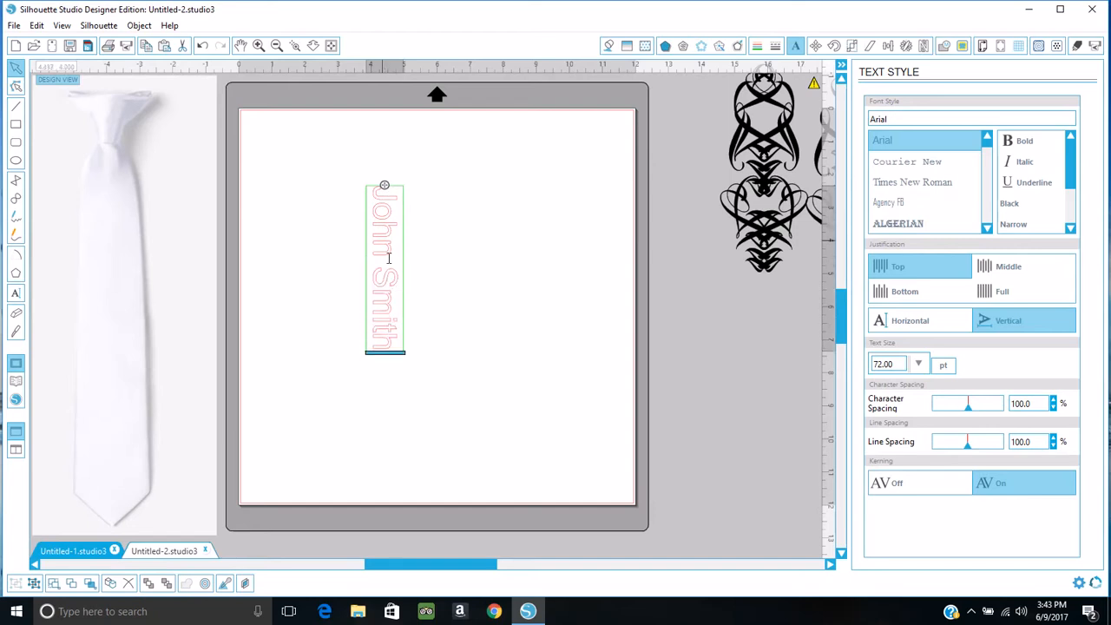
- Set the whole name text to the Anha Queen VMF font
drag(395, 358, 393, 198)
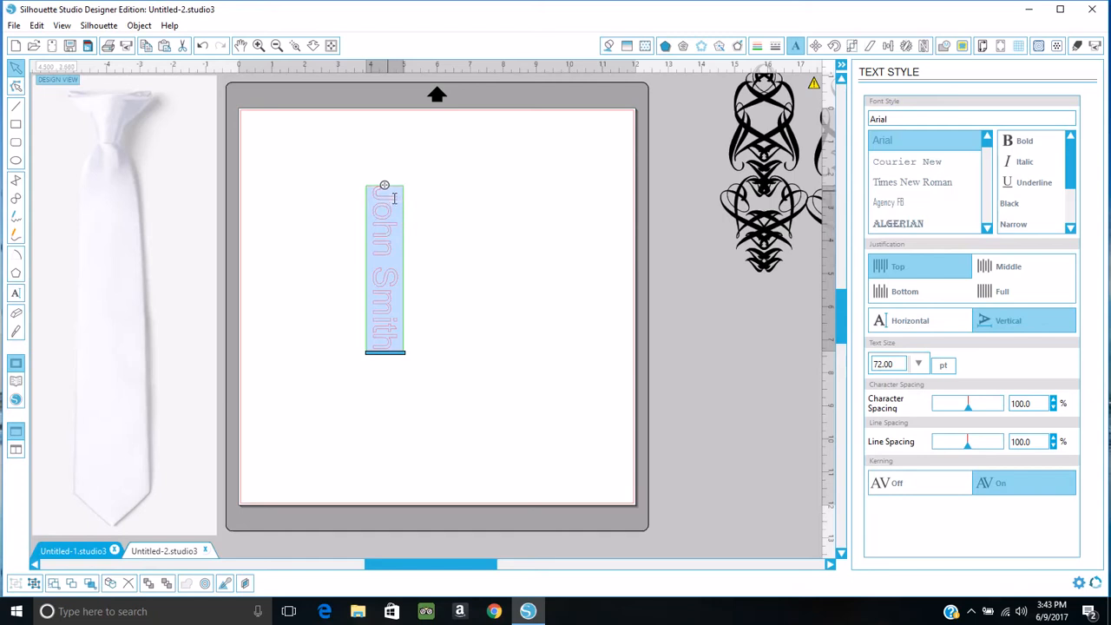
click(987, 227)
click(987, 227)
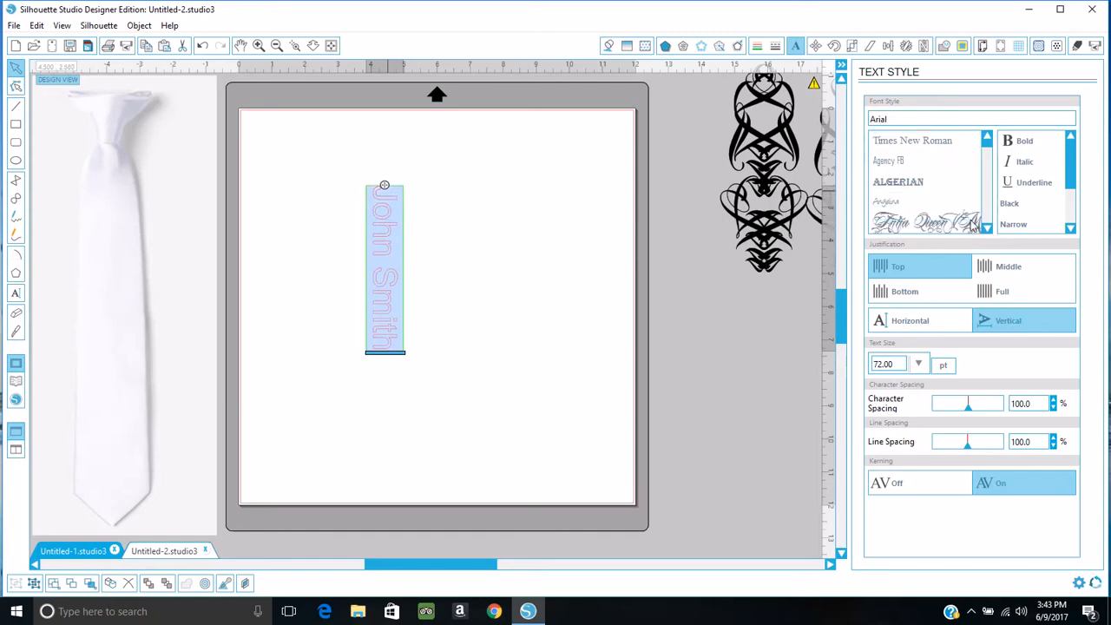
click(973, 225)
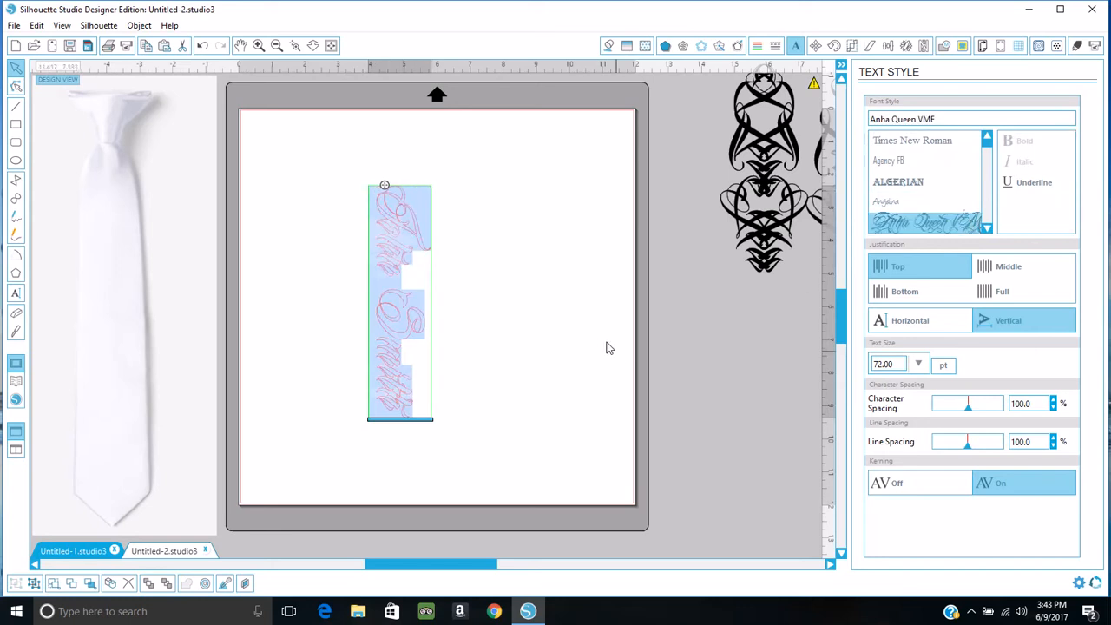
- Give the name text a black fill and a black line color
click(611, 46)
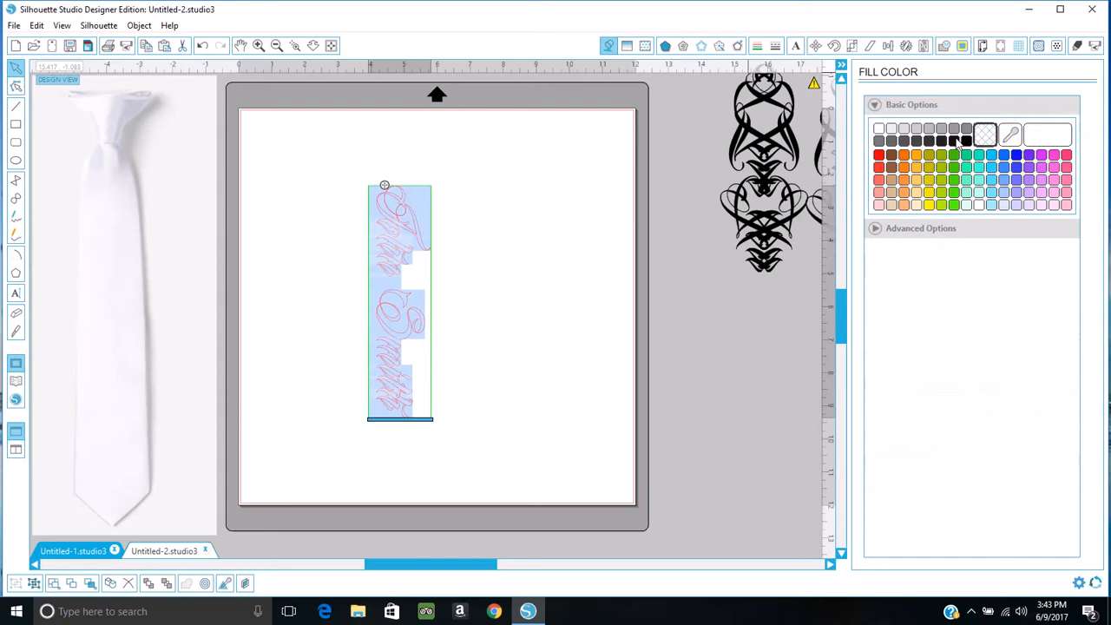
click(966, 141)
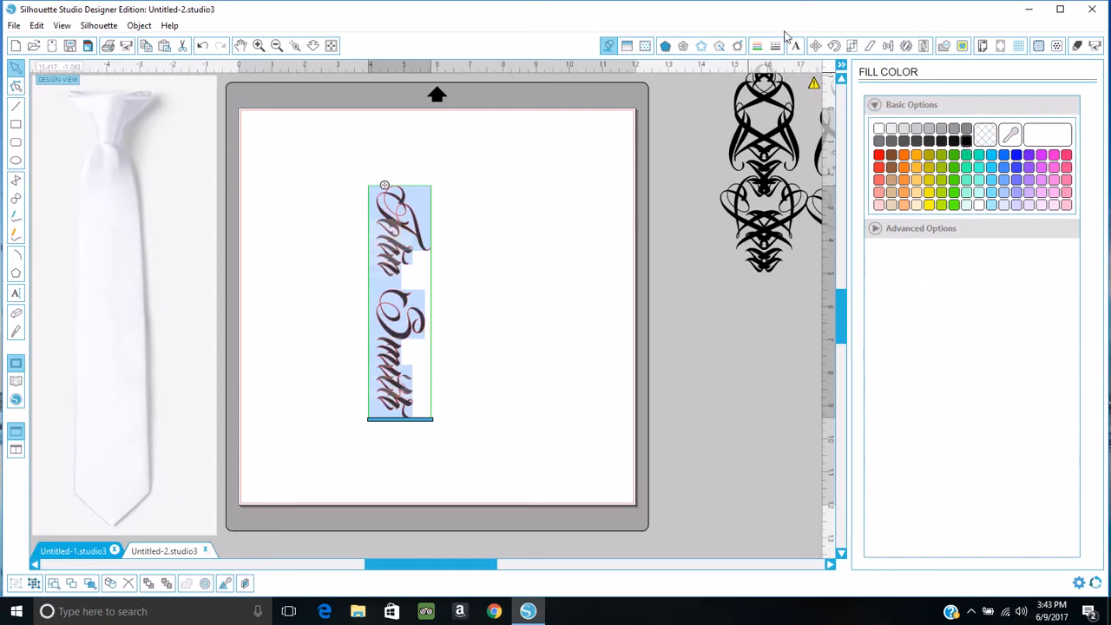
click(756, 47)
click(967, 142)
click(556, 322)
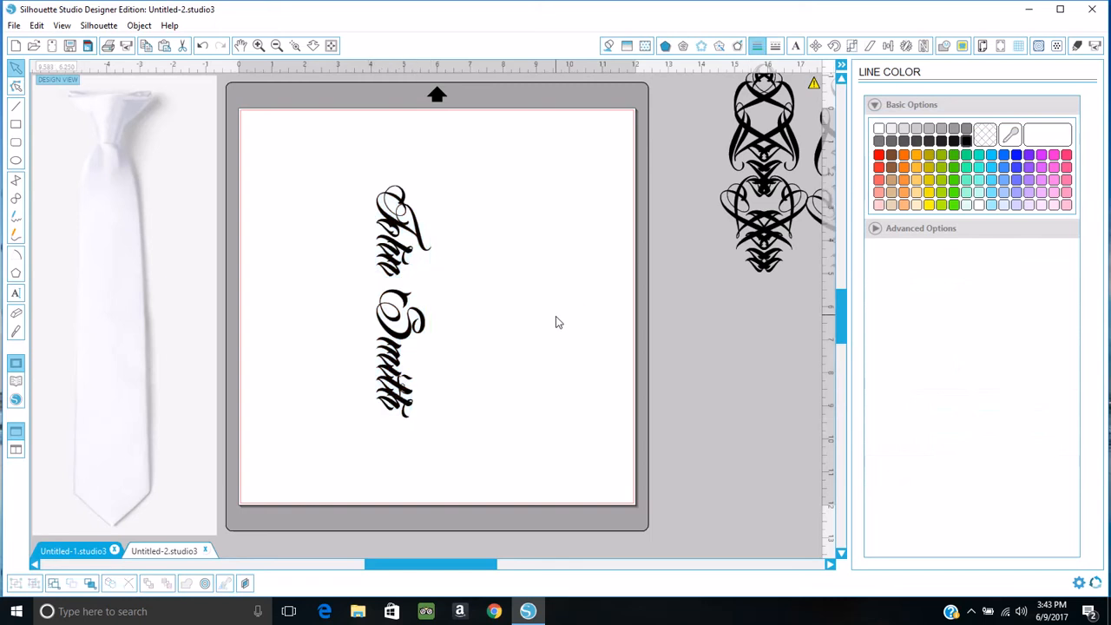
- Duplicate the black name text and flip the copy horizontally so it mirrors over the original
click(386, 309)
right_click(386, 310)
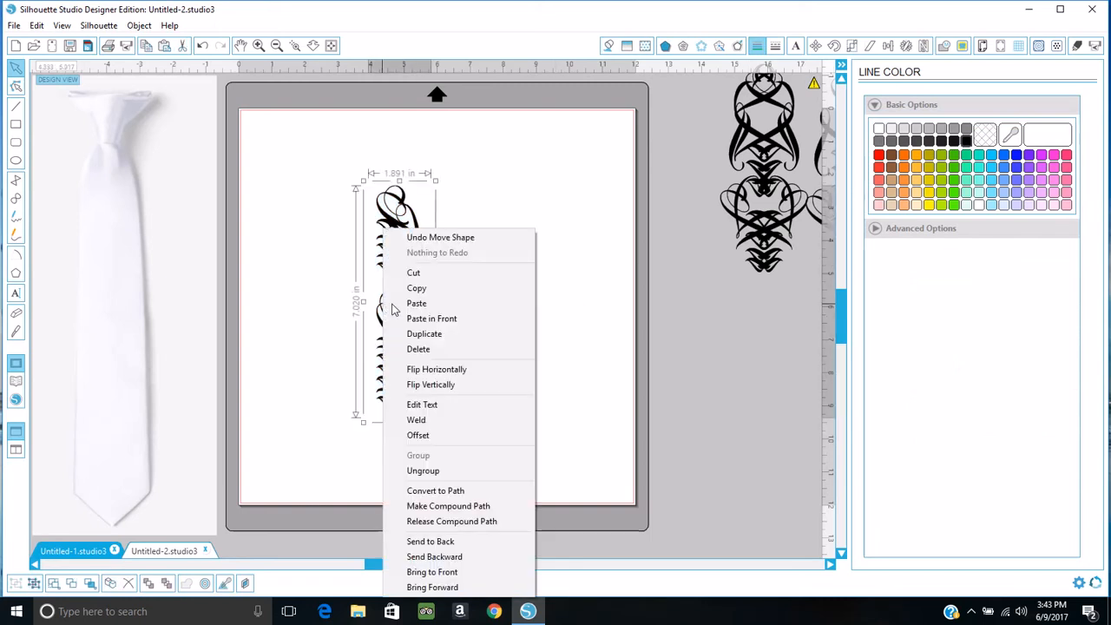
click(430, 338)
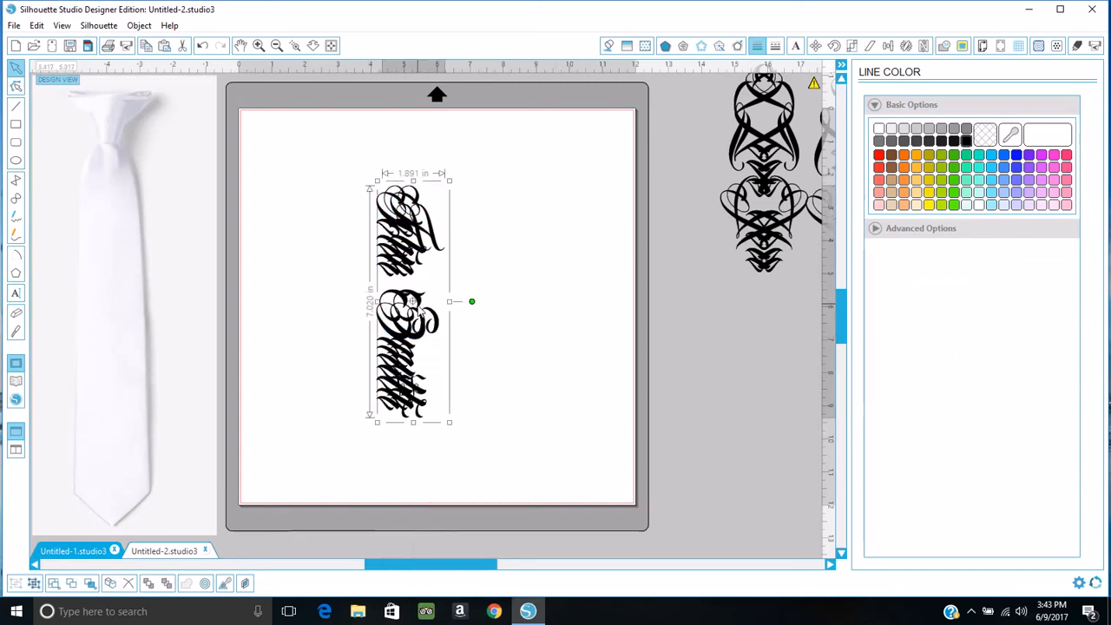
right_click(421, 311)
click(474, 369)
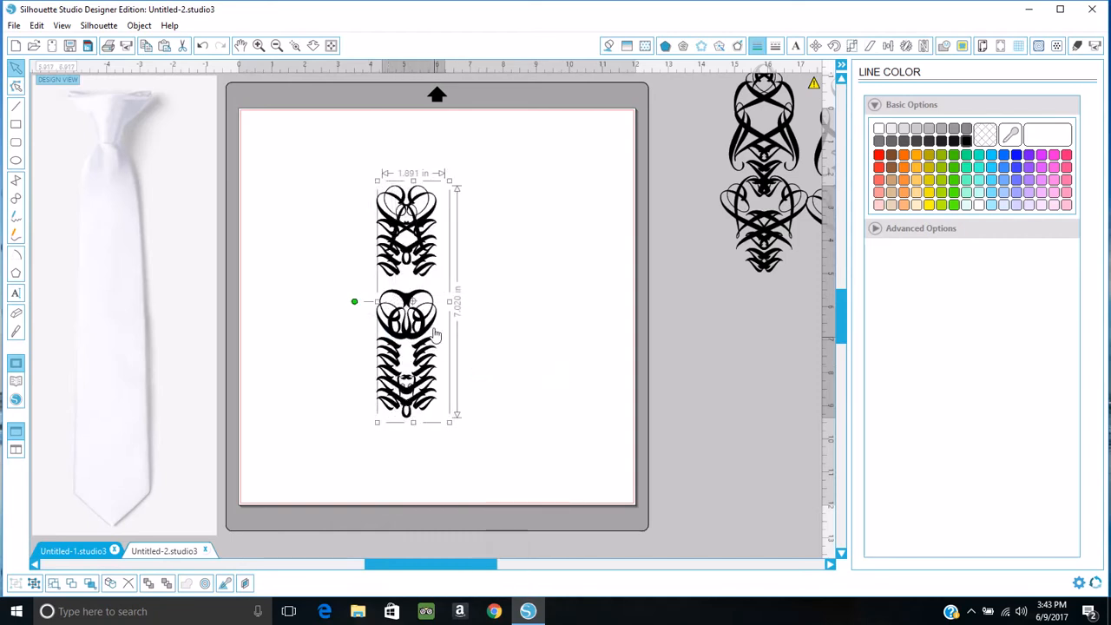
- Duplicate both halves of the mirrored name design and place the copy beside the original near the mat's right edge
click(526, 326)
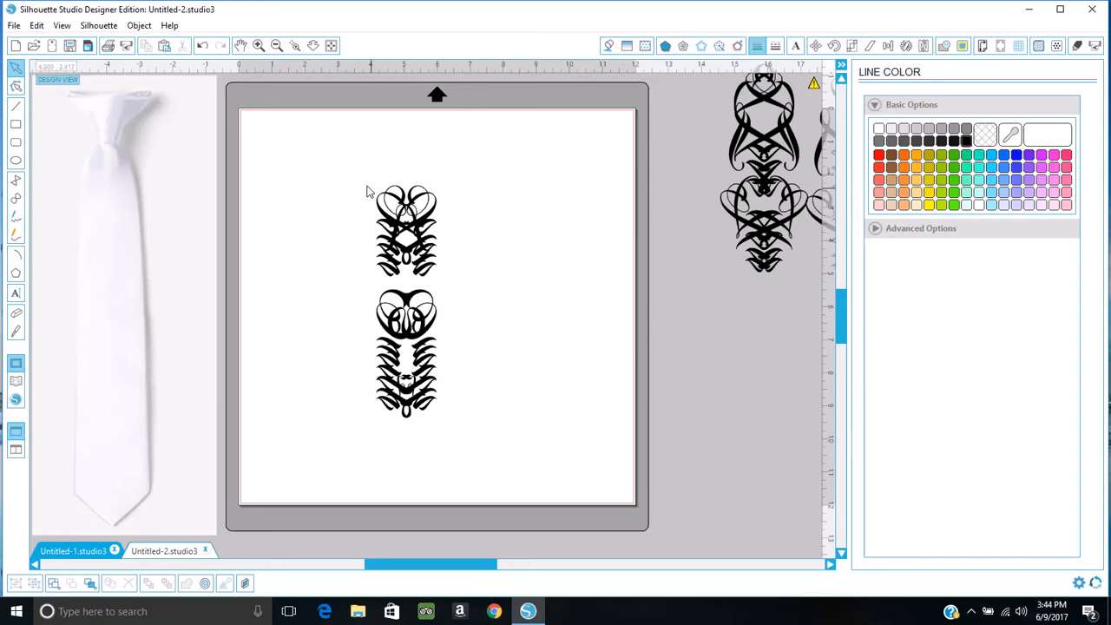
drag(368, 168, 478, 393)
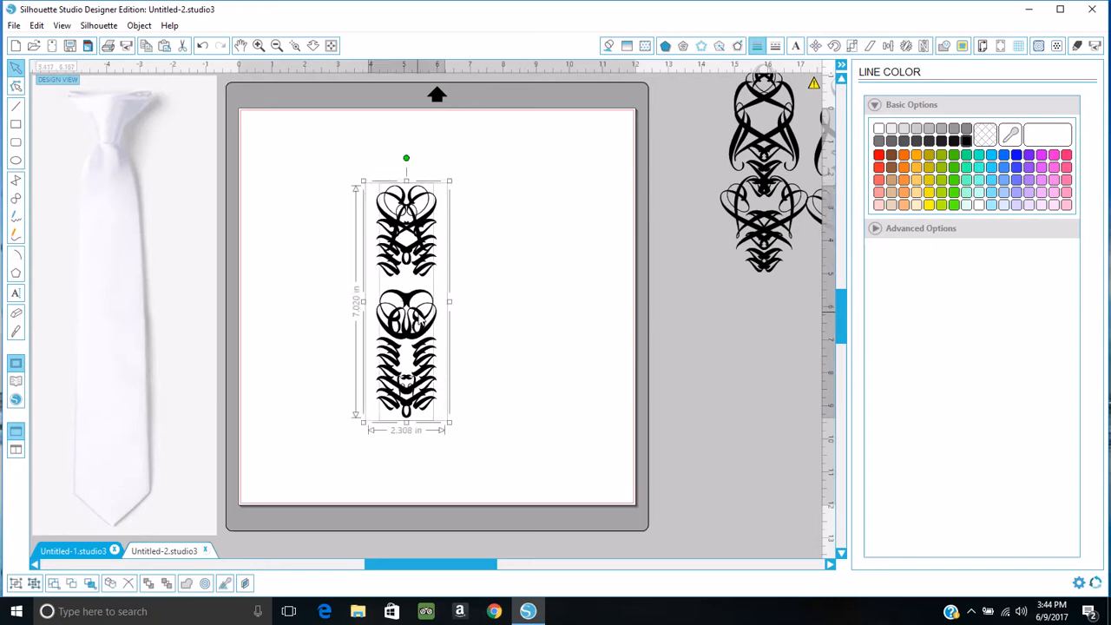
right_click(419, 319)
click(460, 349)
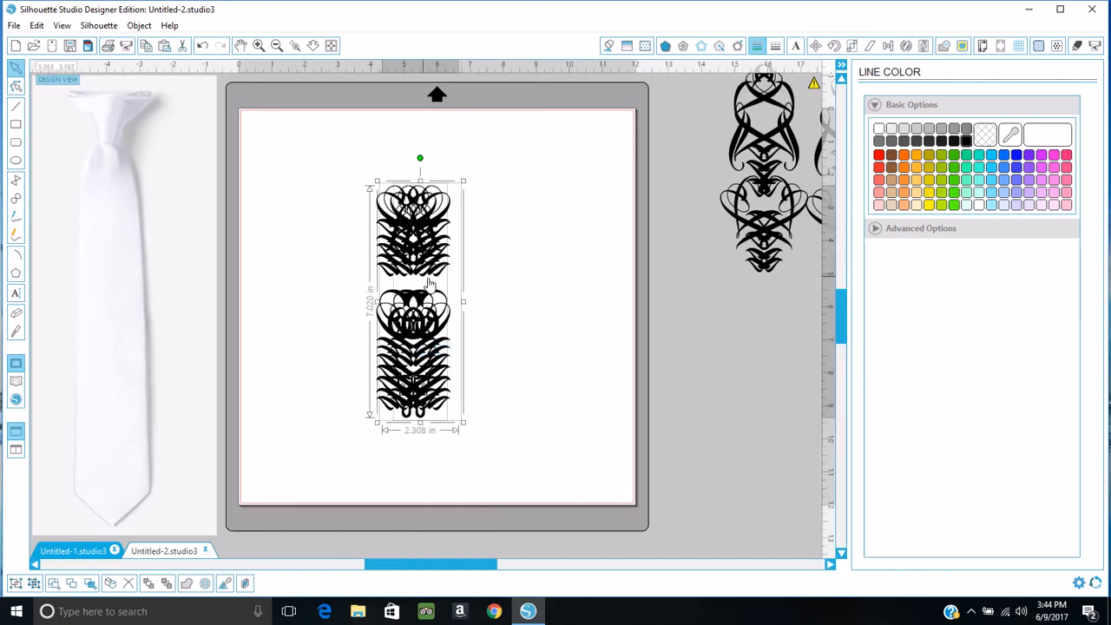
drag(437, 299, 598, 291)
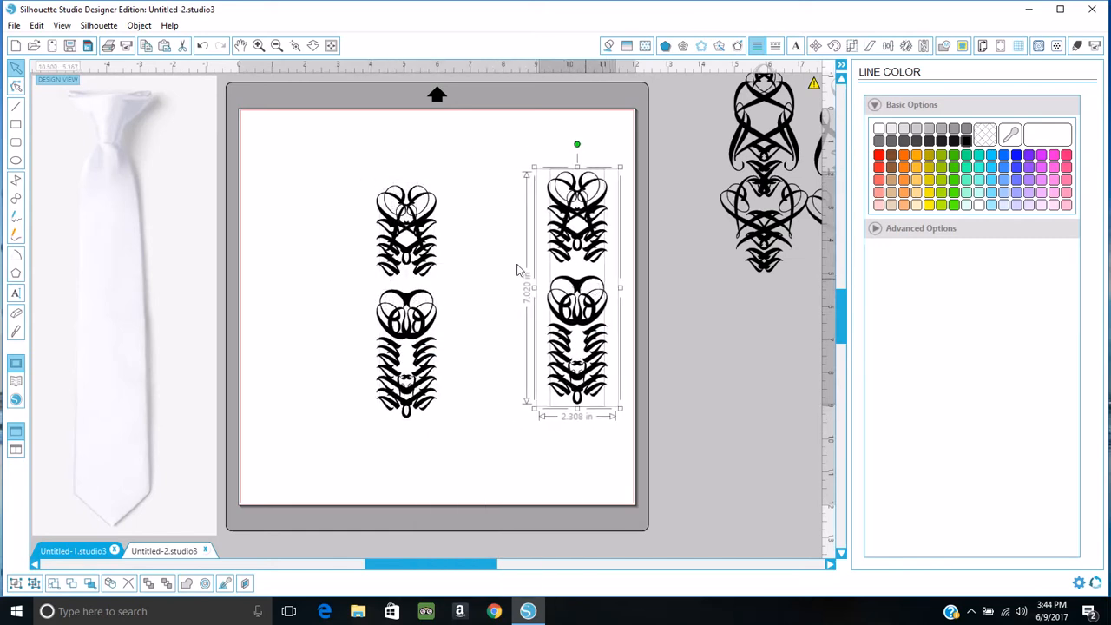
- Shift the right half of the original name design outward to reduce the overlap, and group its two halves
click(443, 252)
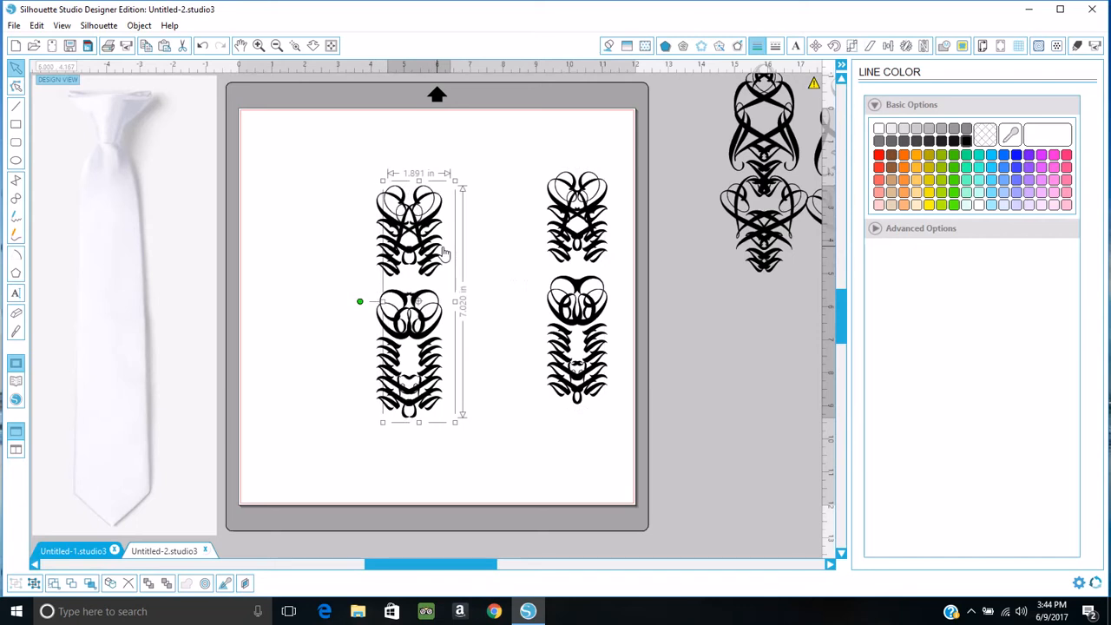
drag(447, 252, 456, 253)
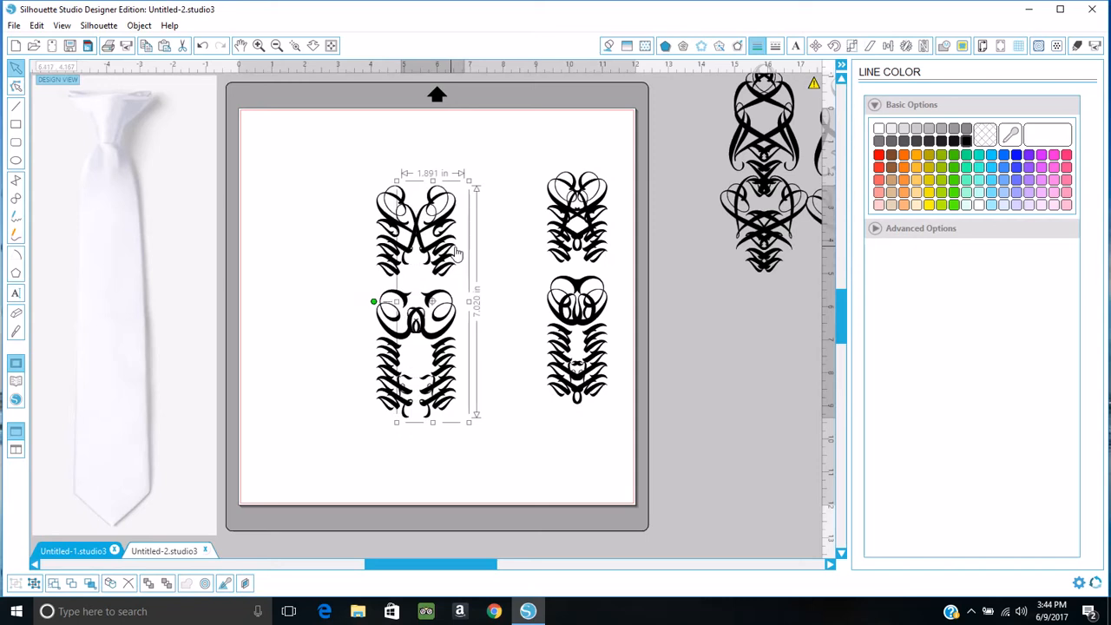
click(296, 269)
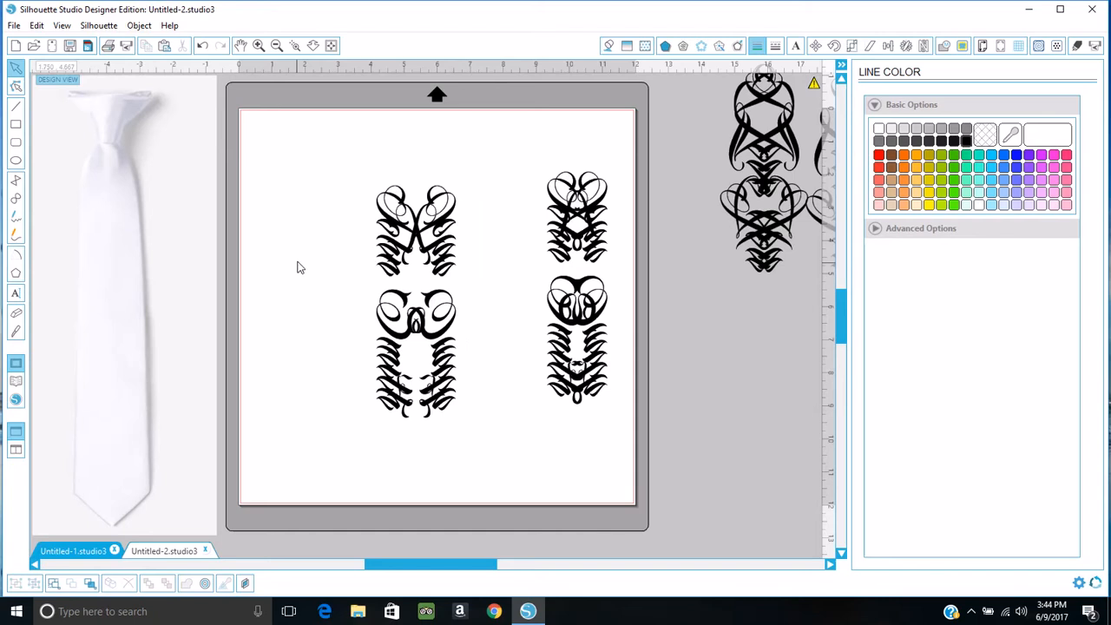
drag(369, 178, 471, 401)
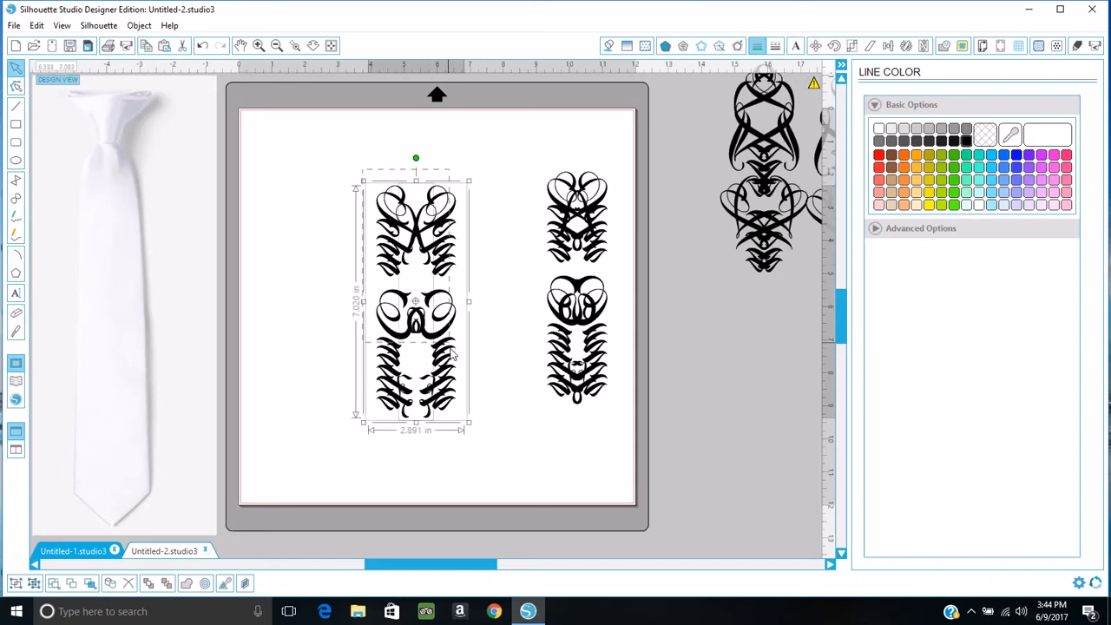
right_click(426, 321)
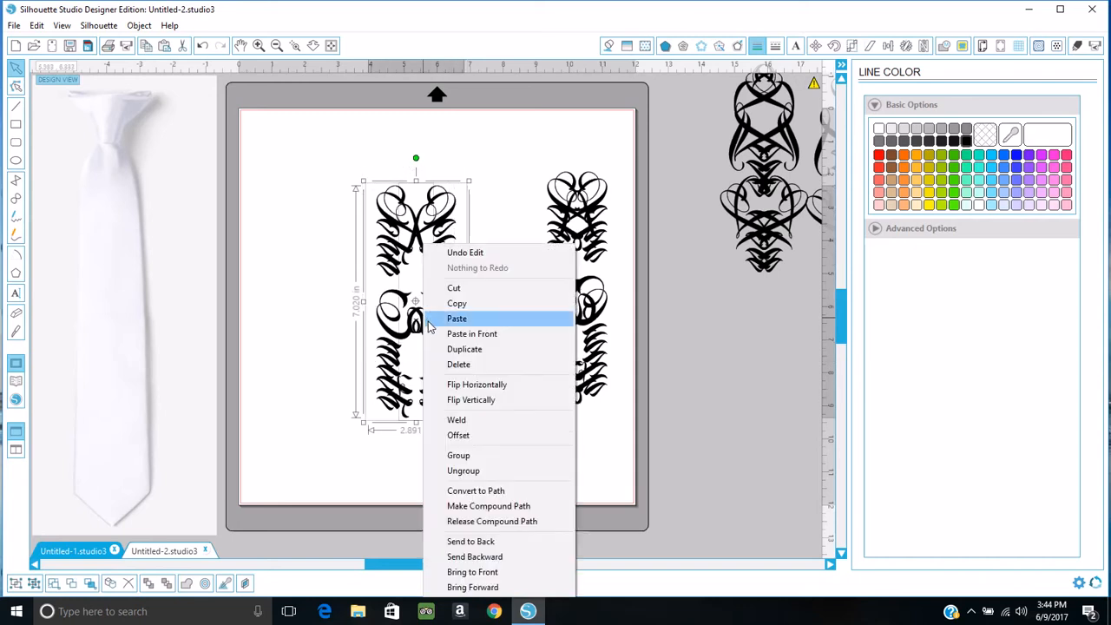
click(465, 455)
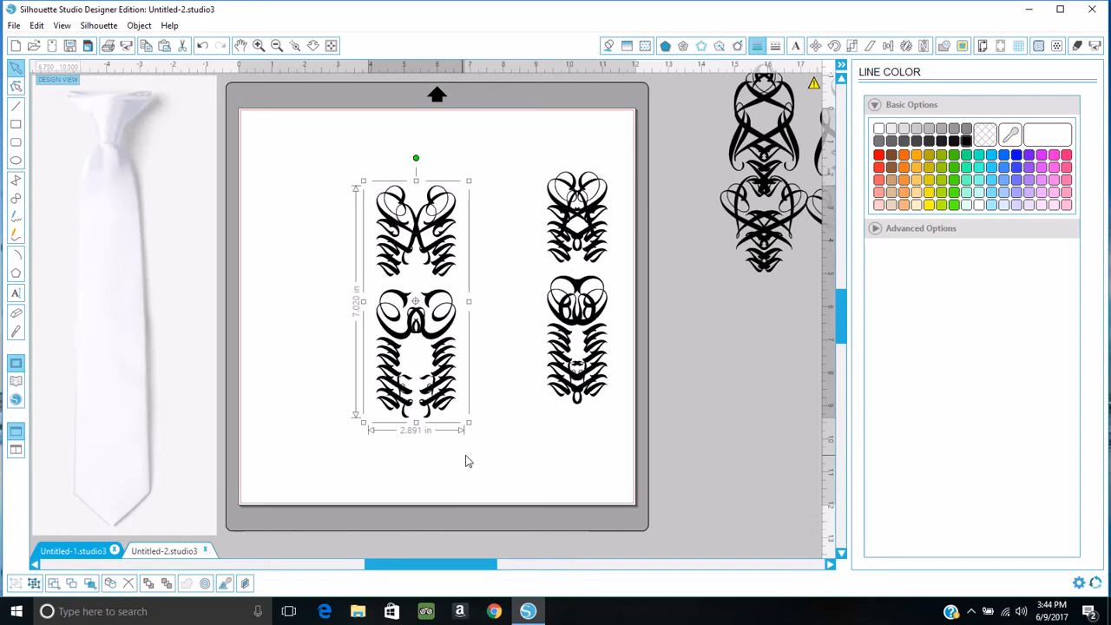
click(442, 565)
drag(429, 565, 345, 565)
drag(778, 300, 347, 308)
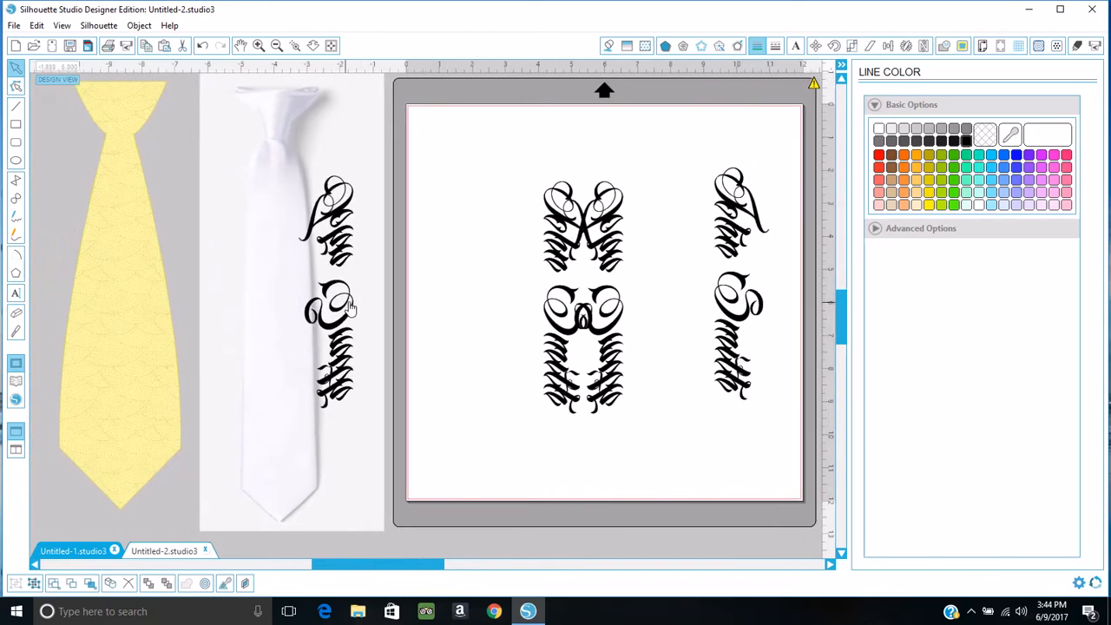
click(204, 47)
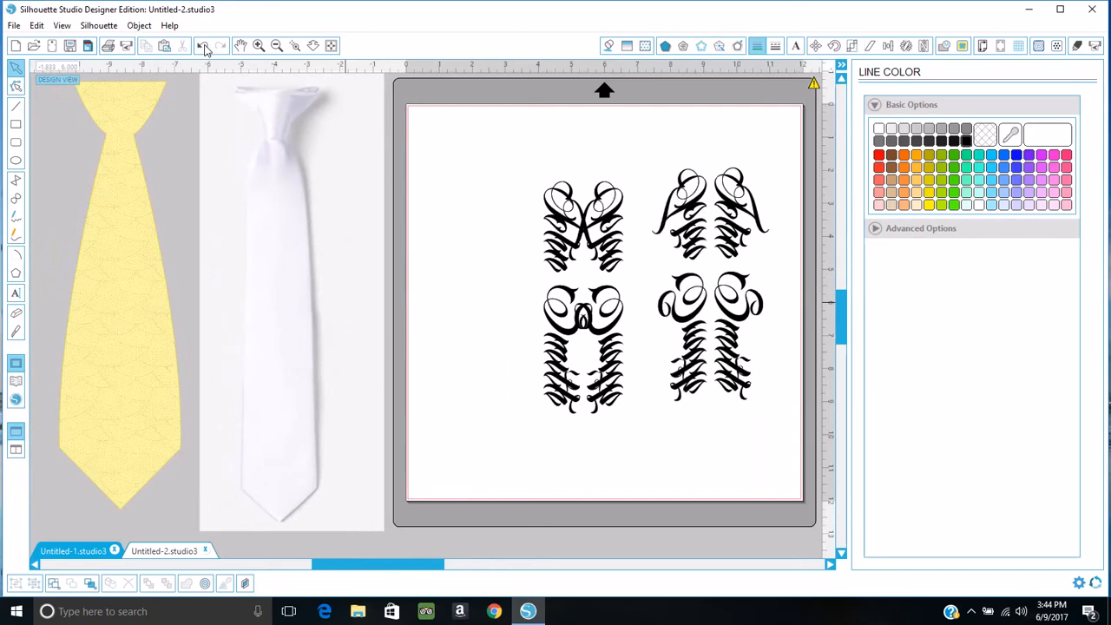
click(204, 48)
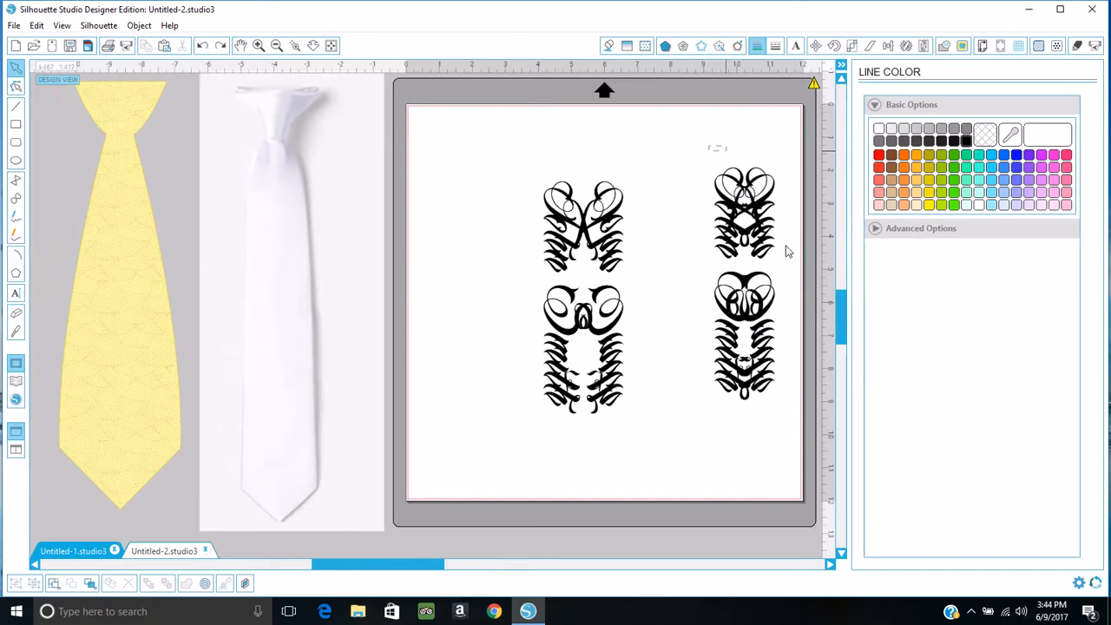
- Group the two halves of the narrower name design and place it on the lower part of the white tie
click(753, 181)
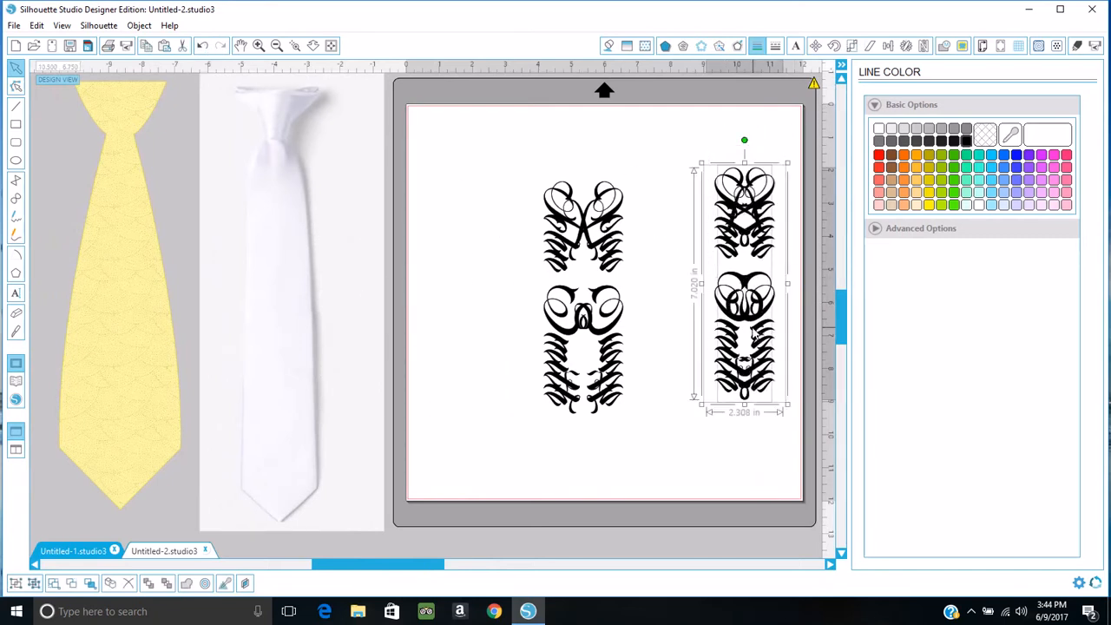
right_click(753, 333)
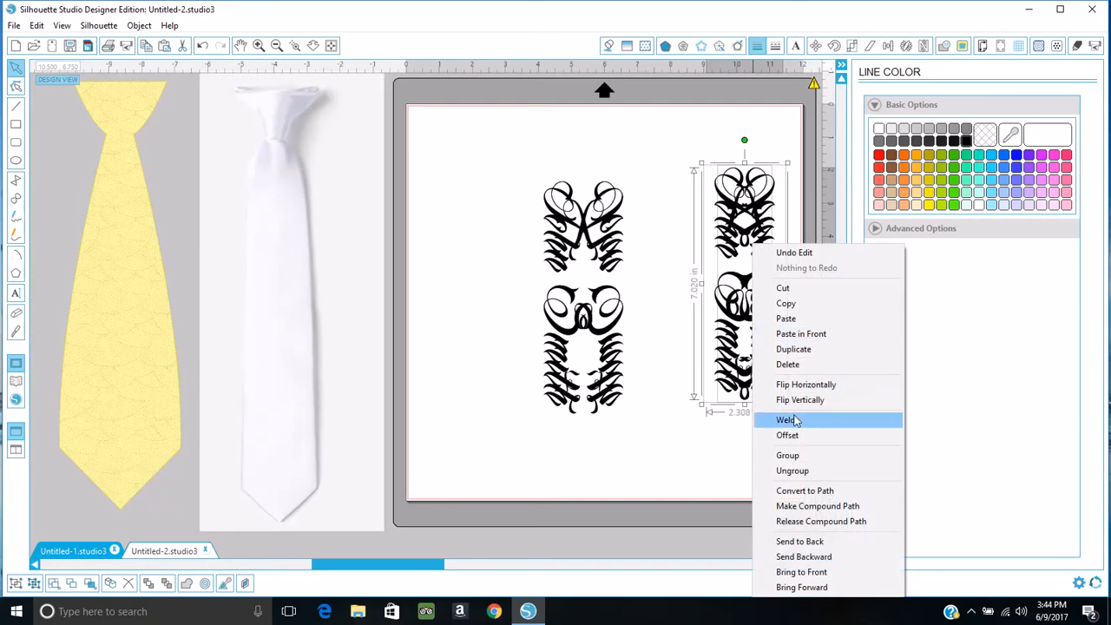
click(792, 455)
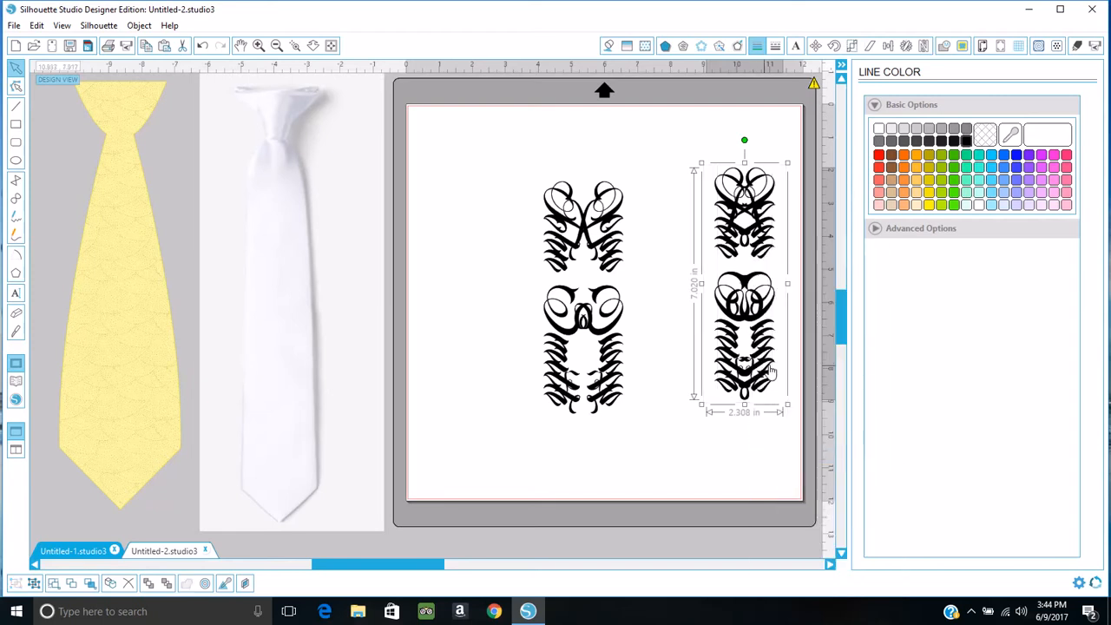
drag(769, 373, 304, 471)
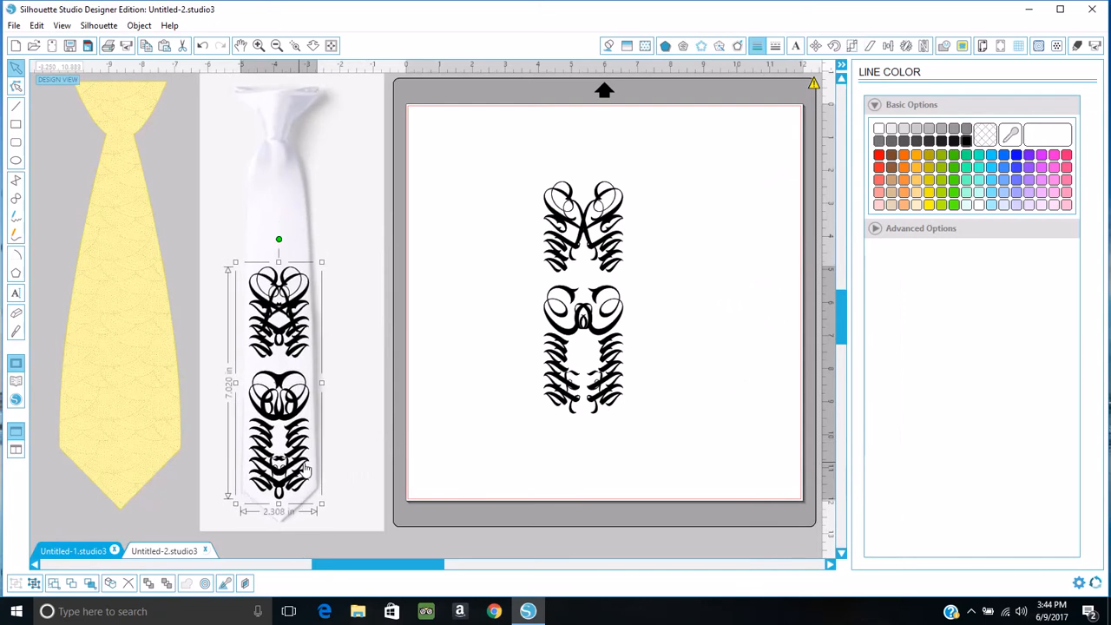
click(443, 420)
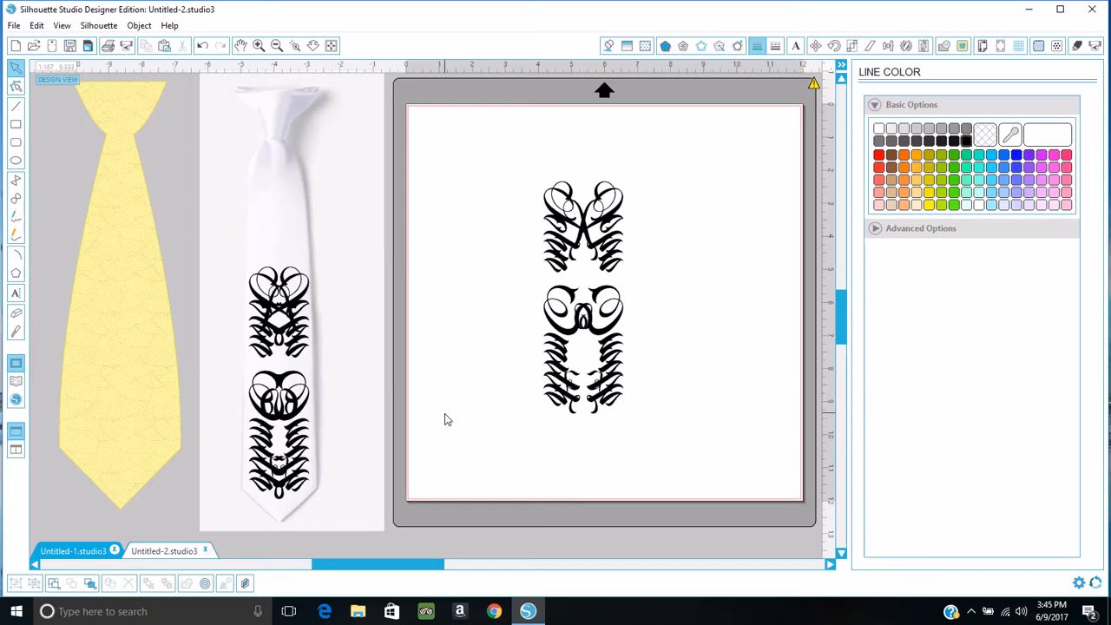
- Place the narrowest "I Love You" design on the lower yellow tie and the medium-width one on the mat
drag(427, 570, 564, 539)
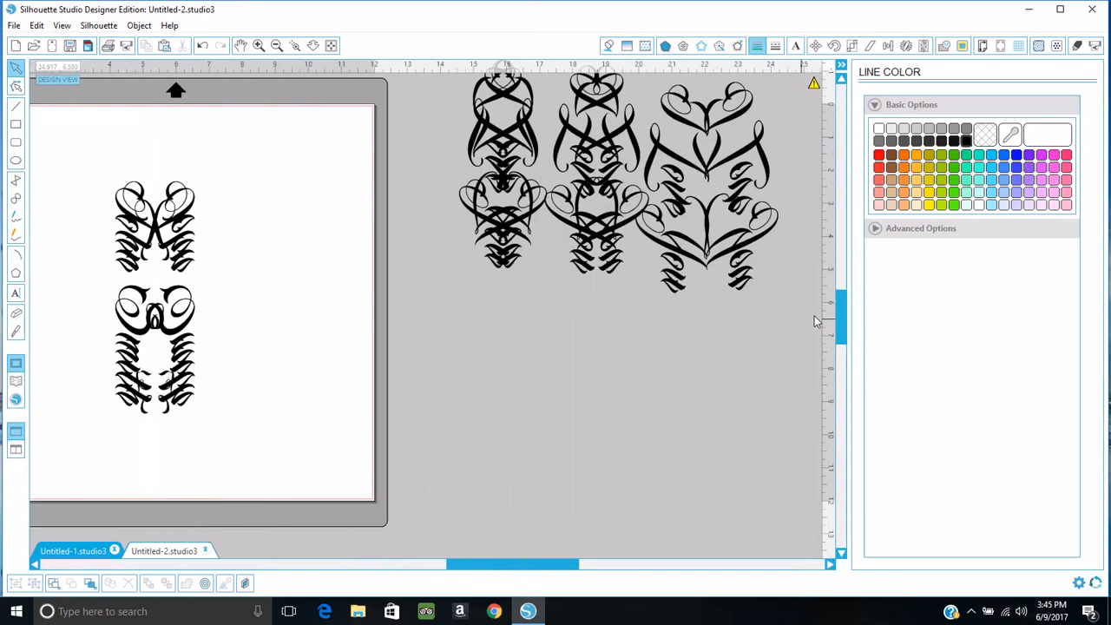
drag(846, 326, 844, 305)
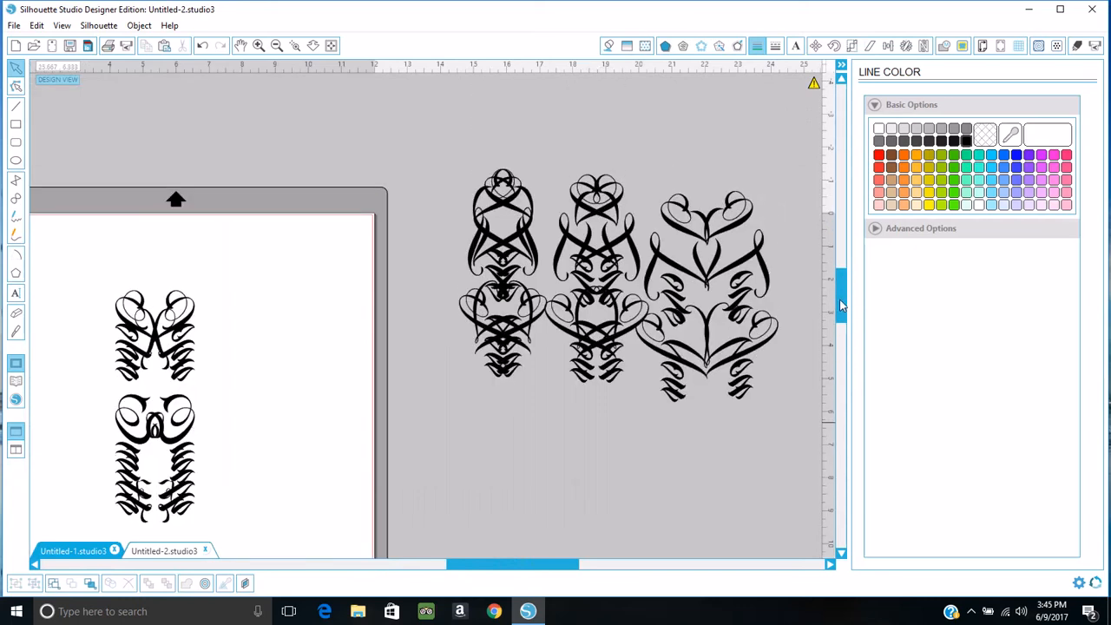
drag(600, 362, 125, 458)
drag(561, 330, 135, 466)
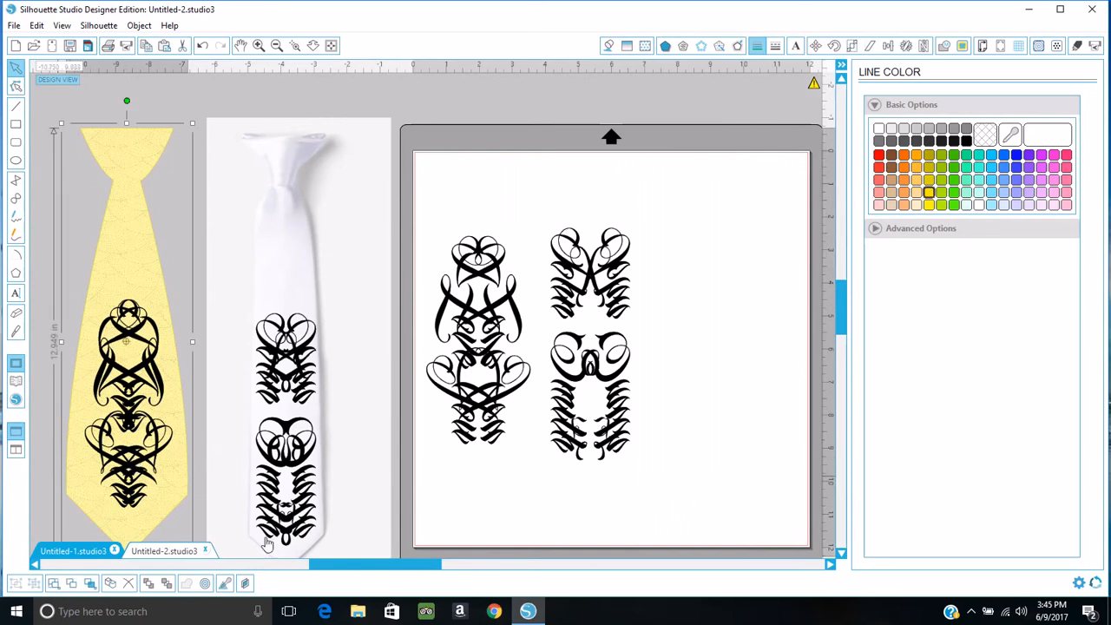
- Move the wider mirrored name design toward the right edge of the mat, away from the ties
drag(385, 566, 338, 567)
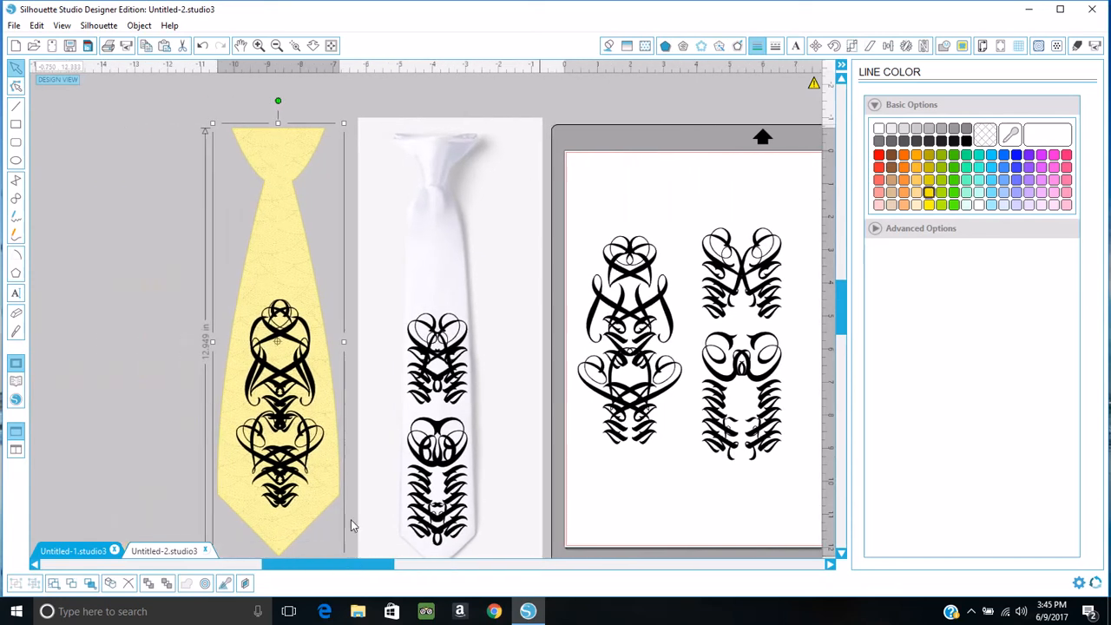
drag(792, 260, 900, 251)
click(752, 269)
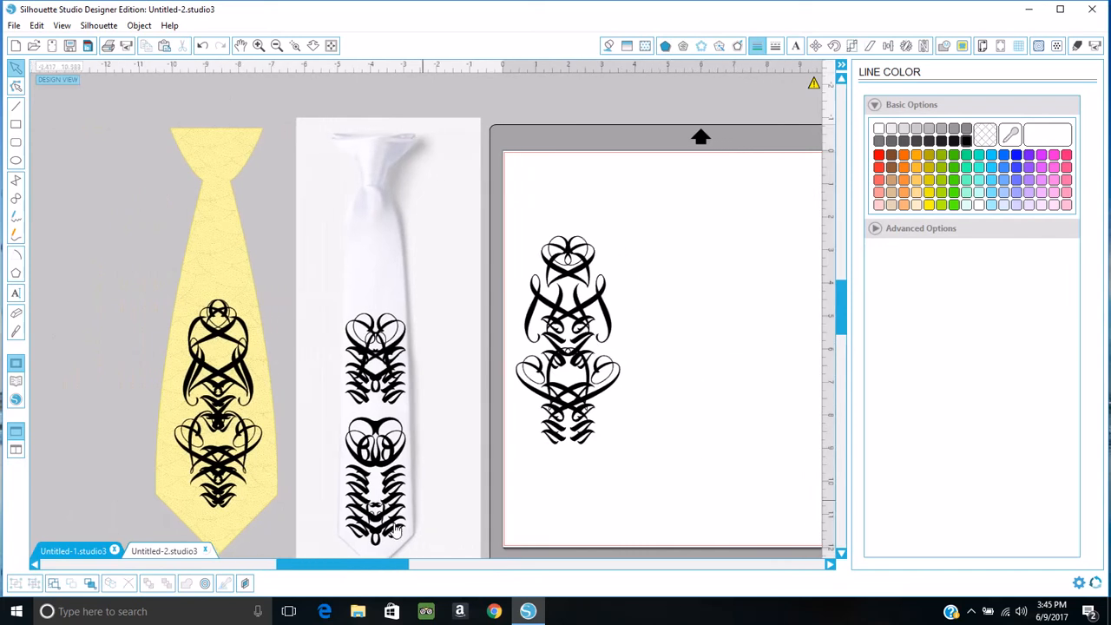
- Swap the "I Love You" designs, moving the narrow one to the mat and the wider one onto the yellow tie
drag(371, 564, 354, 568)
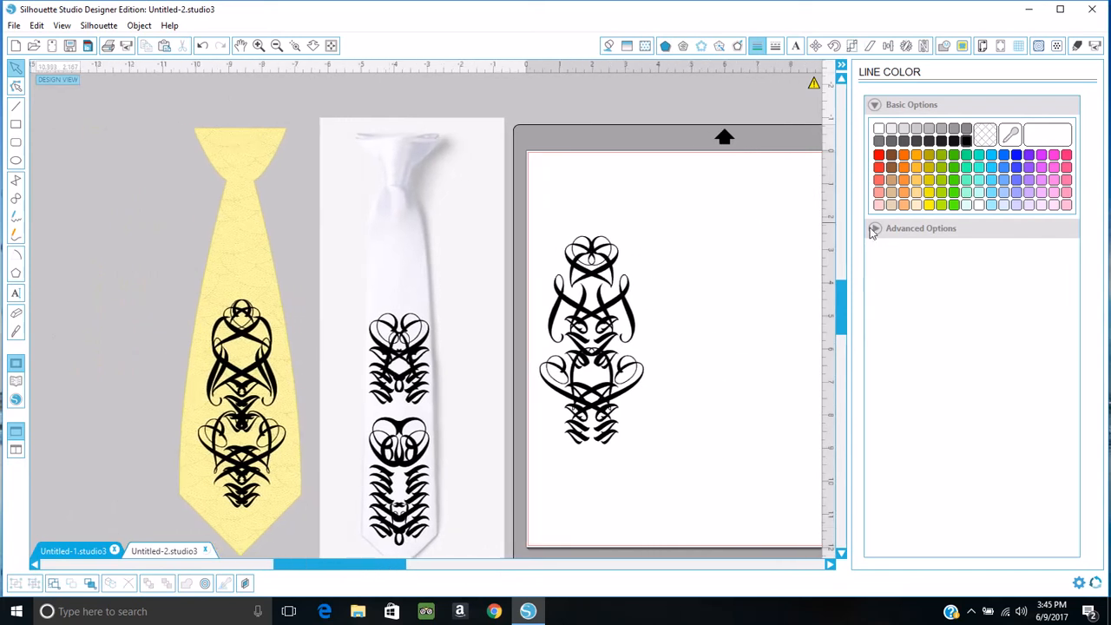
drag(842, 304, 843, 309)
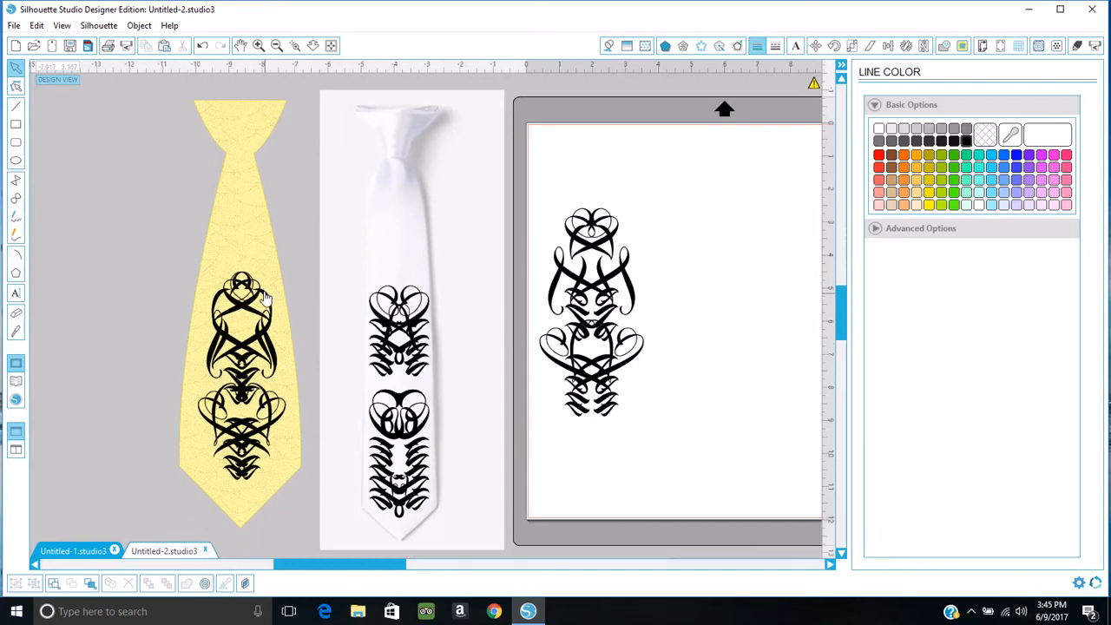
drag(259, 295, 702, 245)
drag(611, 286, 258, 359)
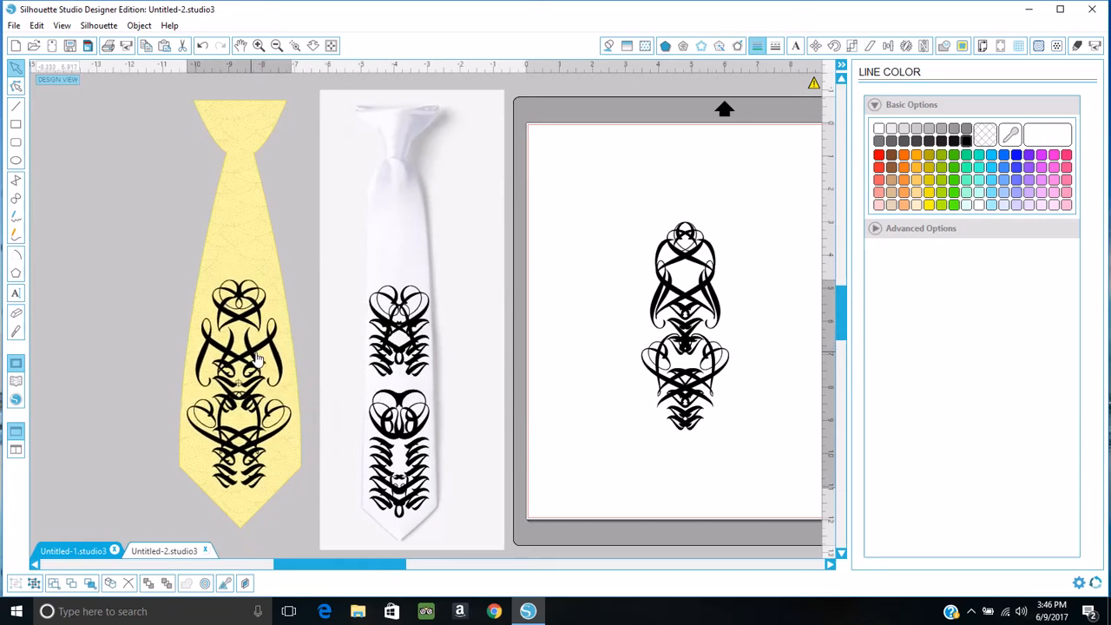
click(254, 357)
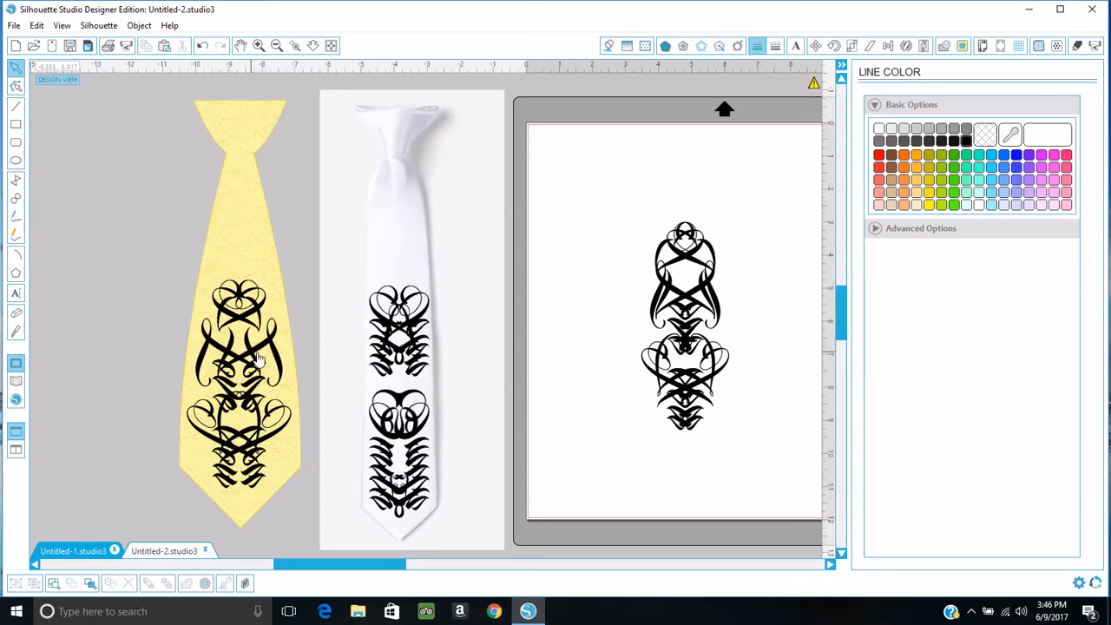
- Search the design library for "Crown" and add the solid black crown topped with a cross to the drawing
click(17, 382)
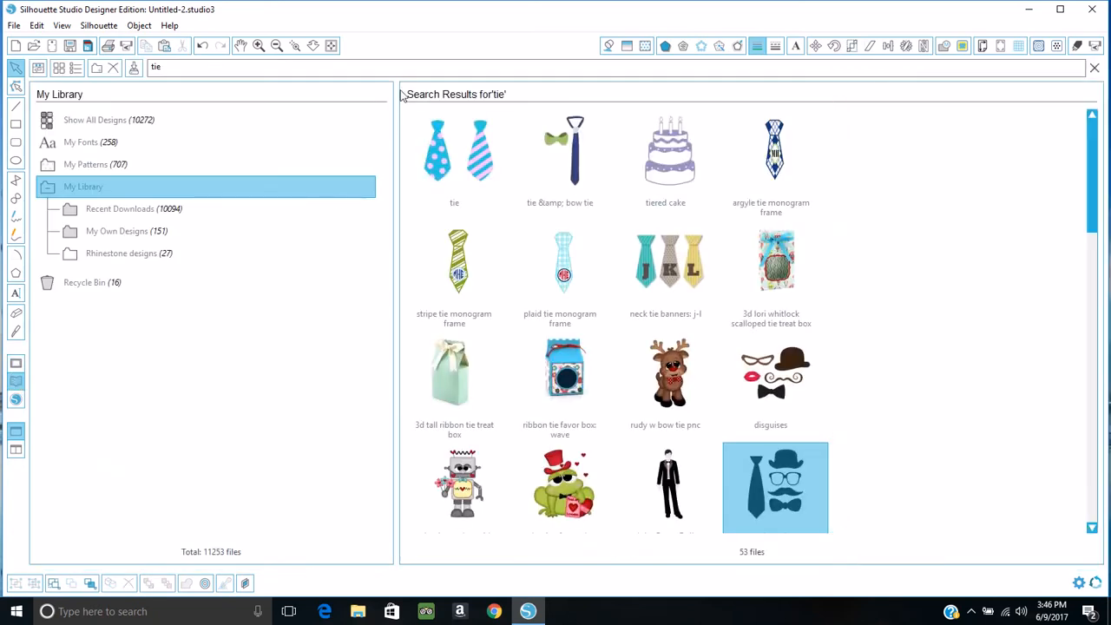
click(400, 77)
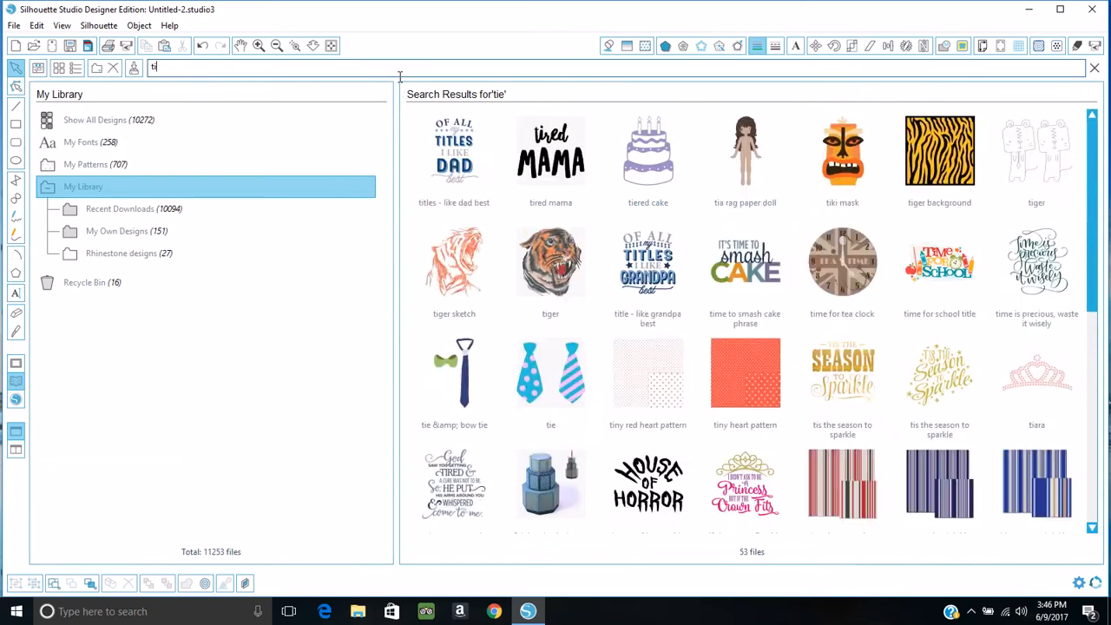
key(BackSpace)
key(BackSpace)
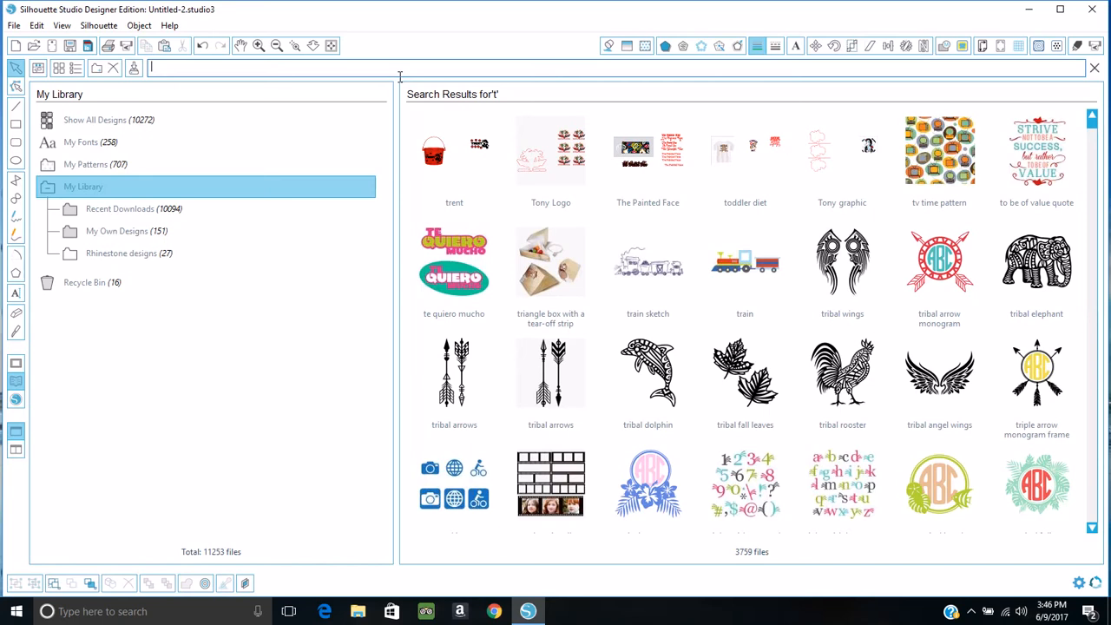
text(Ce)
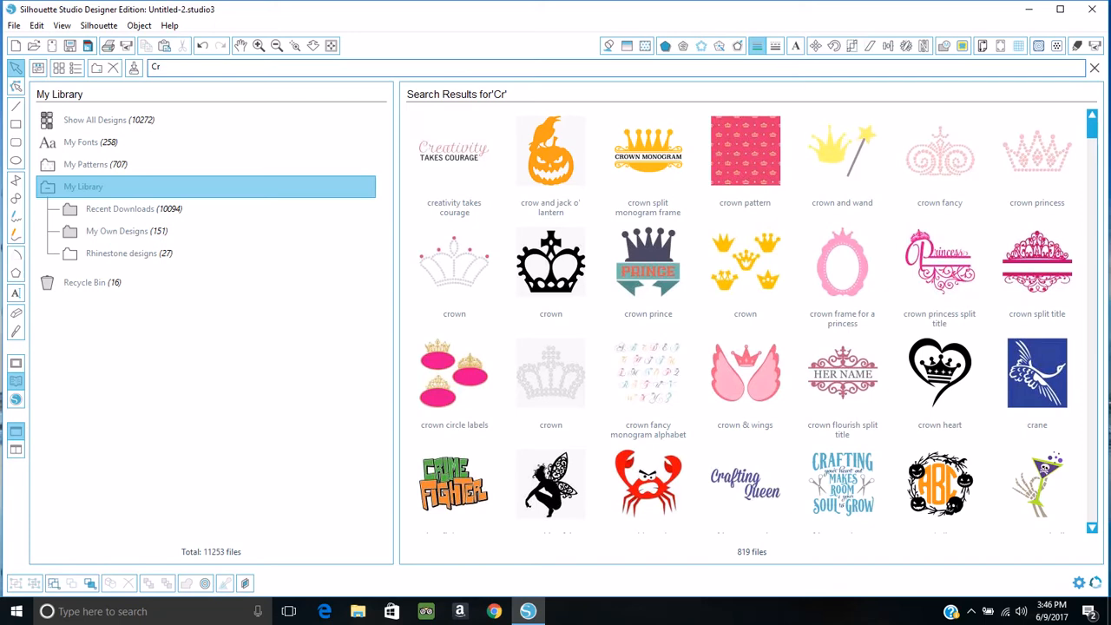
text(wn)
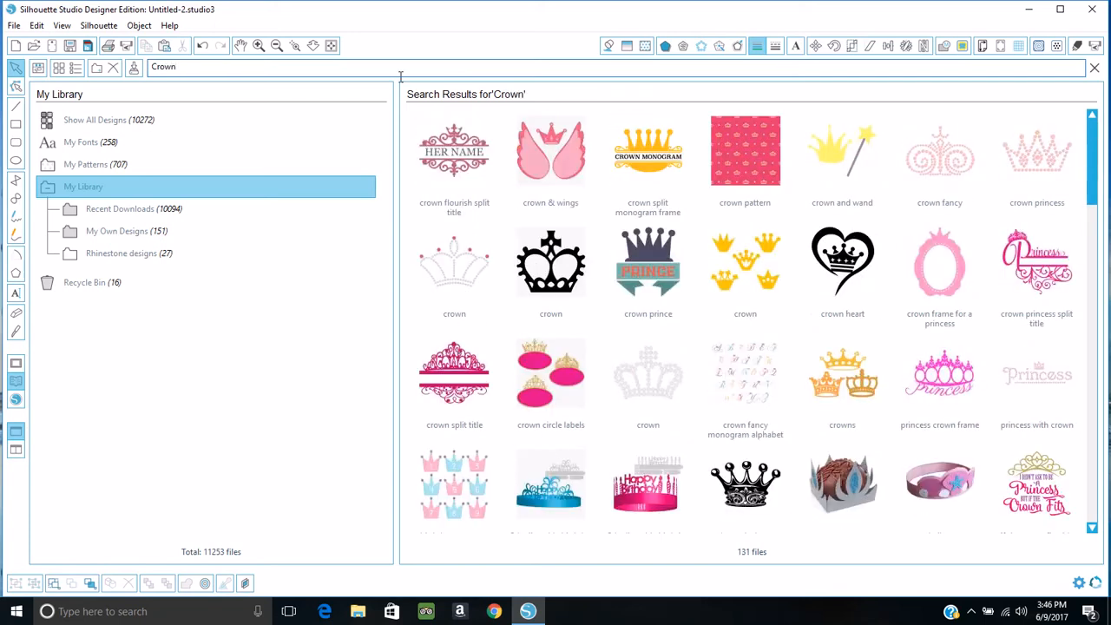
double_click(557, 255)
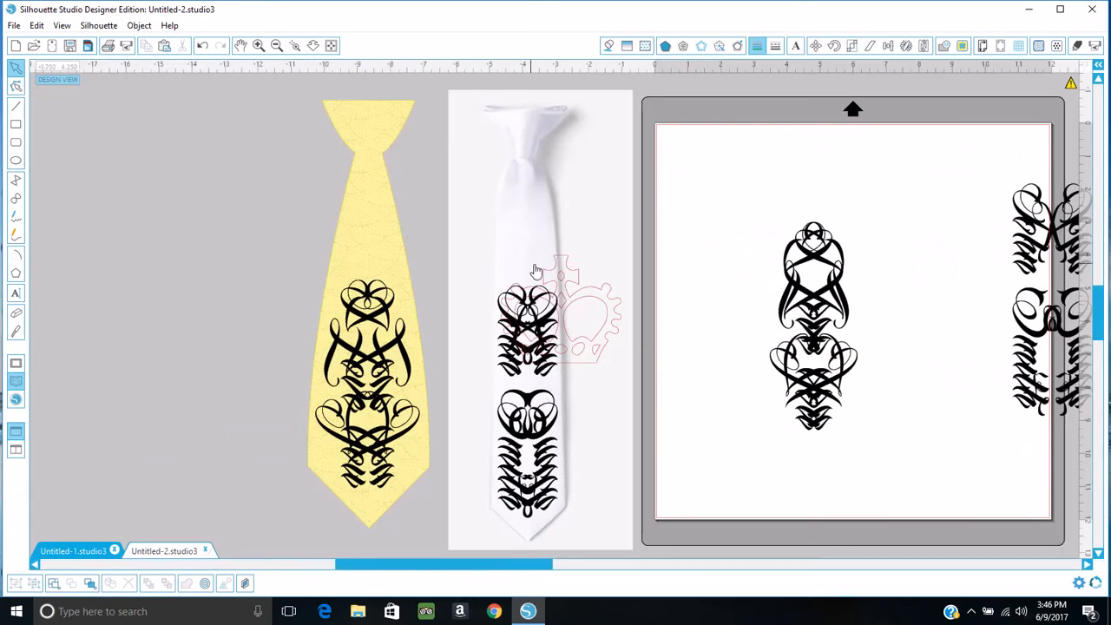
- Scale the crown down to about 1.7 in tall and place it above the lettering on the yellow tie
drag(578, 267, 273, 225)
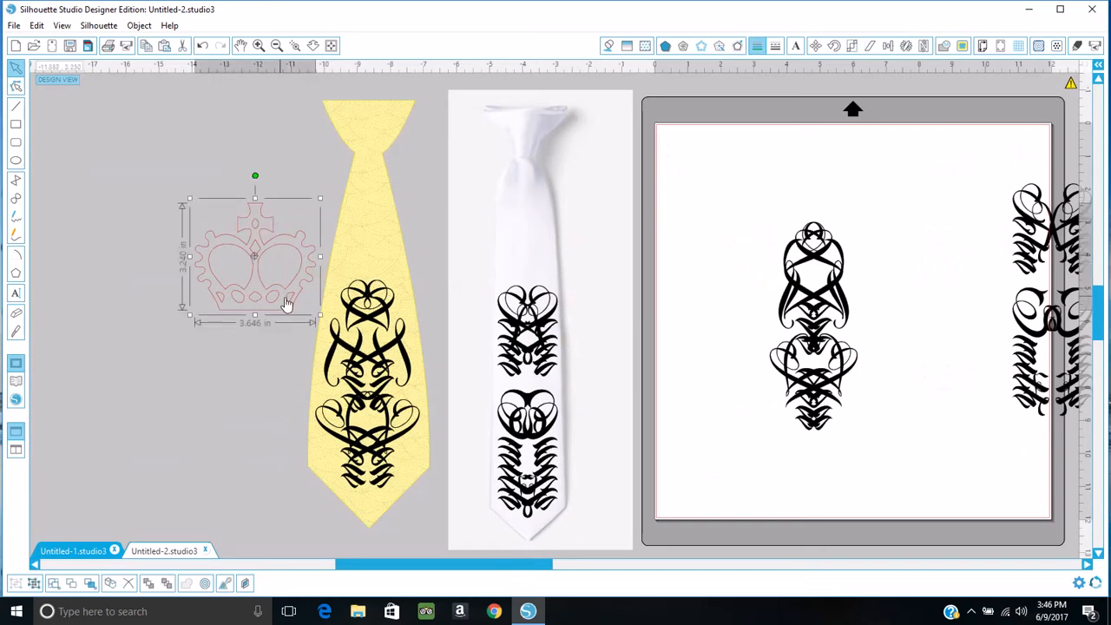
drag(324, 318, 388, 271)
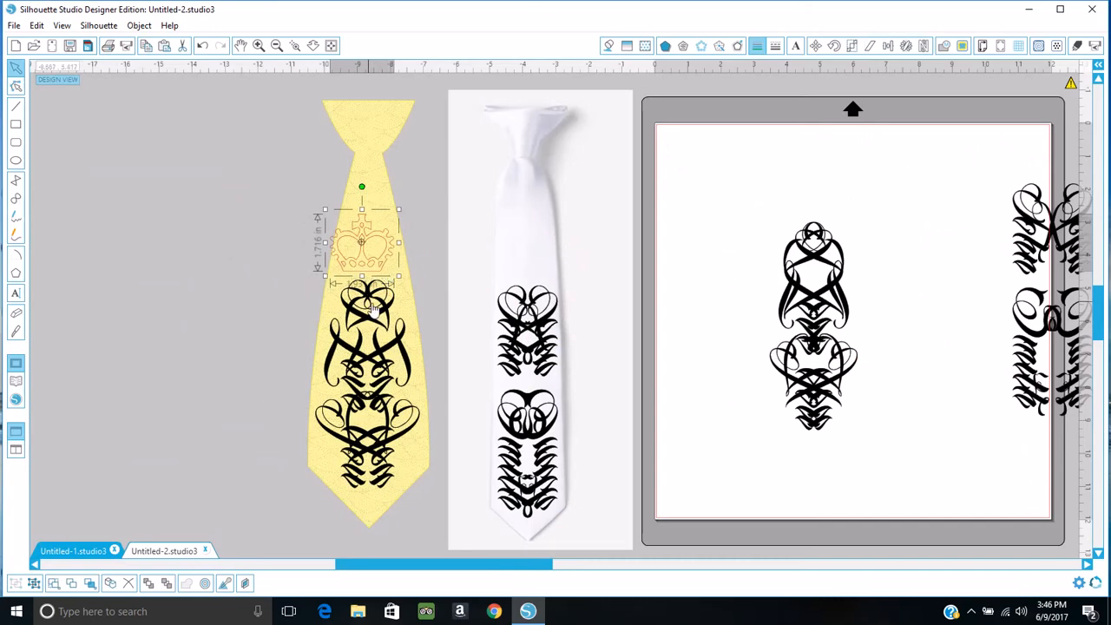
- Scale down the "I Love You" lettering on the yellow tie so it fits well inside the tie's edges
click(372, 305)
click(372, 305)
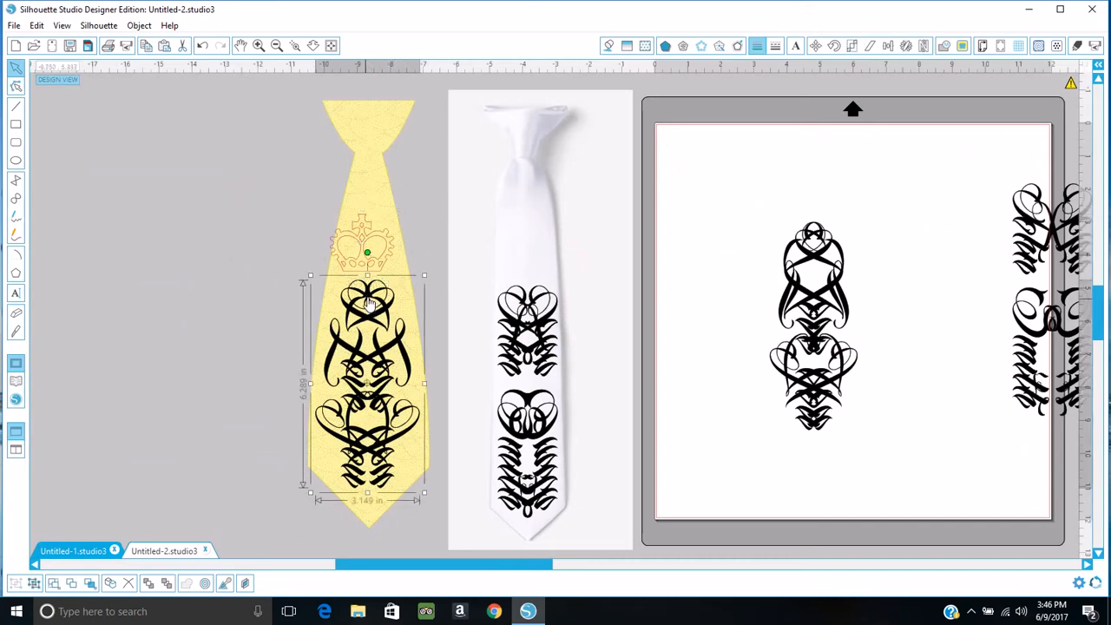
drag(311, 276, 320, 295)
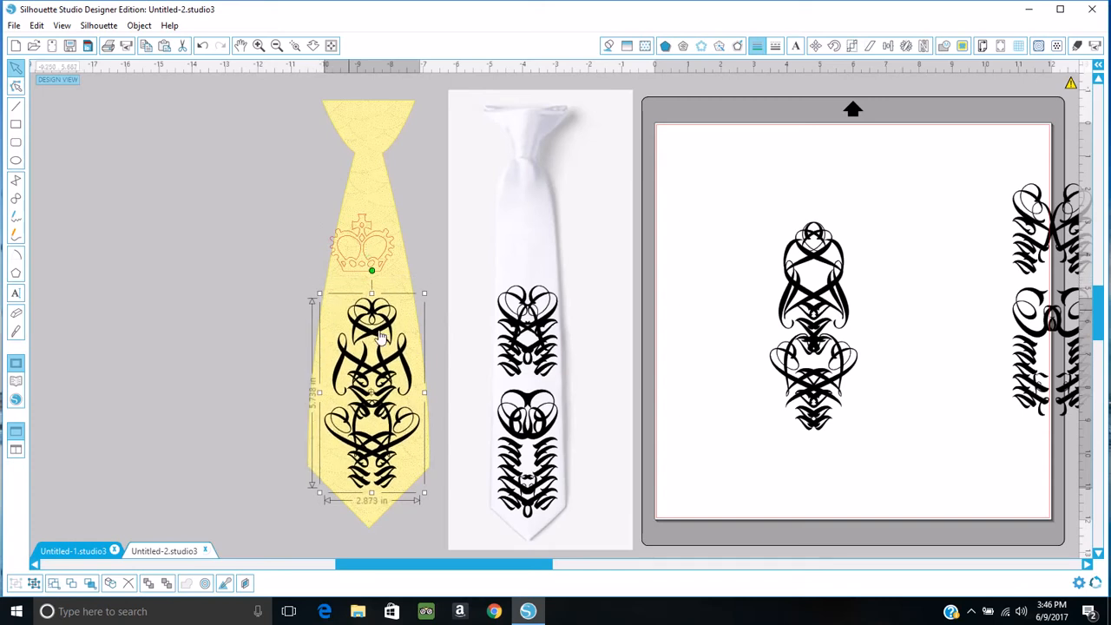
drag(426, 302, 419, 314)
- Scale the crown down to about 1.2 in tall and center it just above the lettering on the yellow tie
drag(387, 268, 387, 301)
drag(403, 243, 376, 282)
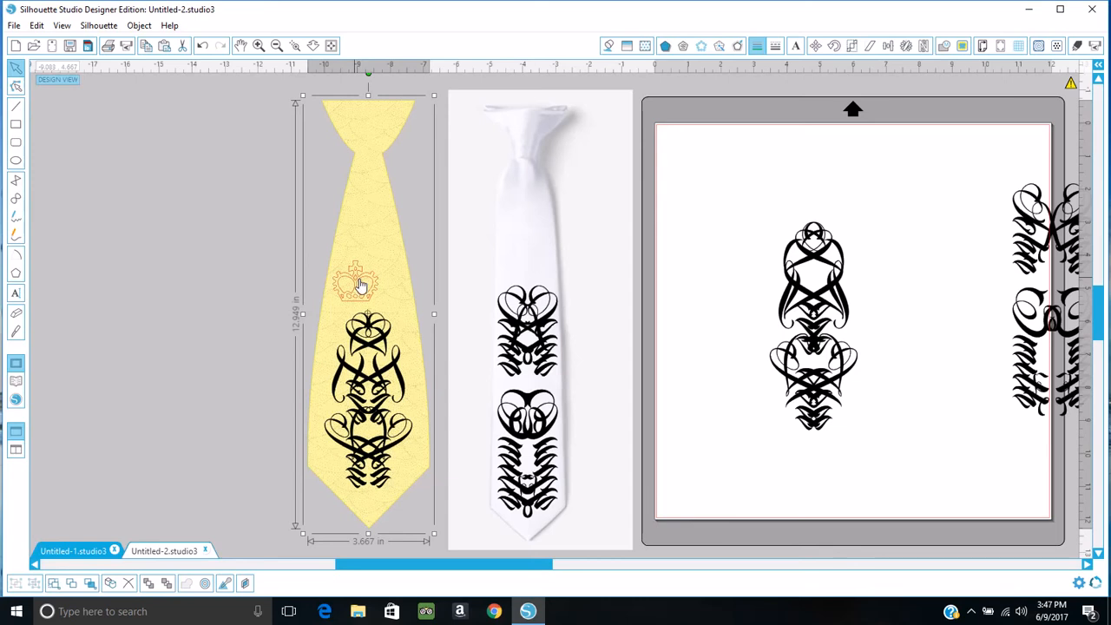
click(250, 325)
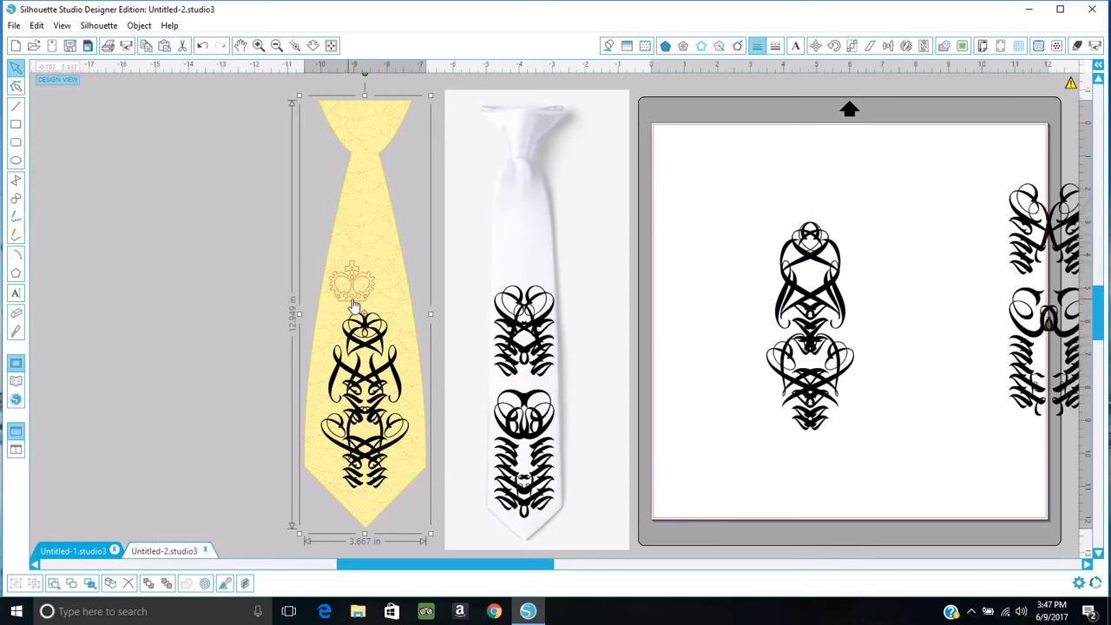
drag(352, 306, 359, 306)
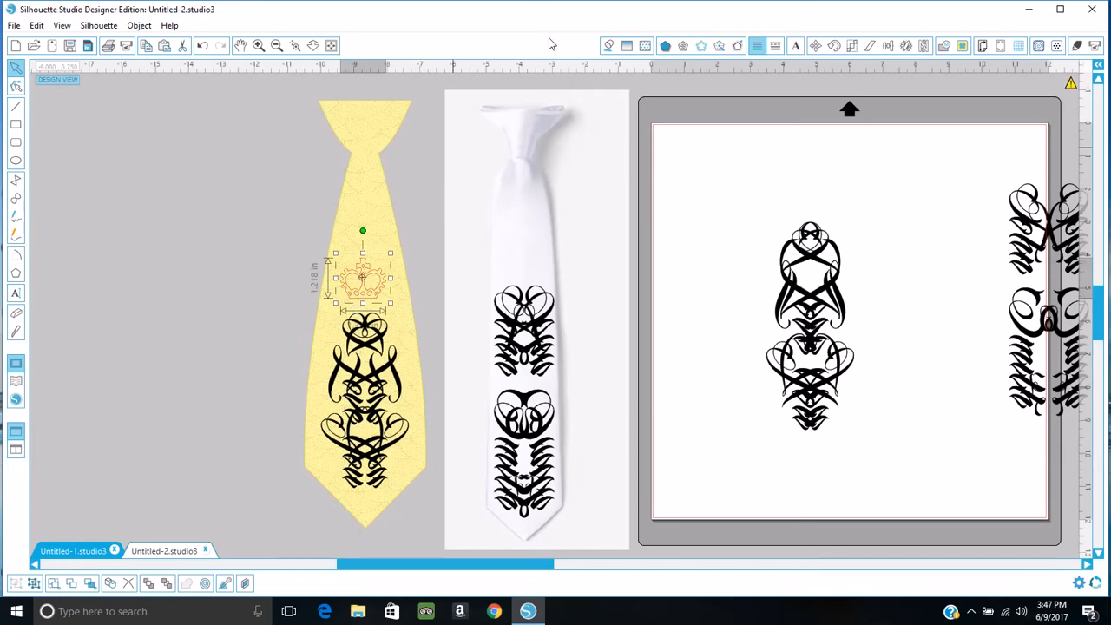
- Try the striped yellow-and-black gradients and the yellow-and-white gradient as the crown's fill
click(608, 48)
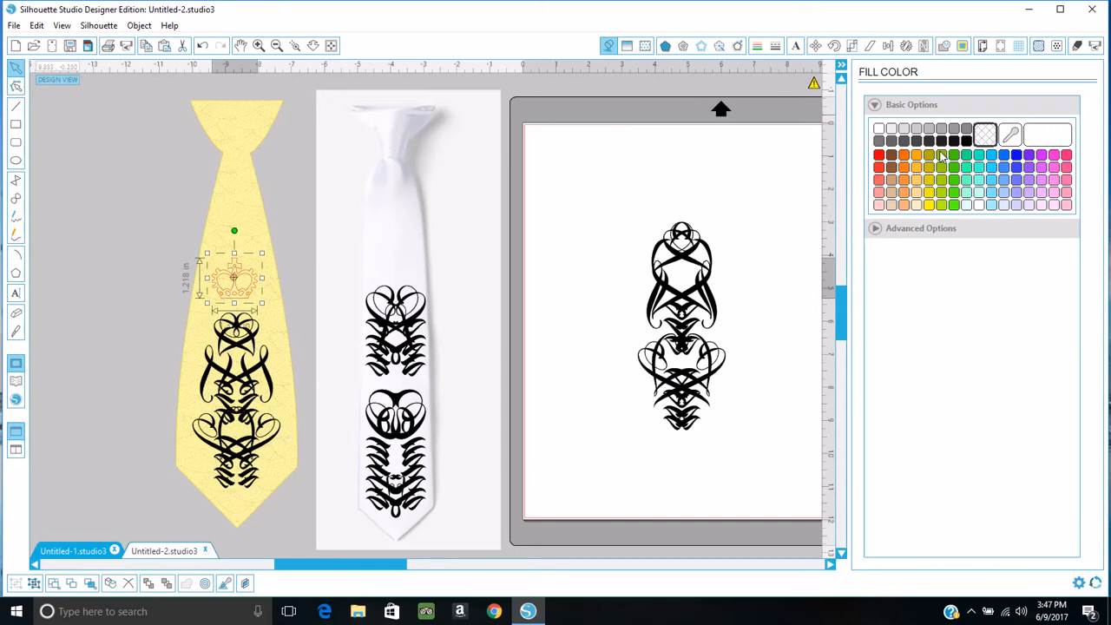
click(630, 49)
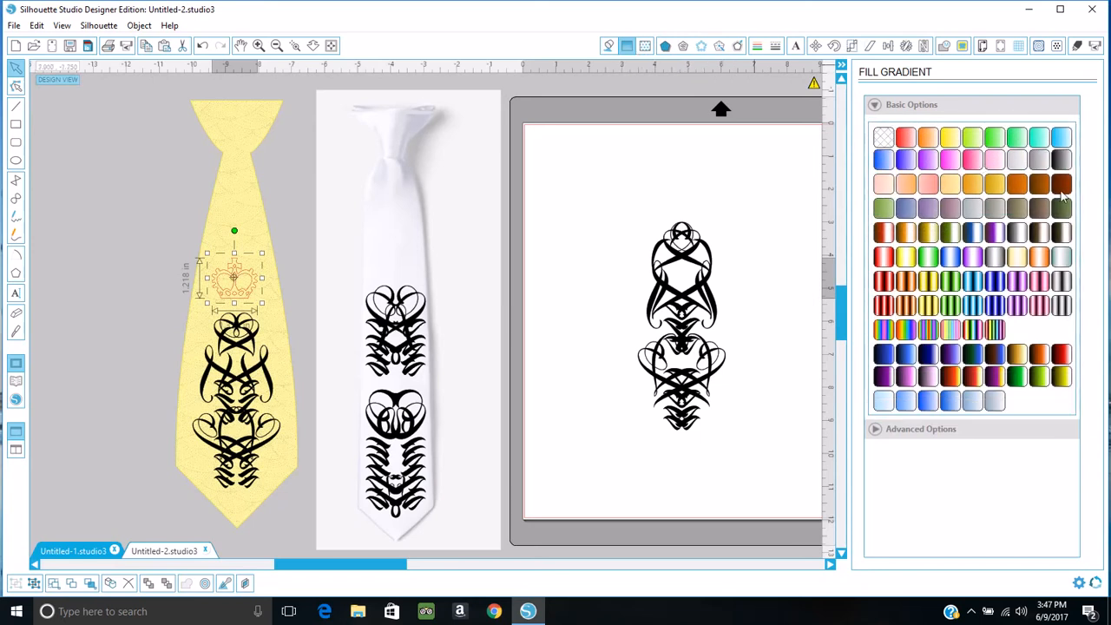
click(931, 309)
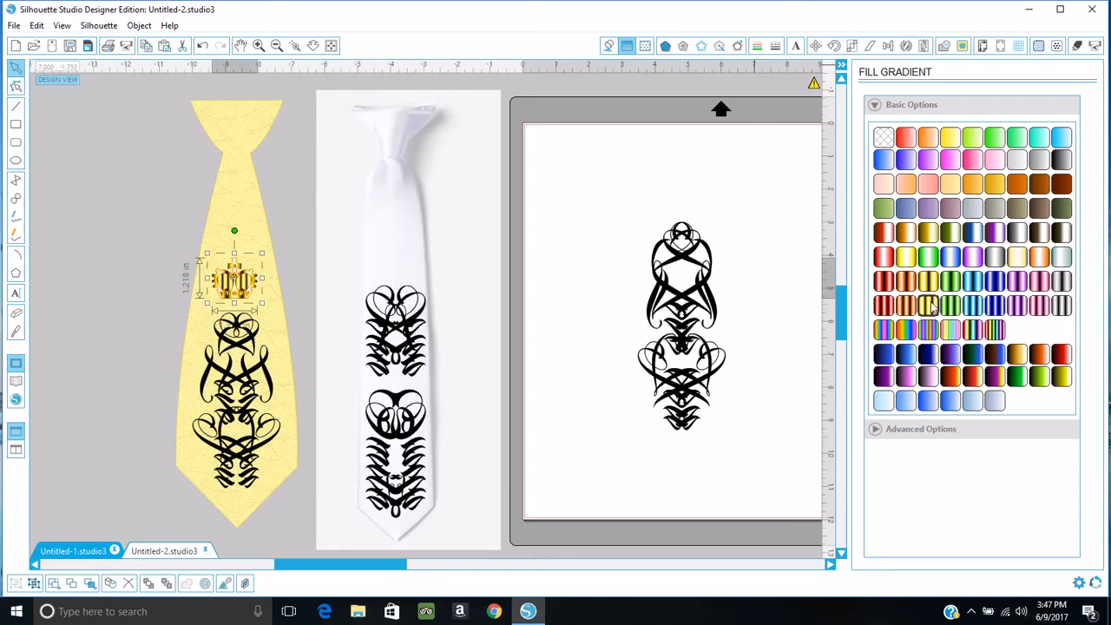
click(930, 286)
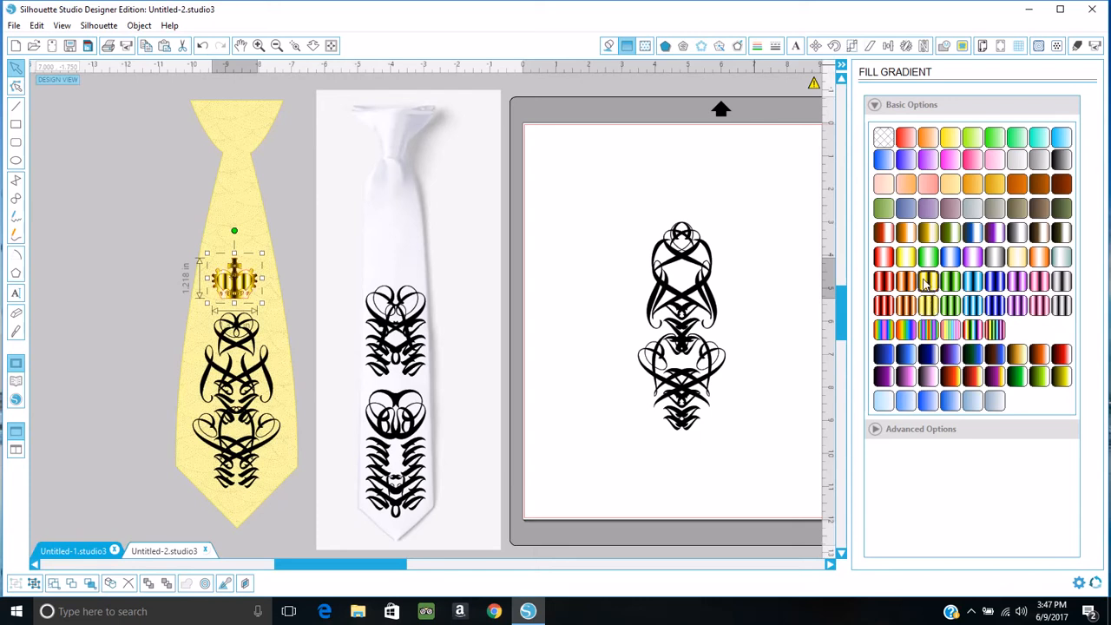
click(907, 260)
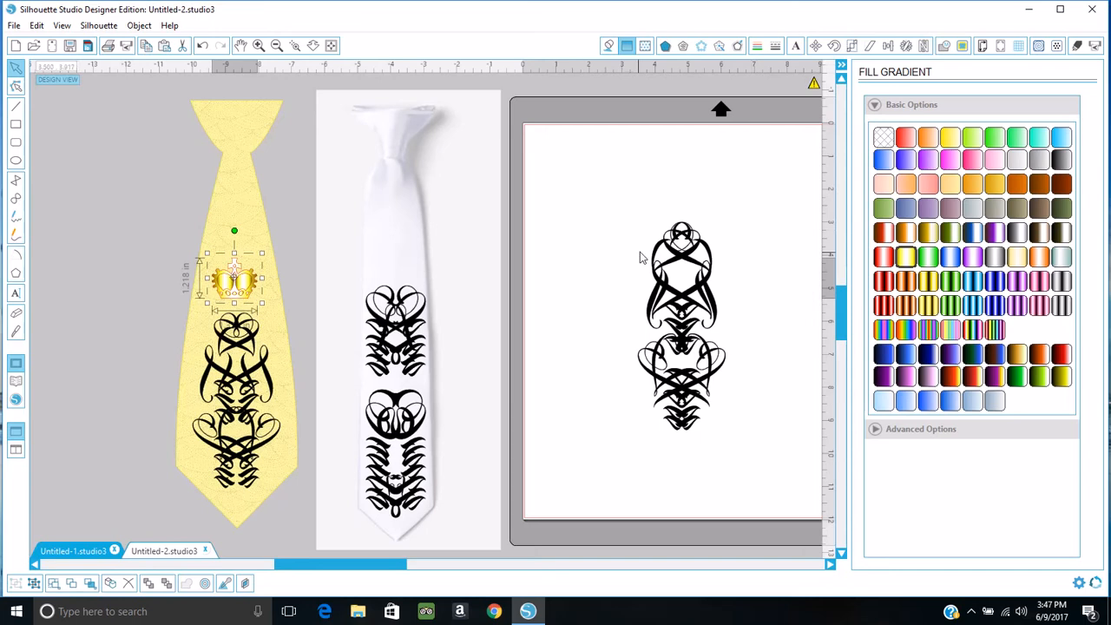
- Release the crown's compound path and make its shapes into a compound path again
right_click(247, 282)
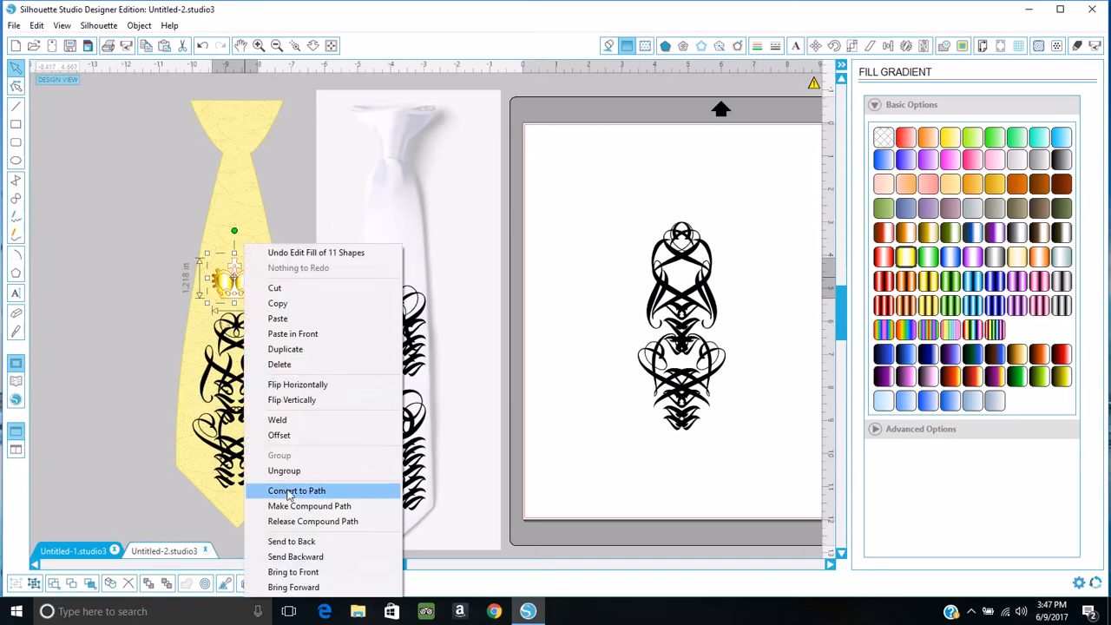
click(291, 521)
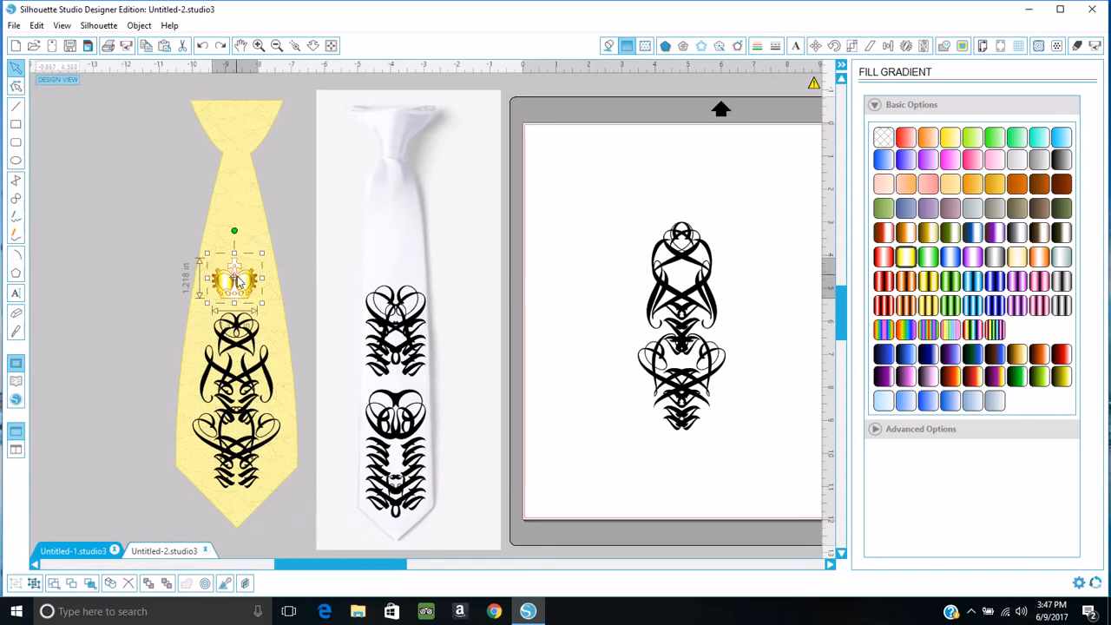
right_click(240, 281)
click(293, 508)
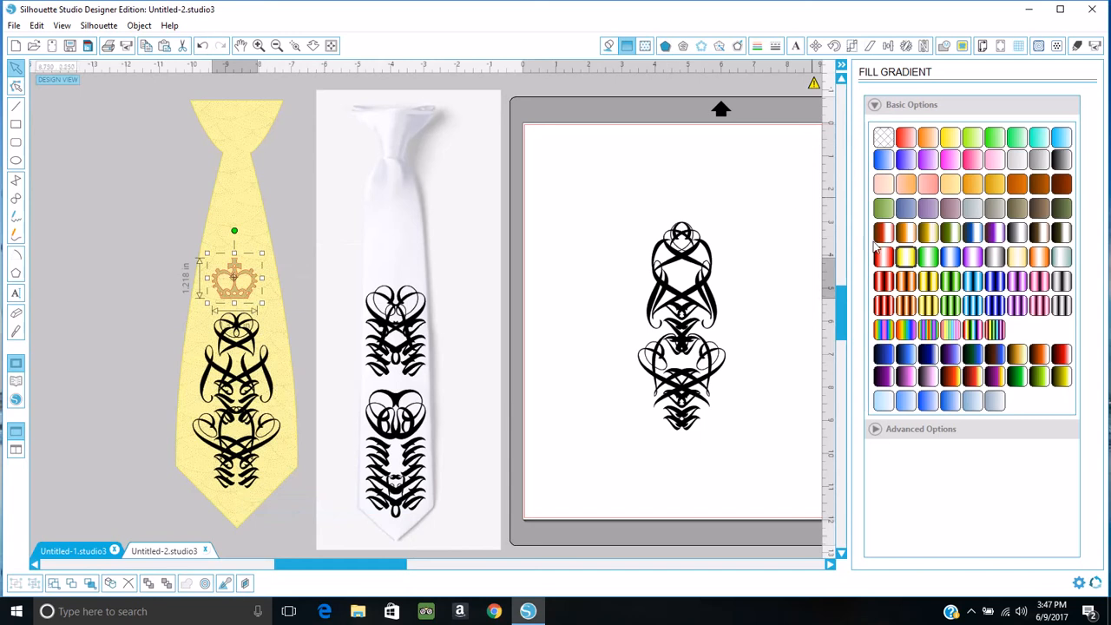
- Try the orange, dark brown and purple gradients that fade to white as the crown's fill
click(908, 236)
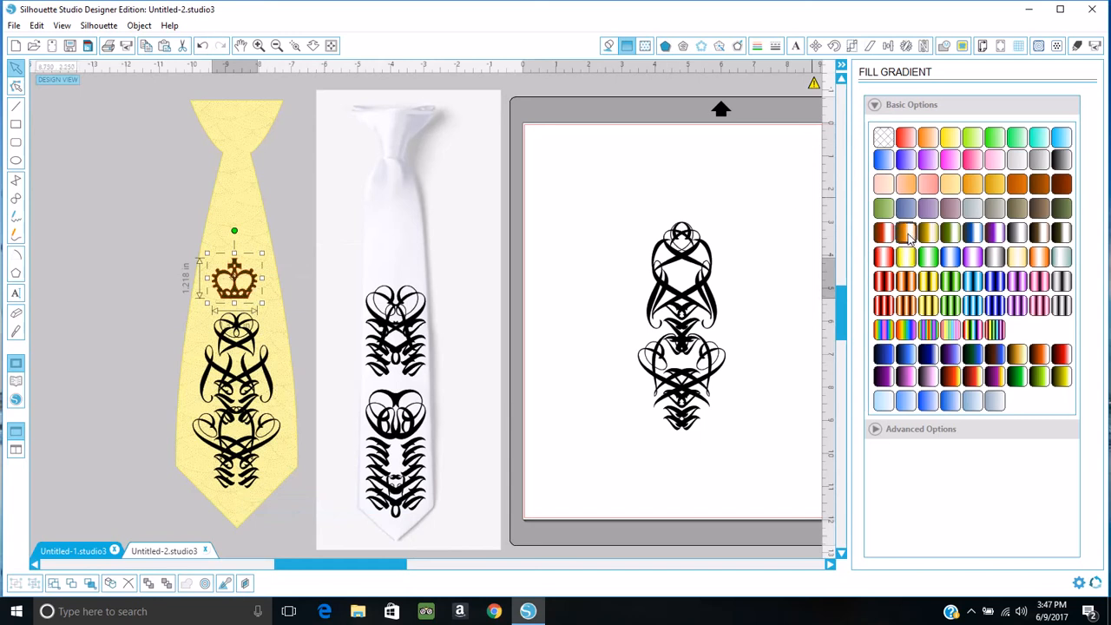
click(98, 242)
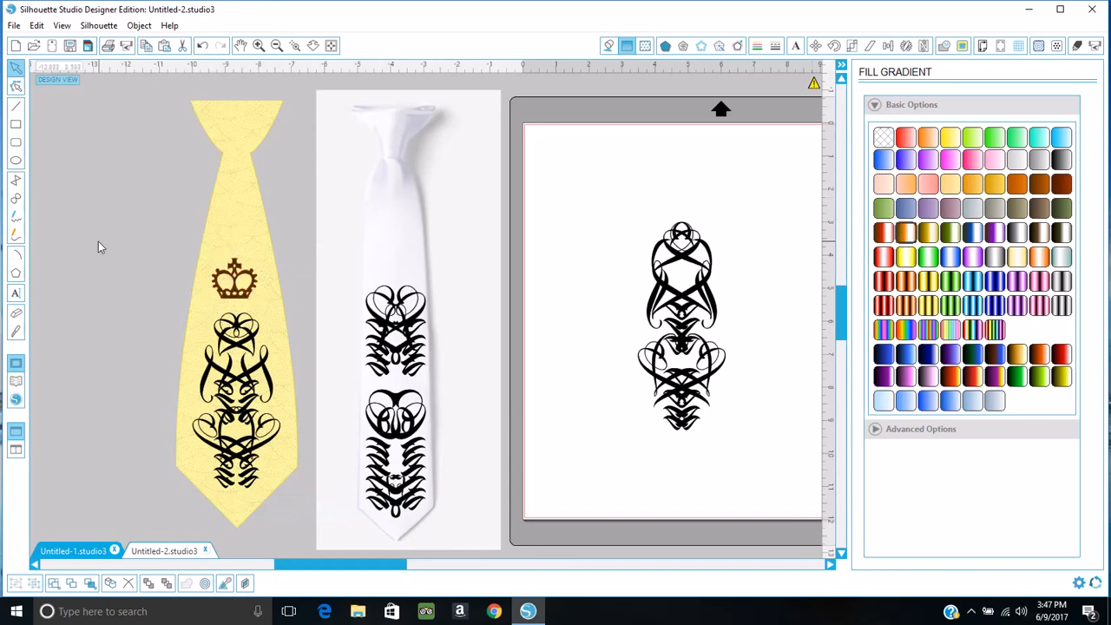
click(244, 276)
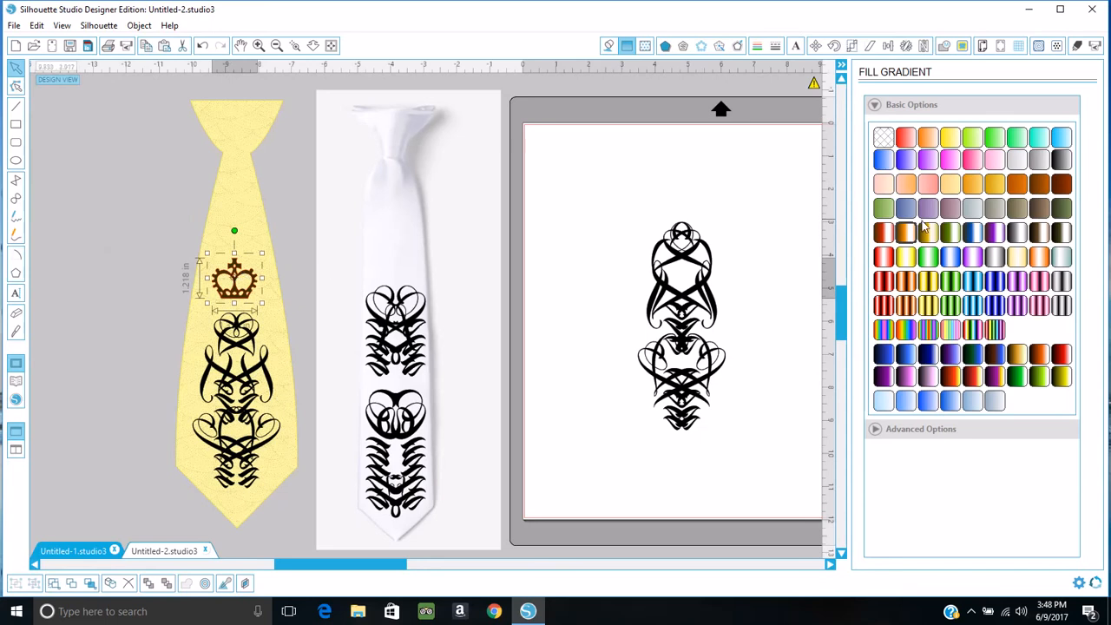
click(1039, 235)
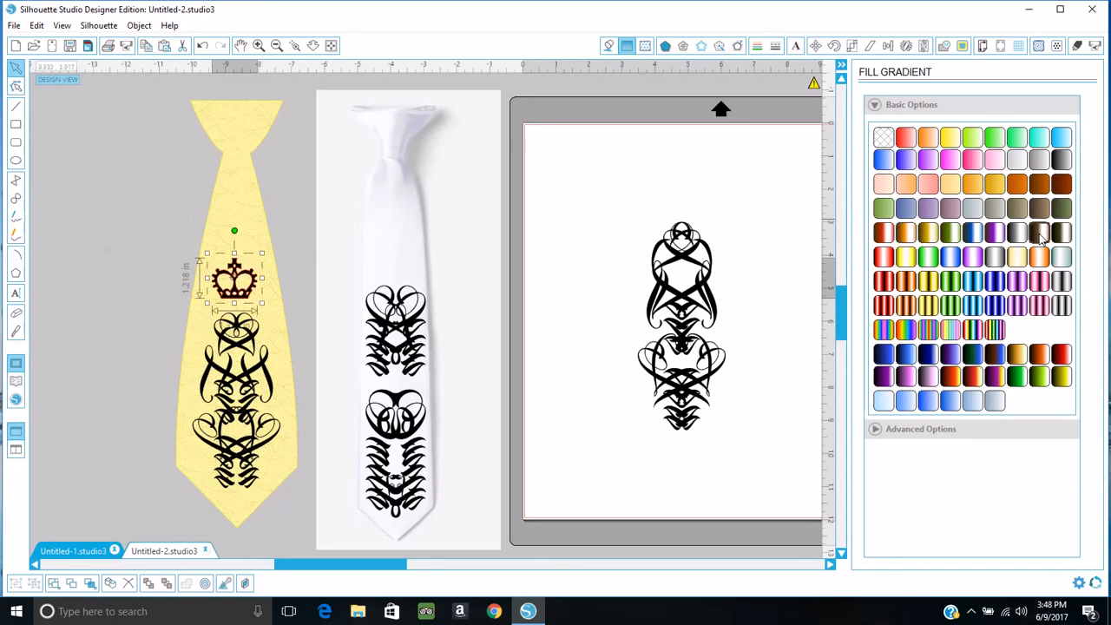
click(999, 236)
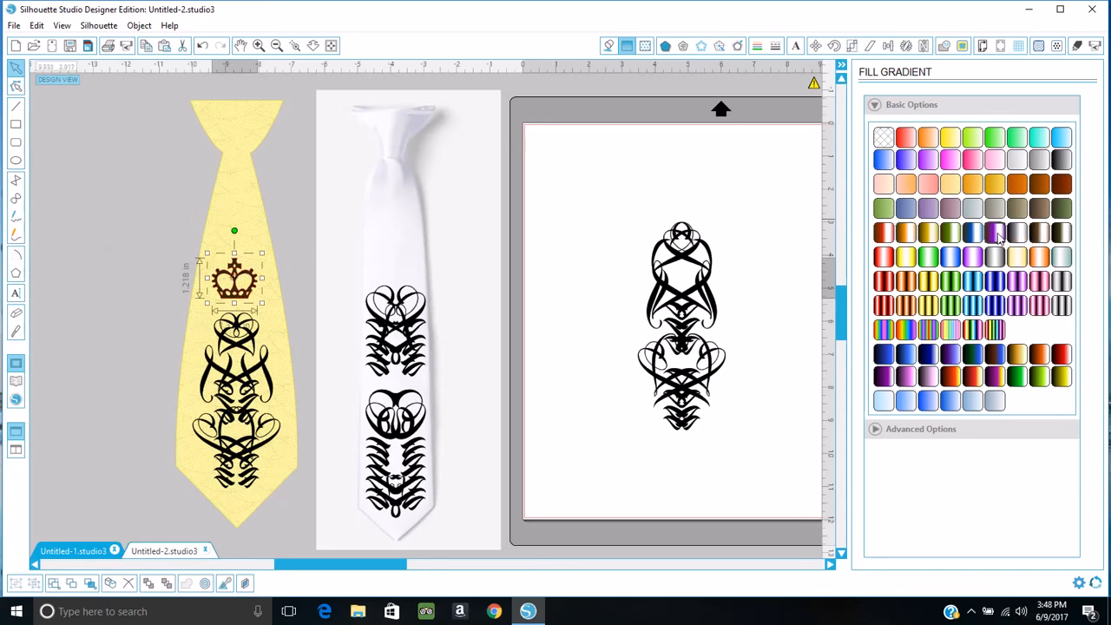
- Set both the crown's fill color and its line color to solid black
click(611, 46)
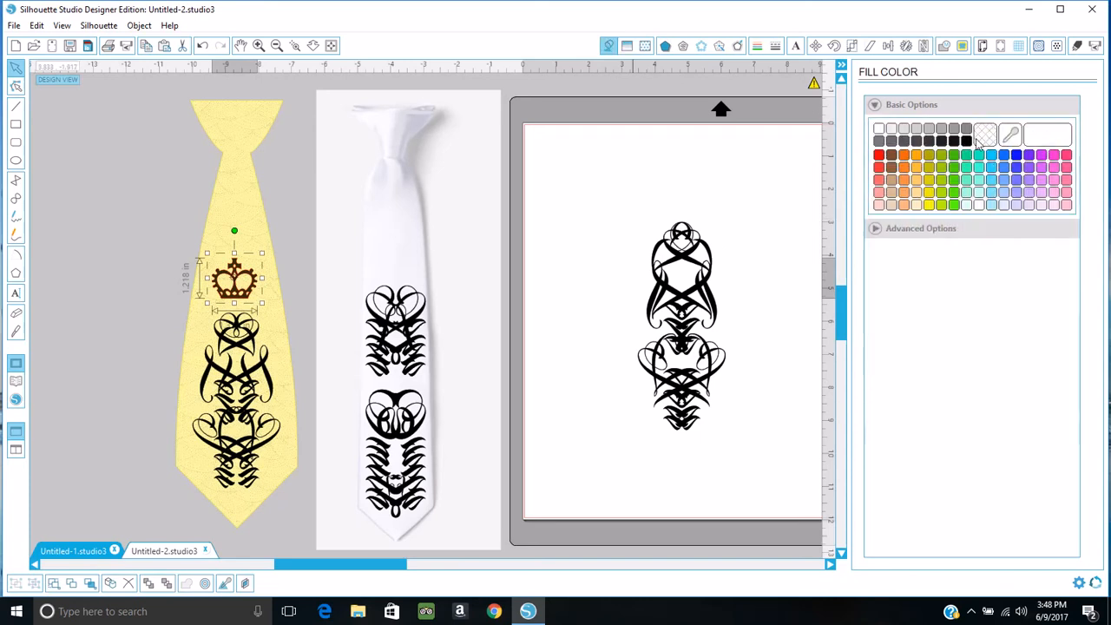
click(966, 141)
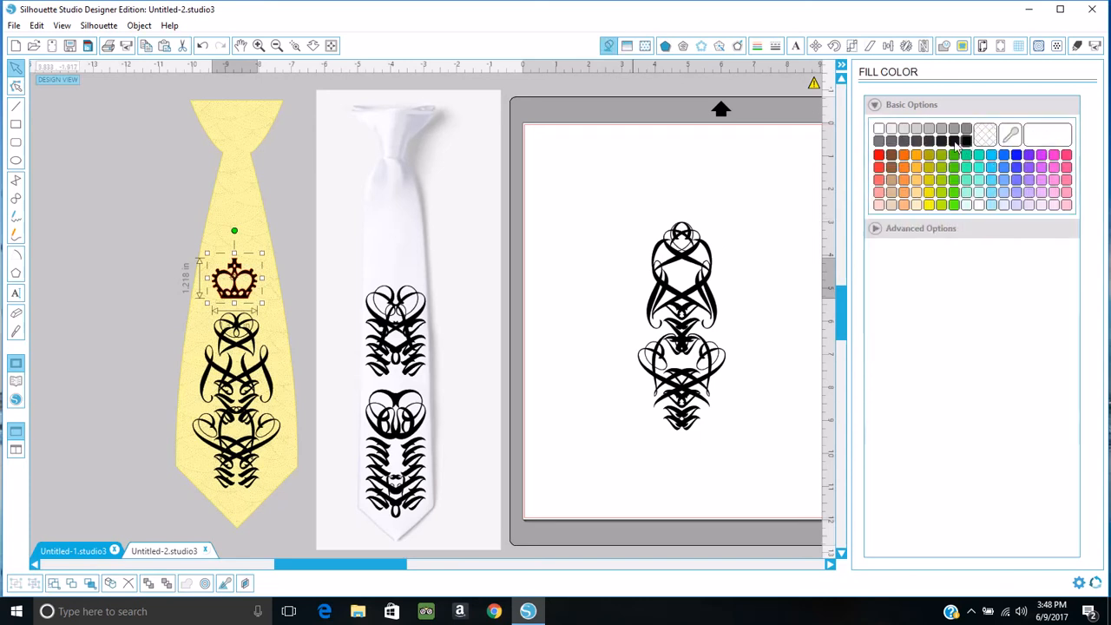
click(758, 47)
click(966, 141)
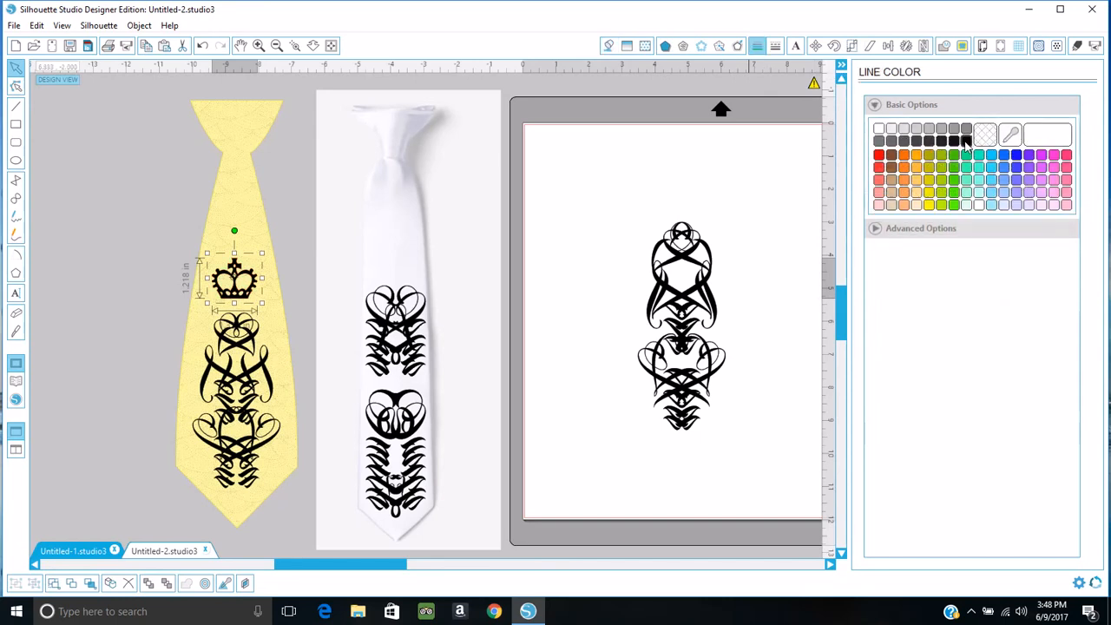
click(157, 220)
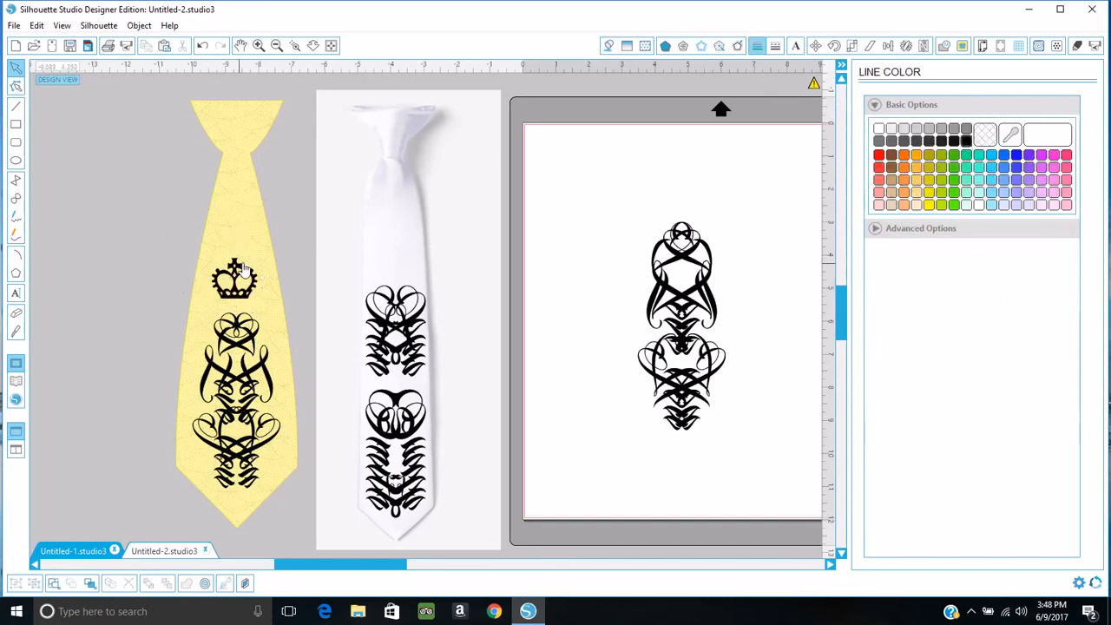
- Scale the crown down to about 0.94 in tall and enlarge it slightly toward the lettering below
click(243, 276)
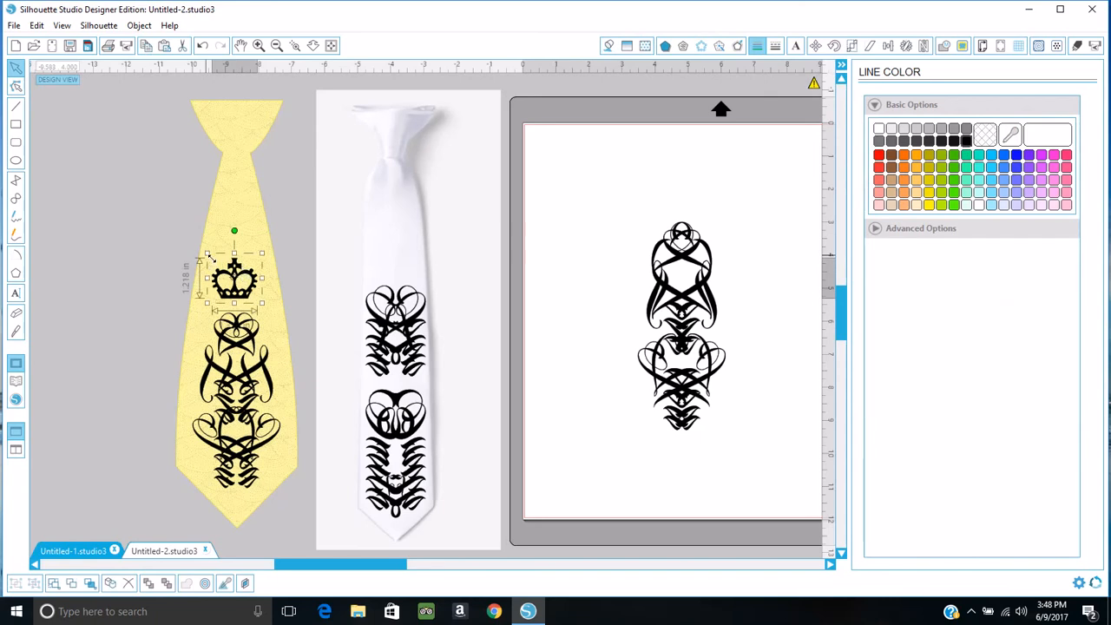
drag(210, 259, 261, 266)
click(100, 250)
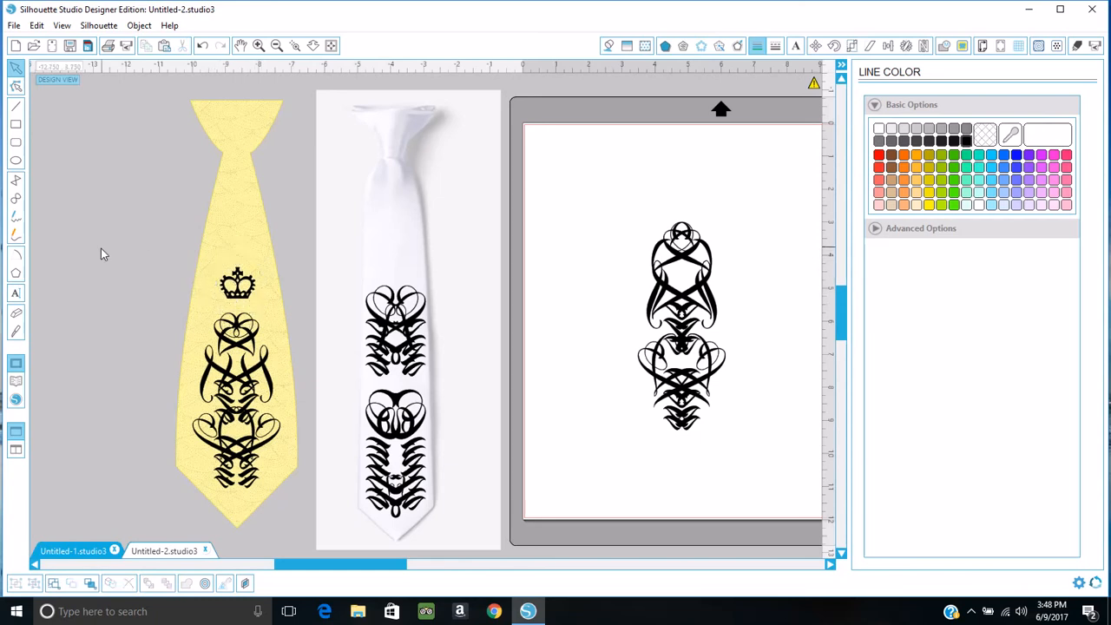
click(241, 302)
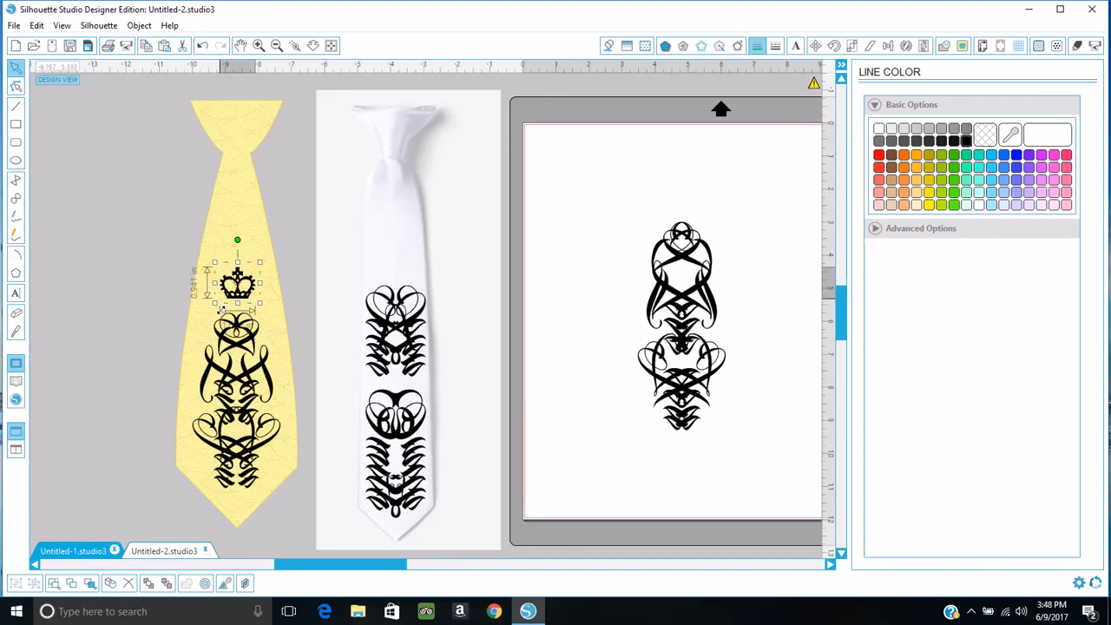
drag(215, 303, 268, 310)
click(149, 300)
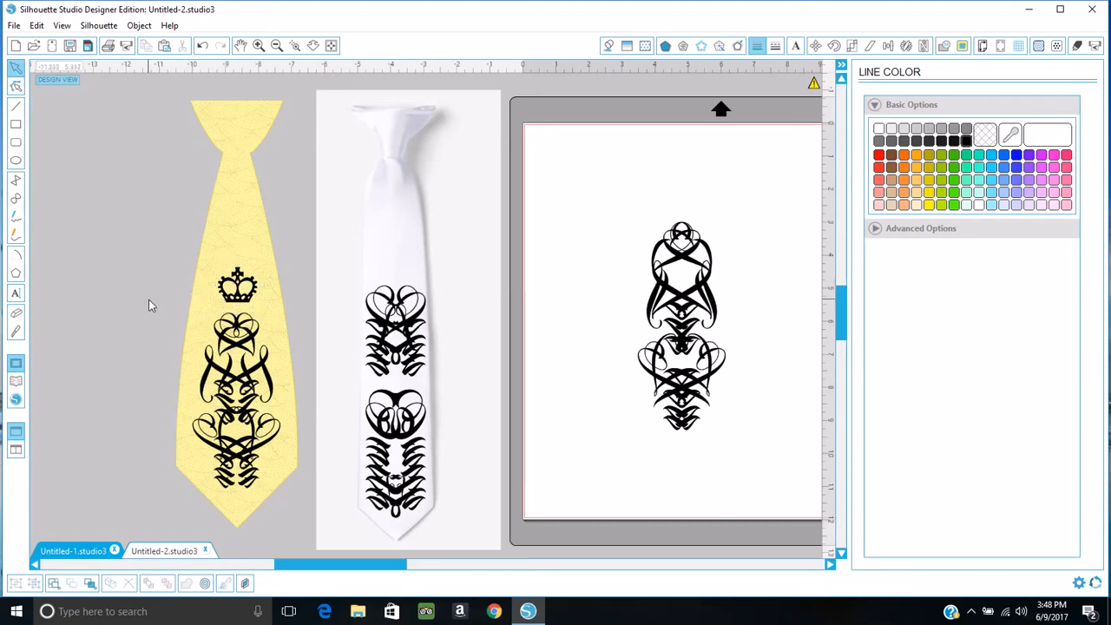